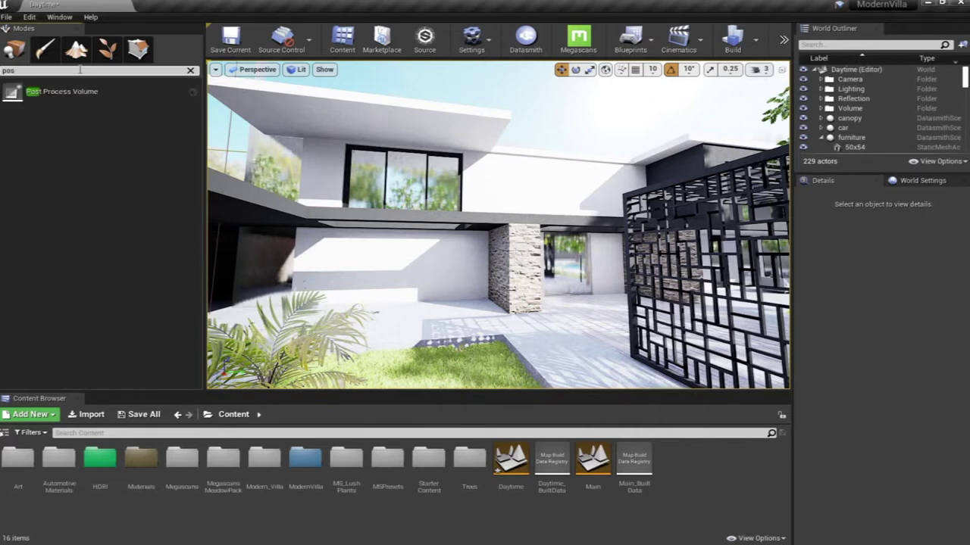
Step: Place a Post Process Volume on the paving in front of the villa's entrance and clear the class search
{"action": "left_click_drag", "start_coordinate": [11, 91], "coordinate": [518, 339]}
{"action": "right_click_drag", "start_coordinate": [465, 269], "coordinate": [567, 282]}
{"action": "right_click_drag", "start_coordinate": [576, 345], "coordinate": [487, 219]}
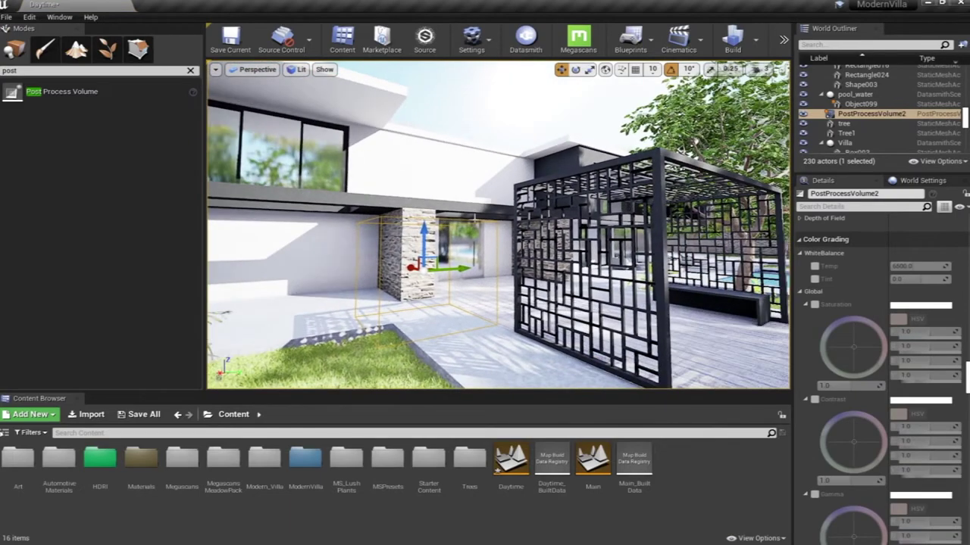
{"action": "left_click", "coordinate": [190, 70]}
{"action": "right_click_drag", "start_coordinate": [497, 225], "coordinate": [462, 221]}
{"action": "key", "text": "s"}
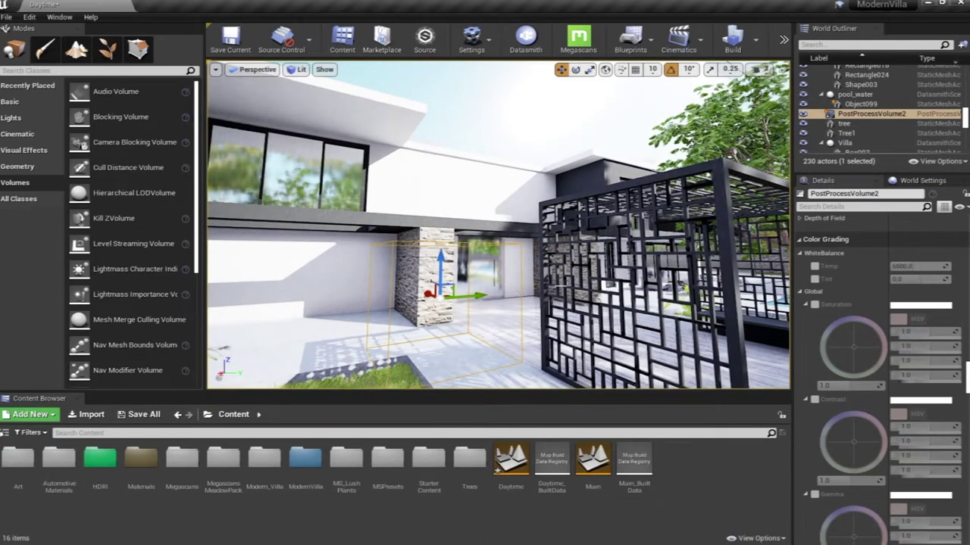
Step: Collapse the Color Grading and Lens categories of the post process volume and widen the value column of its details
{"action": "left_click", "coordinate": [804, 241]}
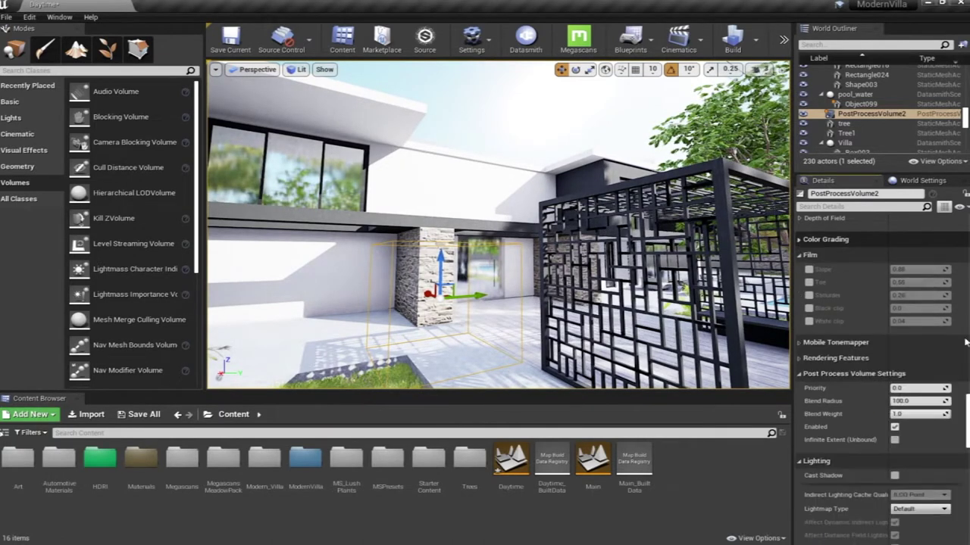
{"action": "left_click_drag", "start_coordinate": [966, 407], "coordinate": [966, 220]}
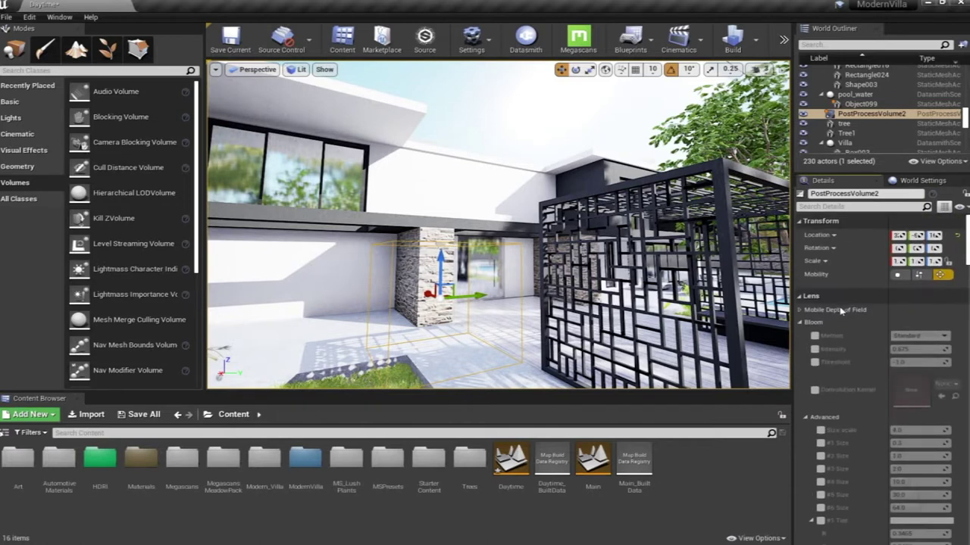
{"action": "left_click", "coordinate": [802, 296]}
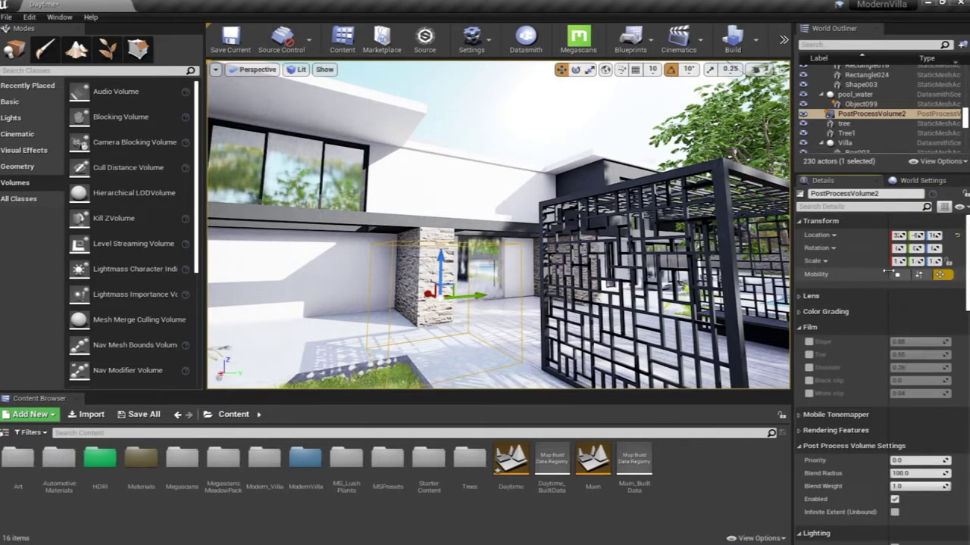
{"action": "left_click_drag", "start_coordinate": [855, 271], "coordinate": [852, 271]}
{"action": "right_click_drag", "start_coordinate": [559, 265], "coordinate": [538, 257]}
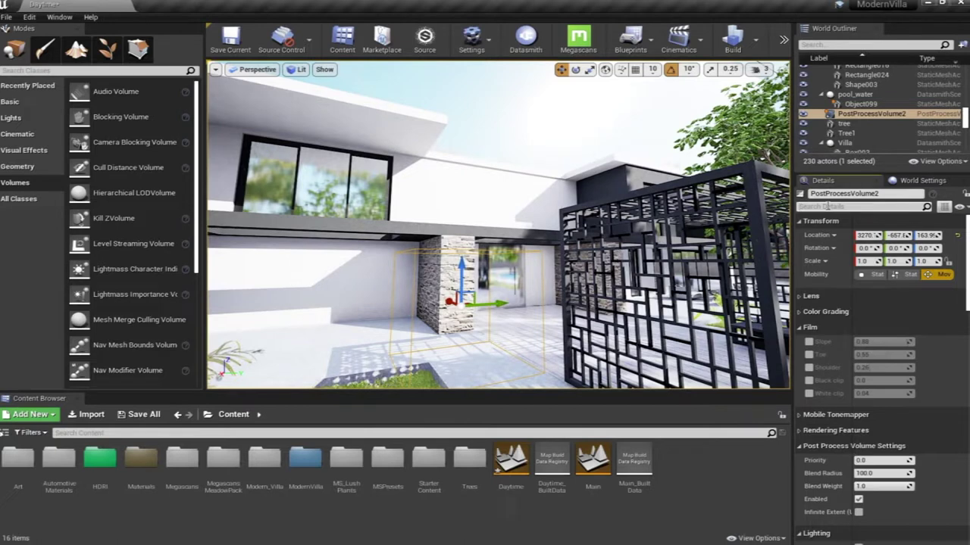
Step: Filter the volume's details for "infi", enable Infinite Extent (Unbound), and clear the filter
{"action": "left_click", "coordinate": [828, 206]}
{"action": "type", "text": "infi"}
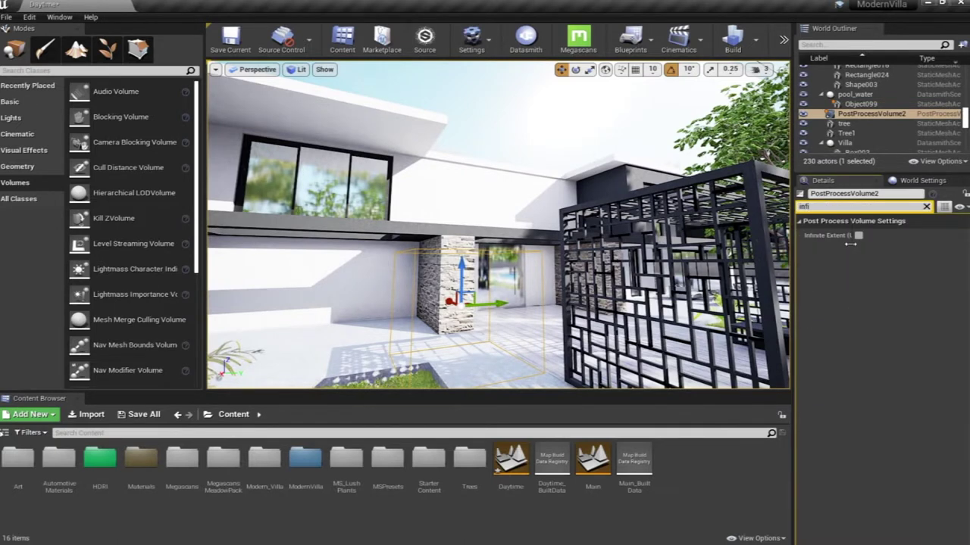
{"action": "left_click_drag", "start_coordinate": [856, 243], "coordinate": [868, 244]}
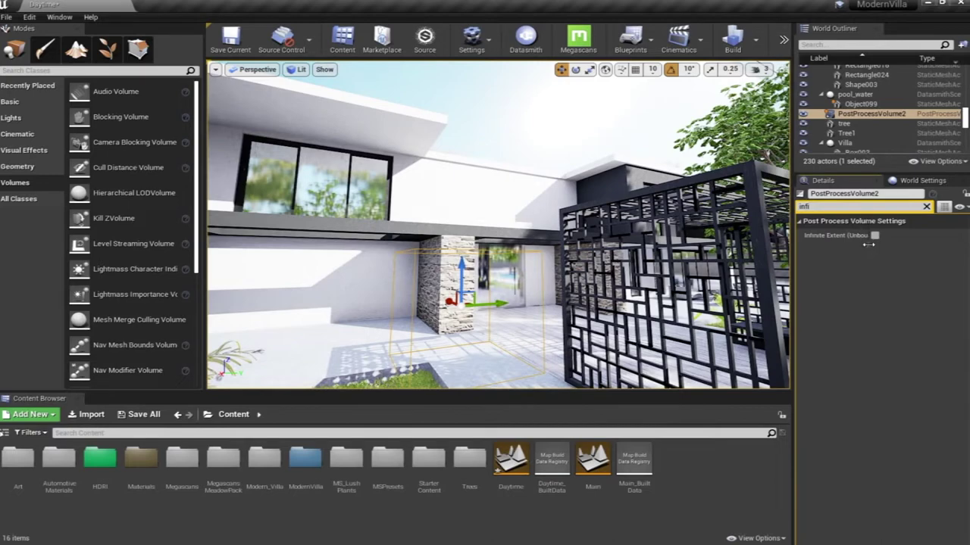
{"action": "left_click", "coordinate": [926, 206]}
Step: Switch the viewport to game view to hide the volume's outline and transform gizmo
{"action": "right_click_drag", "start_coordinate": [604, 244], "coordinate": [581, 264]}
{"action": "key", "text": "s"}
{"action": "key", "text": "s"}
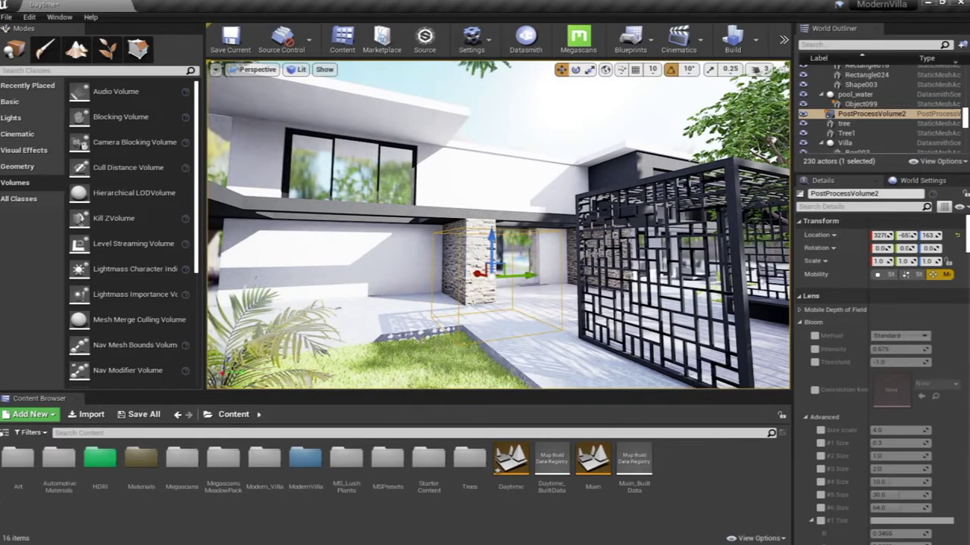
{"action": "key", "text": "d"}
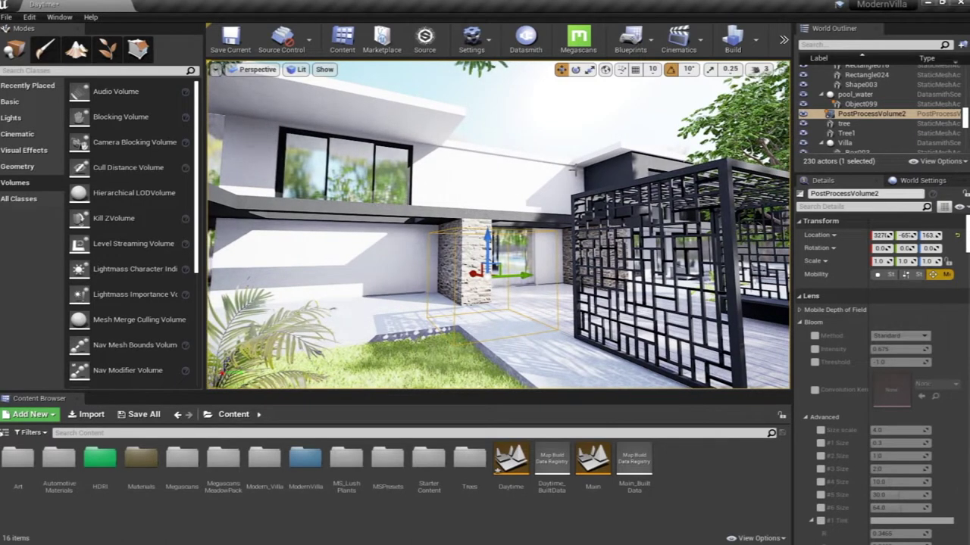
{"action": "mouse_move", "coordinate": [571, 258]}
{"action": "right_mouse_down"}
{"action": "mouse_move", "coordinate": [630, 278]}
{"action": "mouse_move", "coordinate": [569, 273]}
{"action": "right_mouse_up"}
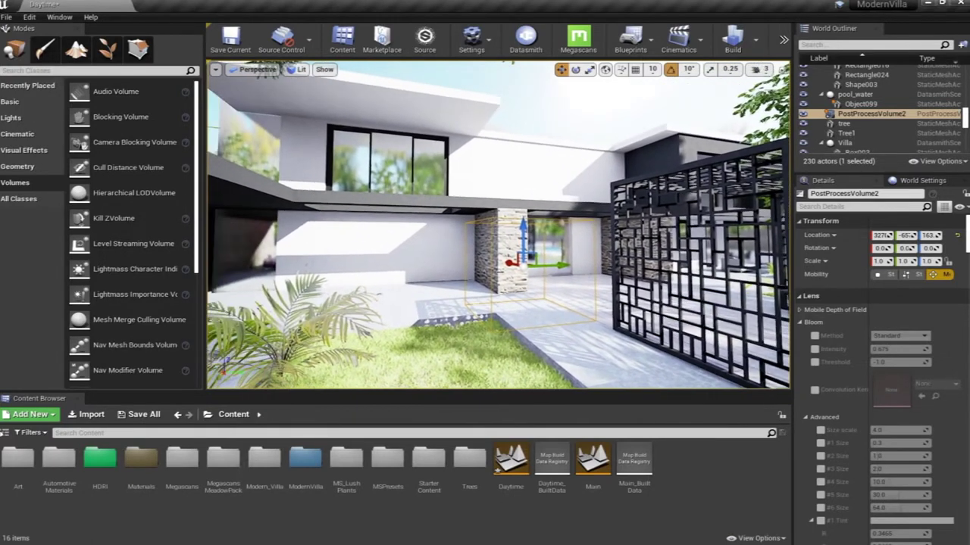
{"action": "right_click_drag", "start_coordinate": [568, 274], "coordinate": [559, 238]}
{"action": "key", "text": "s"}
{"action": "key", "text": "w"}
{"action": "key", "text": "g"}
{"action": "key", "text": "w"}
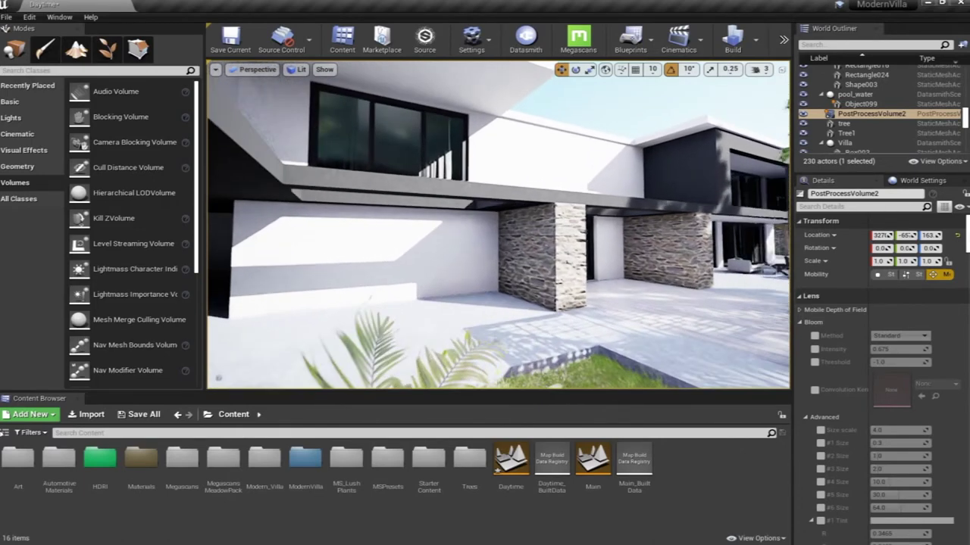
Step: Examine the lighting and shadows on the villa's facade, stone pillars and covered area from several positions
{"action": "key", "text": "s"}
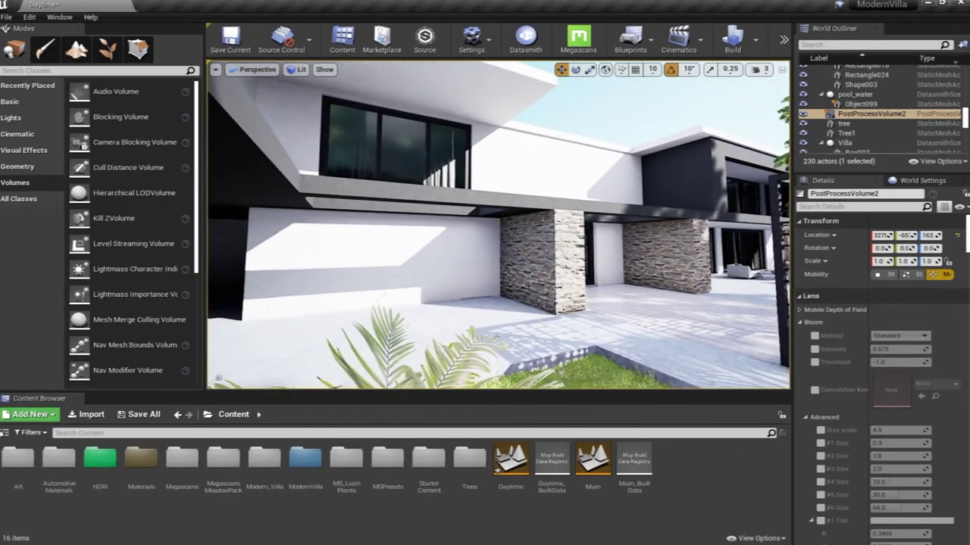
{"action": "right_click_drag", "start_coordinate": [498, 225], "coordinate": [429, 240]}
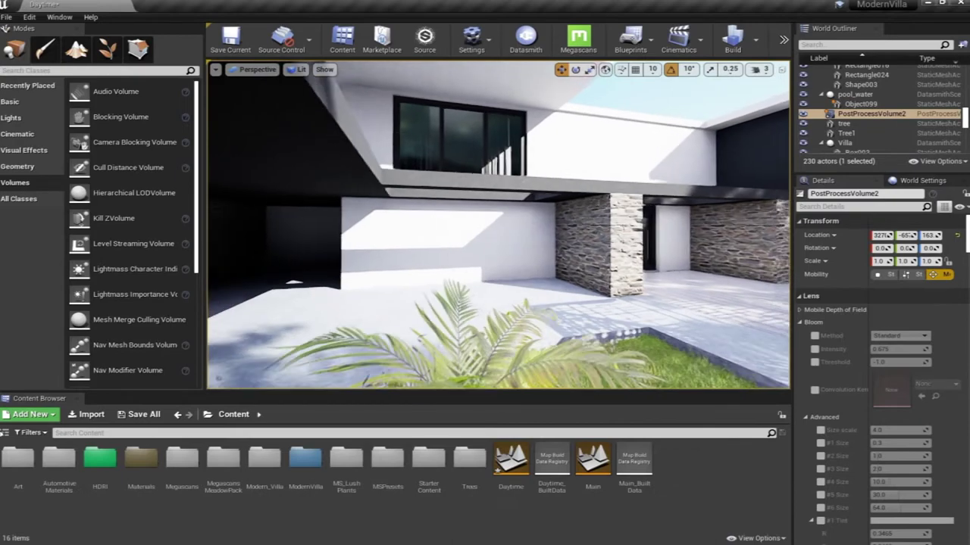
{"action": "key", "text": "s"}
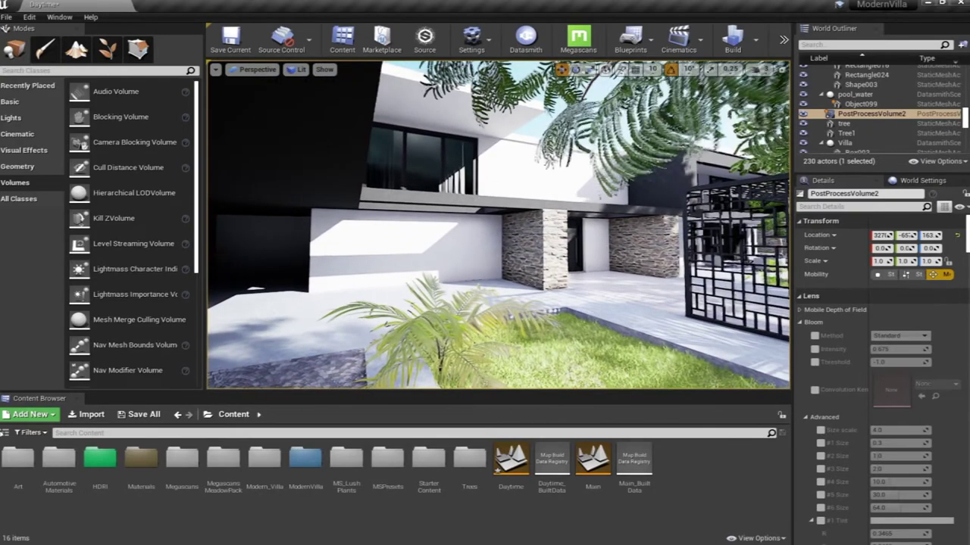
{"action": "key", "text": "w"}
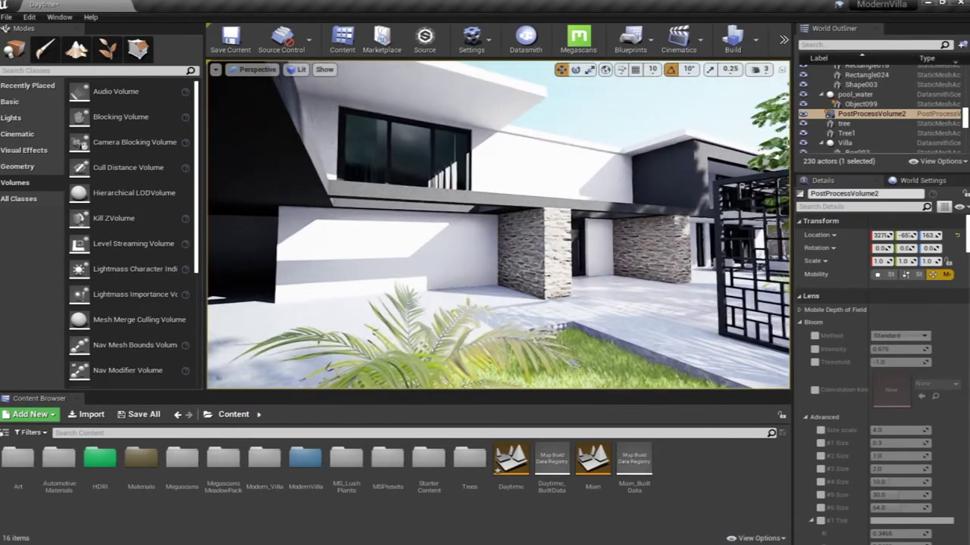
{"action": "key", "text": "w"}
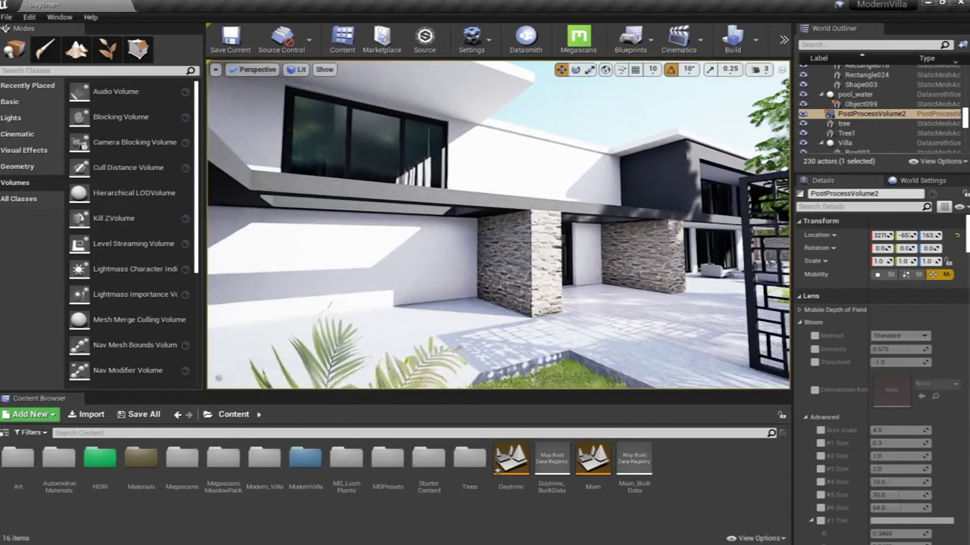
{"action": "key", "text": "a"}
{"action": "key", "text": "s"}
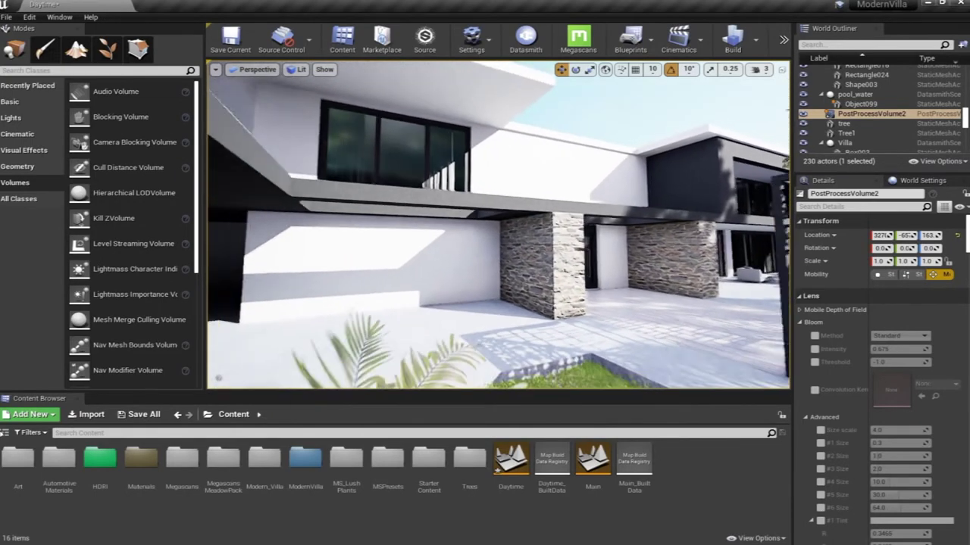
{"action": "key", "text": "a"}
{"action": "key", "text": "s"}
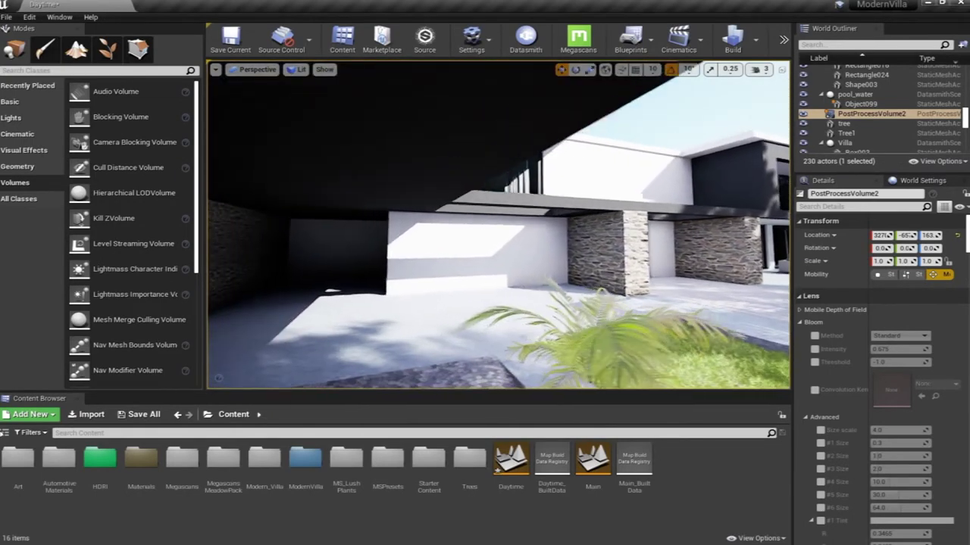
{"action": "key", "text": "a"}
{"action": "key", "text": "s"}
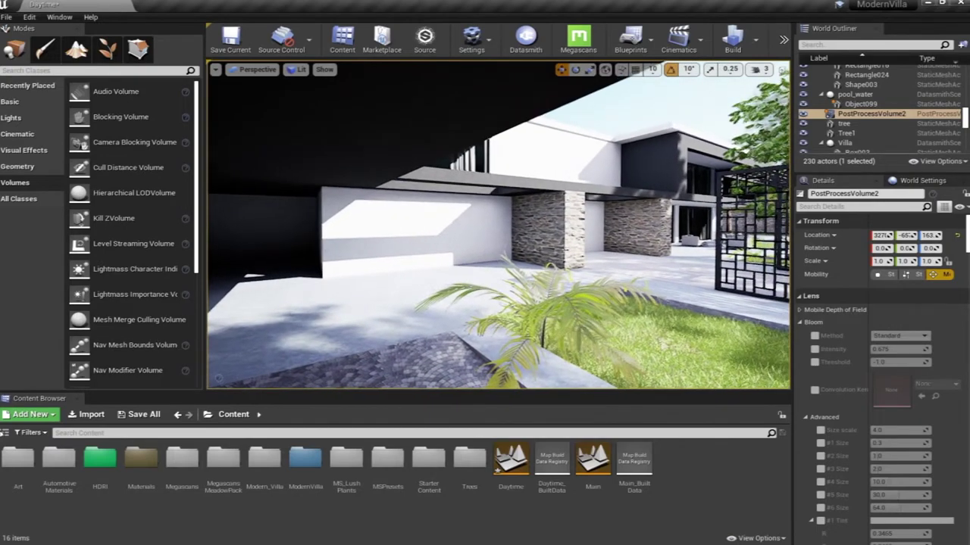
{"action": "key", "text": "w"}
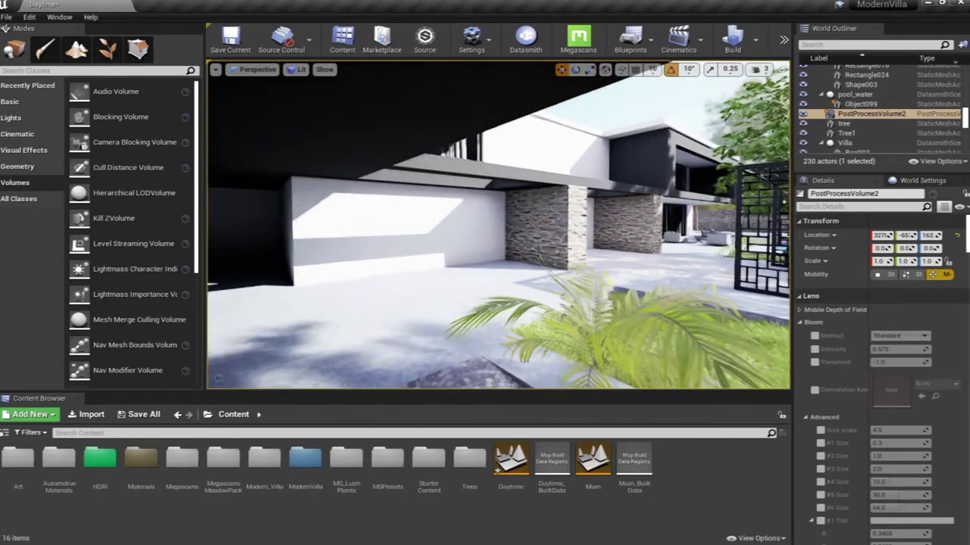
{"action": "key", "text": "w"}
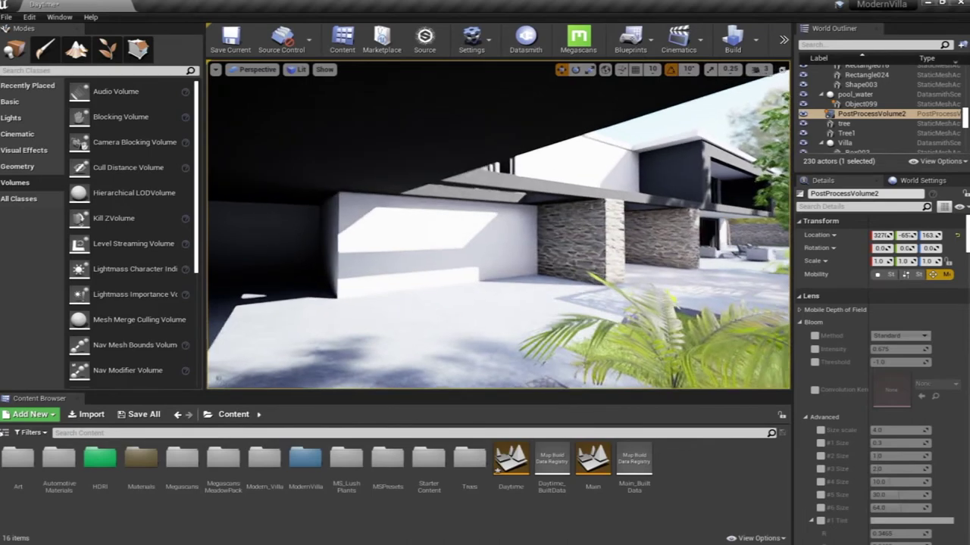
{"action": "key", "text": "d"}
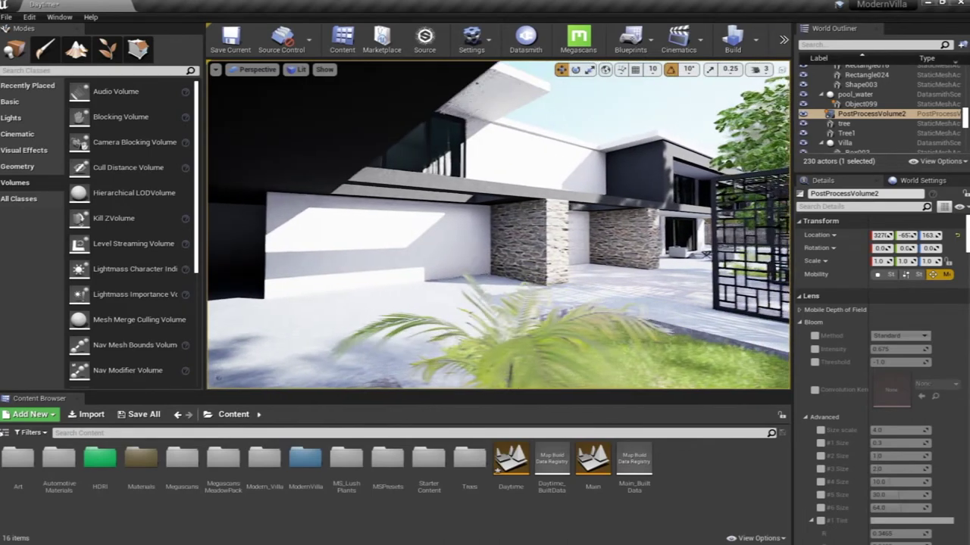
Step: Collapse the Lens, Color Grading, Film, Mobile Tonemapper, Rendering Features and Post Process Volume Settings categories
{"action": "left_click", "coordinate": [804, 297]}
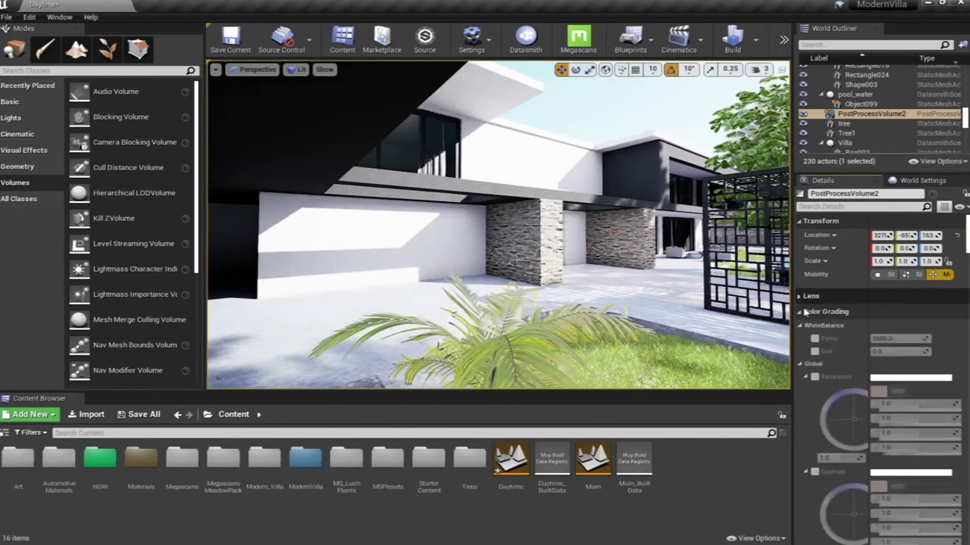
{"action": "left_click", "coordinate": [802, 314]}
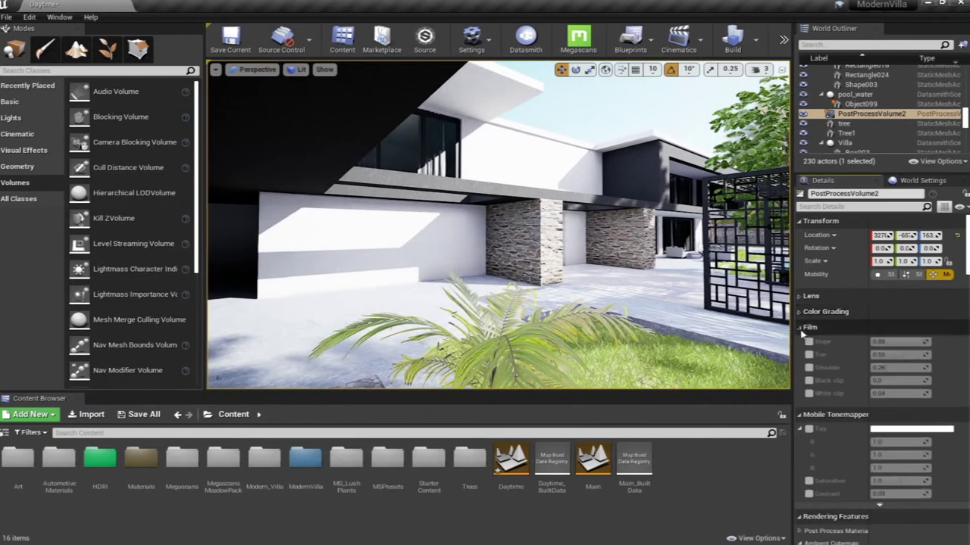
{"action": "left_click", "coordinate": [802, 330]}
{"action": "left_click", "coordinate": [799, 343]}
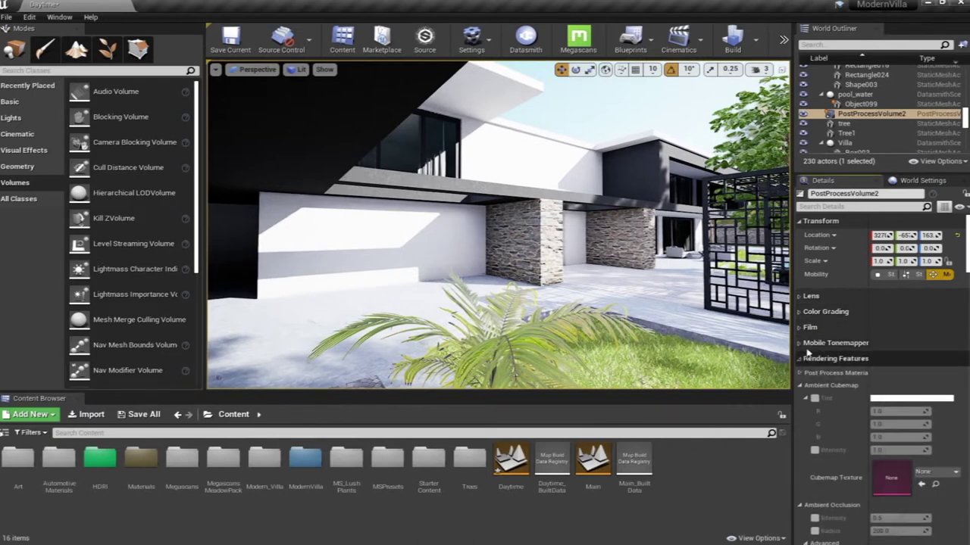
{"action": "left_click", "coordinate": [800, 359]}
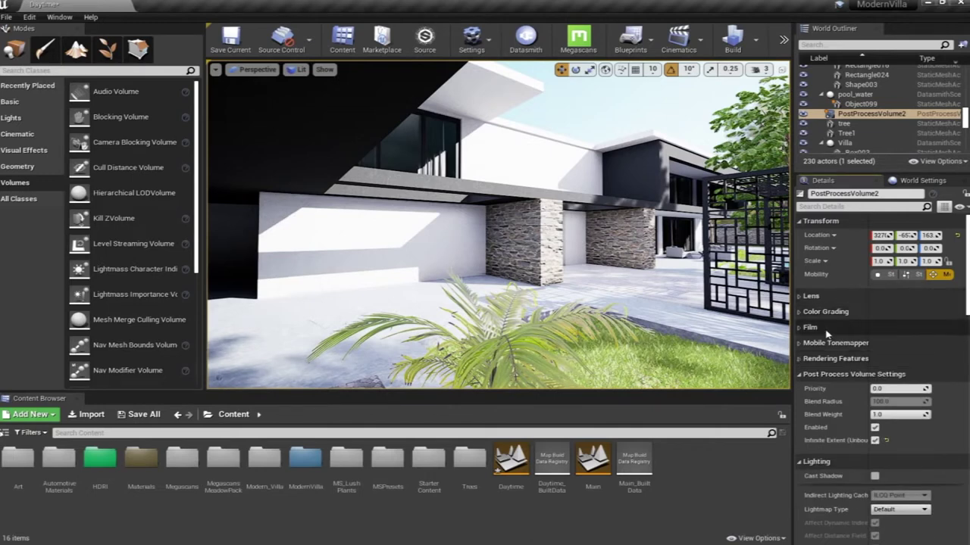
{"action": "left_click", "coordinate": [799, 375]}
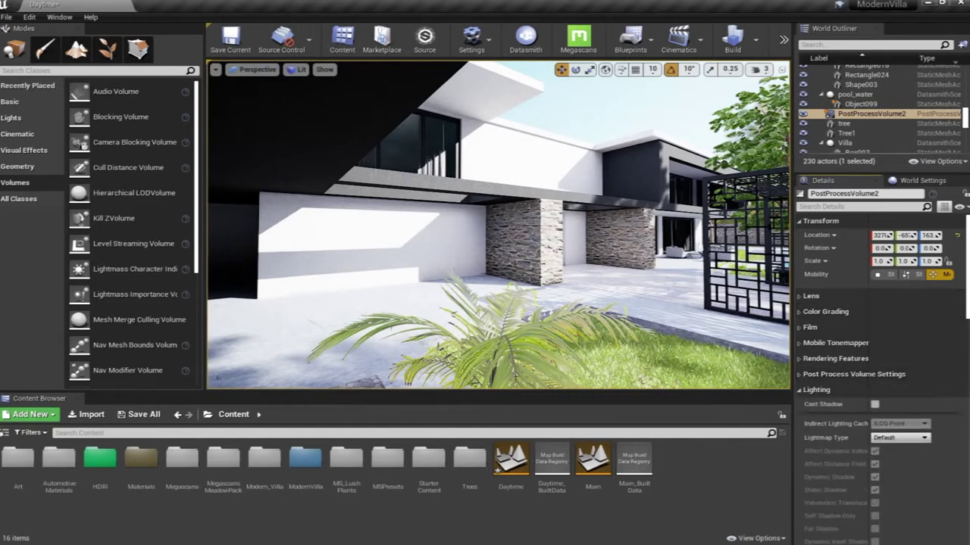
{"action": "key", "text": "d"}
{"action": "mouse_move", "coordinate": [499, 225]}
{"action": "right_mouse_down"}
{"action": "mouse_move", "coordinate": [485, 225]}
{"action": "mouse_move", "coordinate": [497, 225]}
{"action": "right_mouse_up"}
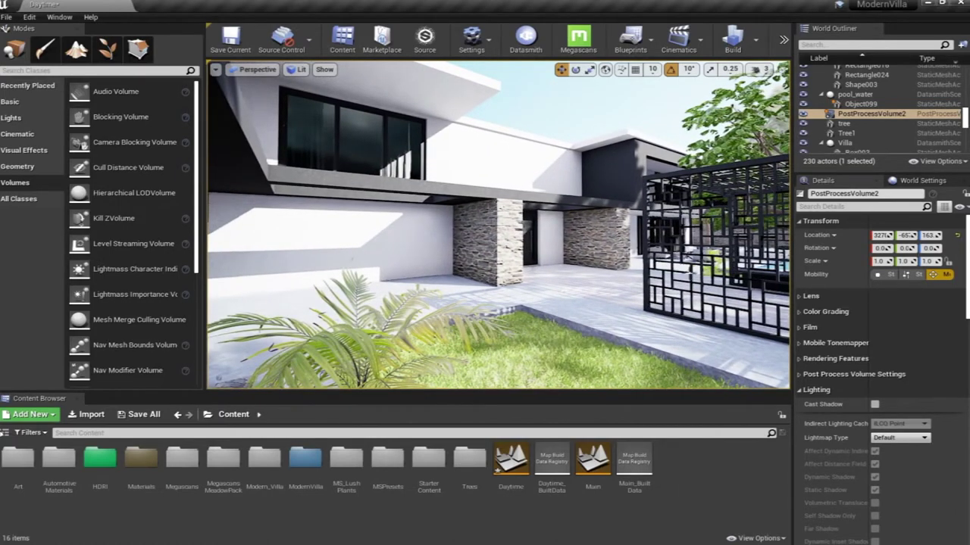
Step: Expand the Lens category and enable the Method override under Bloom
{"action": "left_click", "coordinate": [800, 296]}
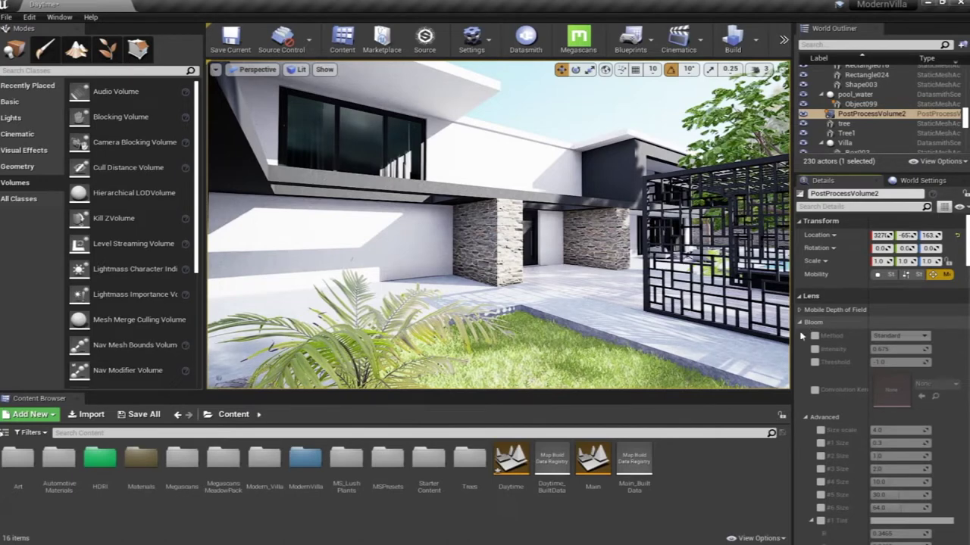
{"action": "right_click_drag", "start_coordinate": [499, 227], "coordinate": [582, 218]}
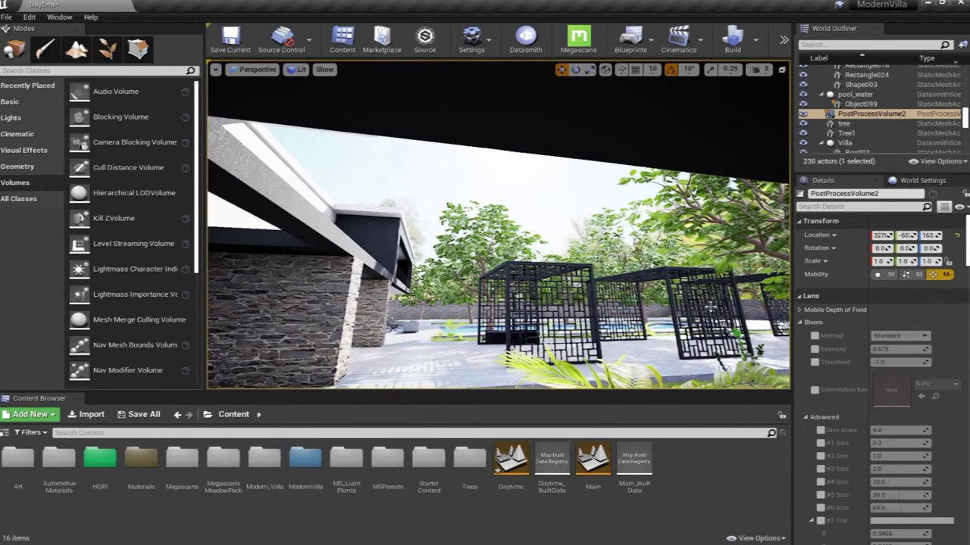
{"action": "left_click", "coordinate": [814, 335]}
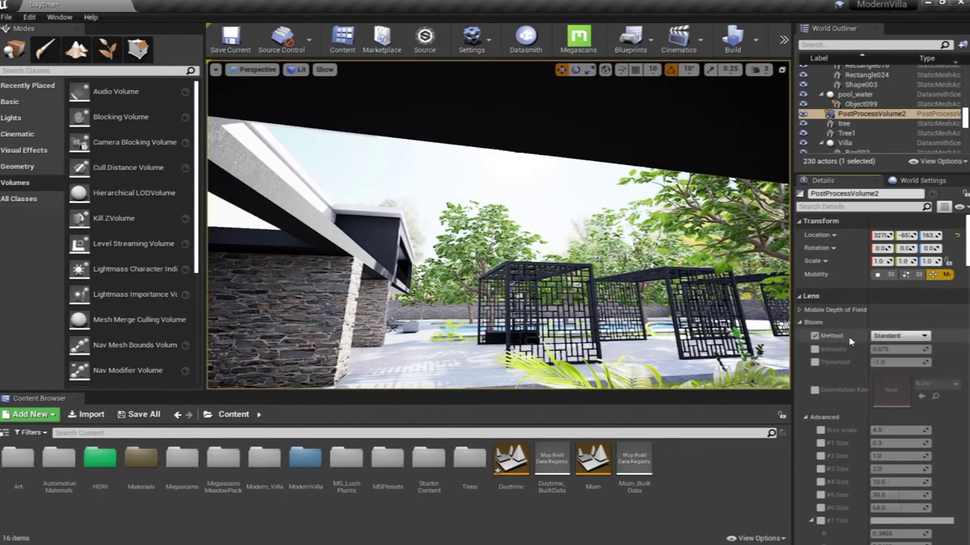
{"action": "right_click_drag", "start_coordinate": [600, 190], "coordinate": [611, 210]}
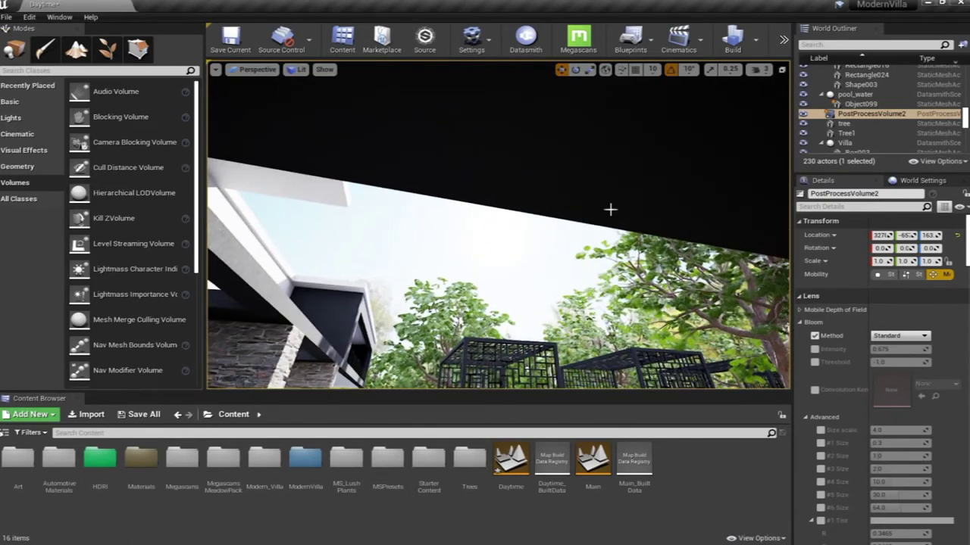
Step: Try the Convolution bloom method and set the method back to Standard
{"action": "left_click", "coordinate": [899, 337]}
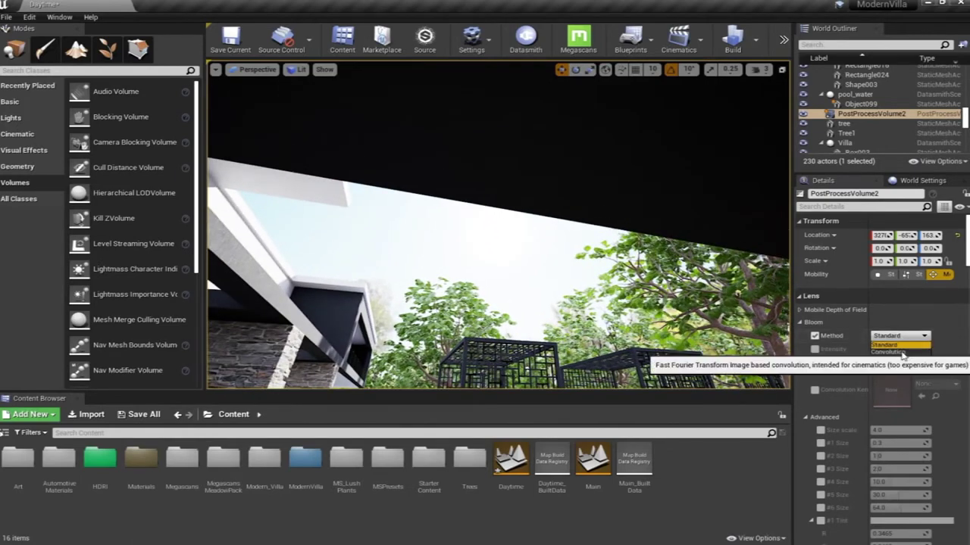
{"action": "left_click", "coordinate": [900, 352]}
{"action": "left_click", "coordinate": [898, 337]}
{"action": "left_click", "coordinate": [898, 345]}
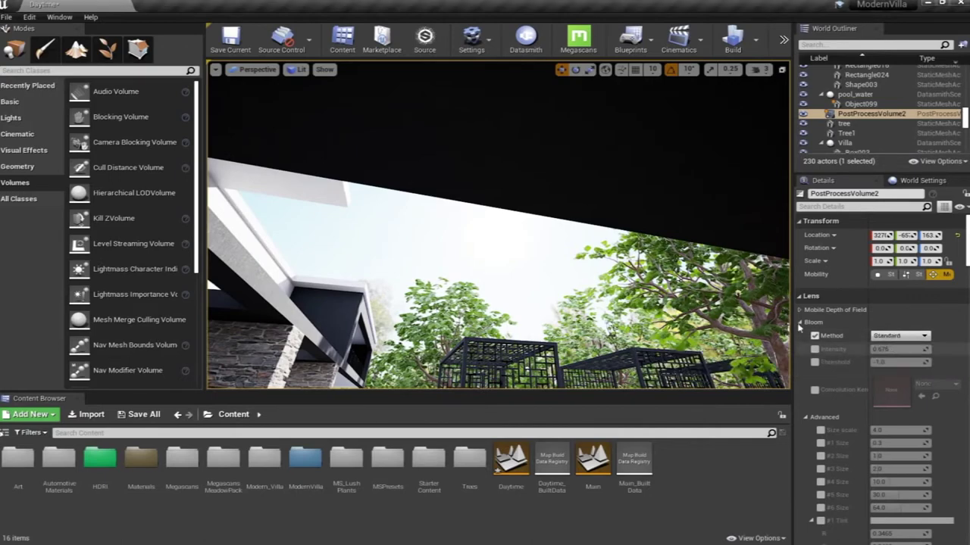
Step: Enable the Intensity and Threshold overrides under Bloom and try raising the intensity to about 0.75
{"action": "right_click_drag", "start_coordinate": [578, 256], "coordinate": [578, 256]}
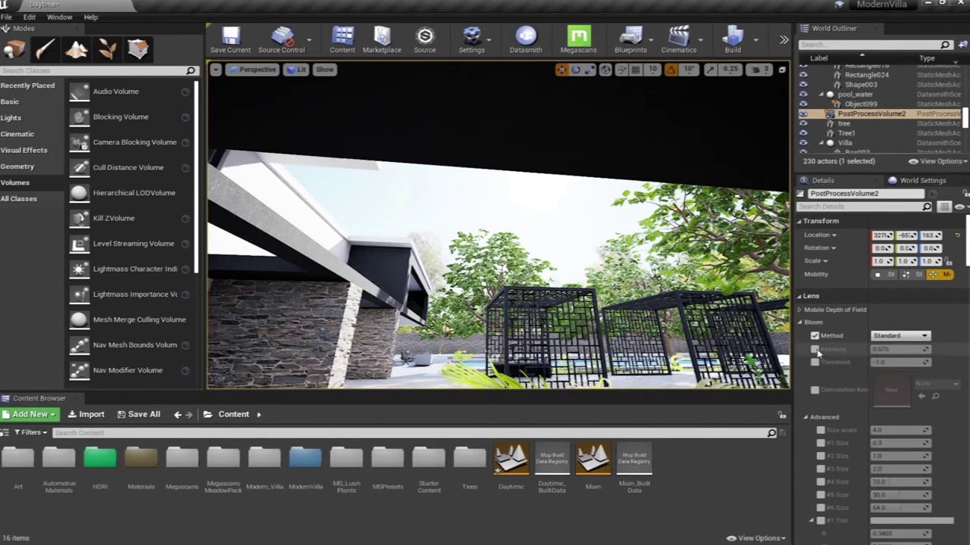
{"action": "left_click", "coordinate": [814, 350]}
{"action": "right_click_drag", "start_coordinate": [571, 258], "coordinate": [571, 259]}
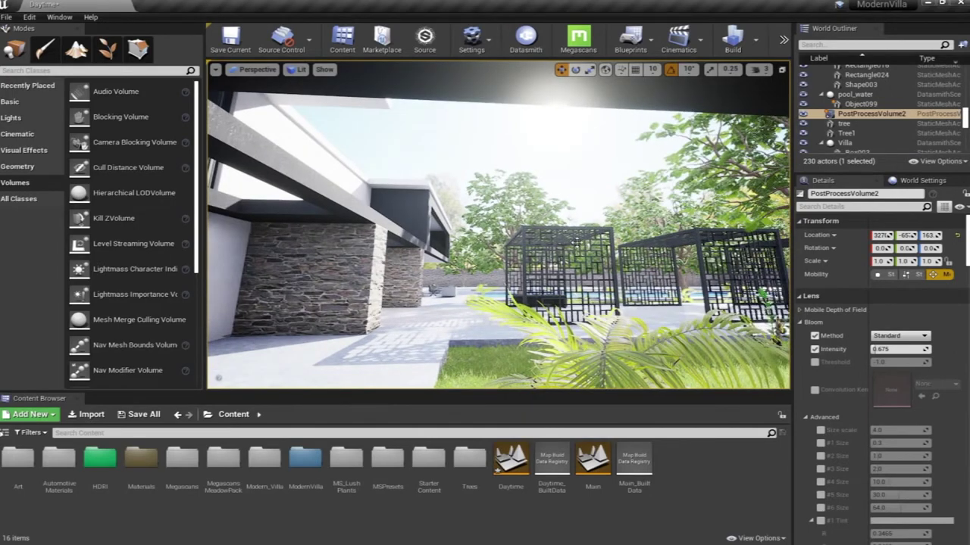
{"action": "right_click_drag", "start_coordinate": [571, 258], "coordinate": [571, 259]}
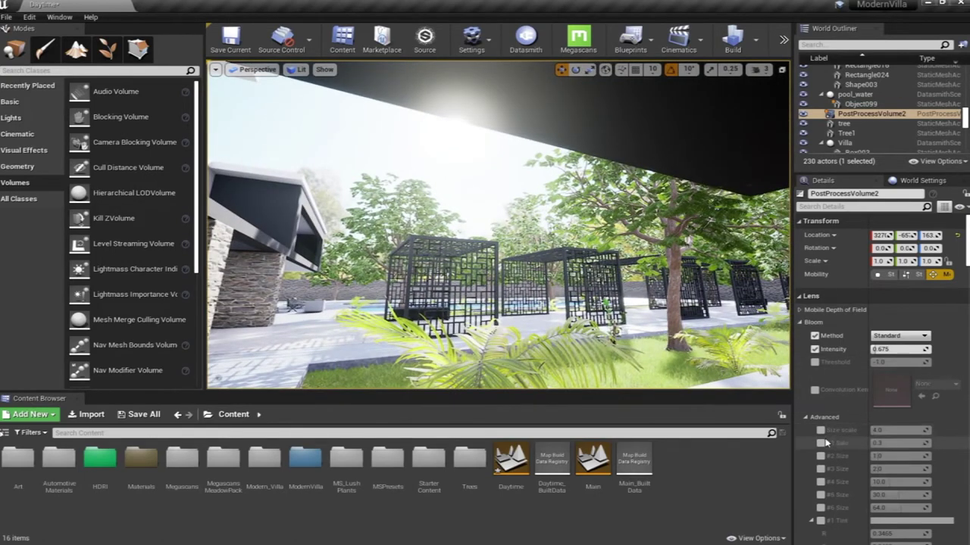
{"action": "left_click", "coordinate": [814, 362]}
{"action": "mouse_move", "coordinate": [873, 350]}
{"action": "left_mouse_down"}
{"action": "mouse_move", "coordinate": [885, 349]}
{"action": "mouse_move", "coordinate": [873, 350]}
{"action": "left_mouse_up"}
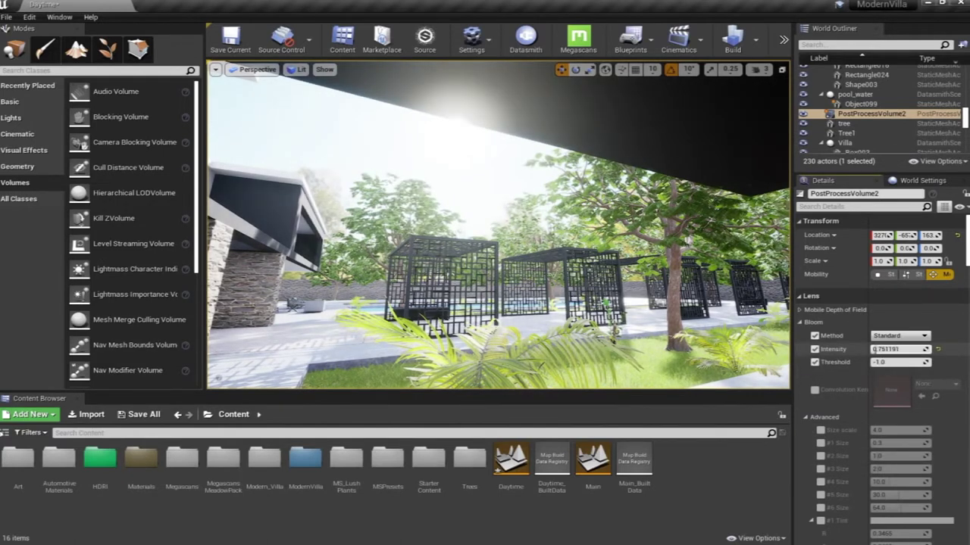
Step: Set the bloom intensity back to 0.675 and the bloom threshold to about 5.77
{"action": "left_click_drag", "start_coordinate": [874, 350], "coordinate": [882, 363]}
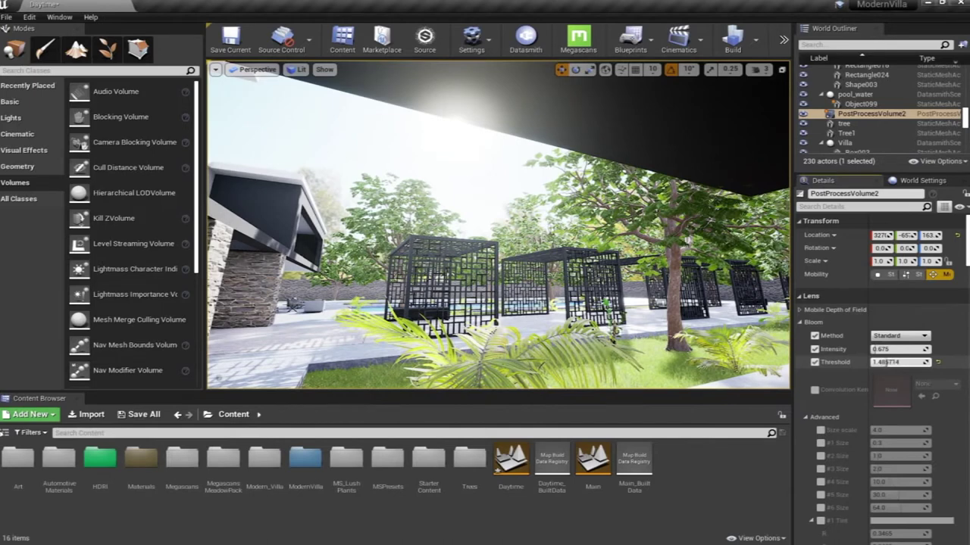
{"action": "left_click_drag", "start_coordinate": [889, 363], "coordinate": [929, 363]}
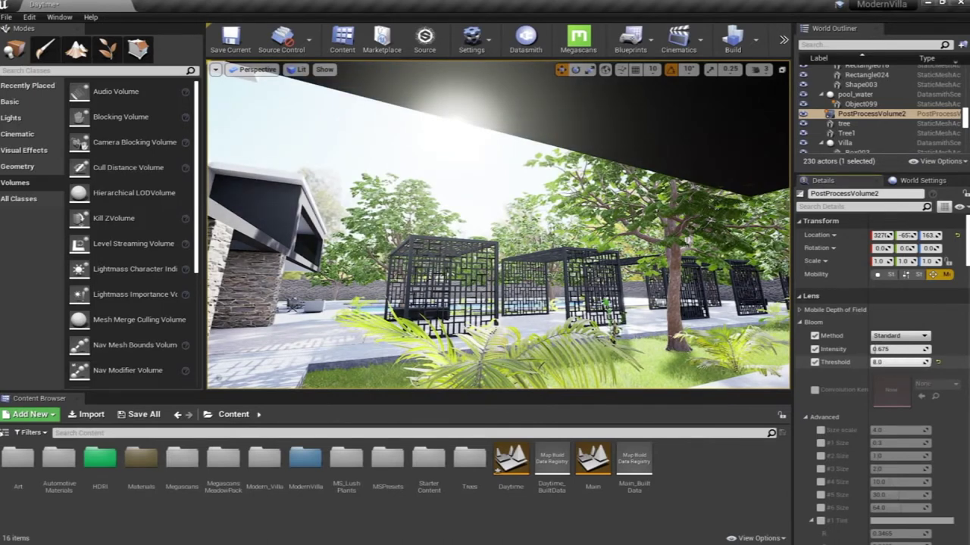
{"action": "left_click_drag", "start_coordinate": [921, 363], "coordinate": [917, 363]}
{"action": "right_click_drag", "start_coordinate": [576, 288], "coordinate": [559, 278]}
{"action": "key", "text": "e"}
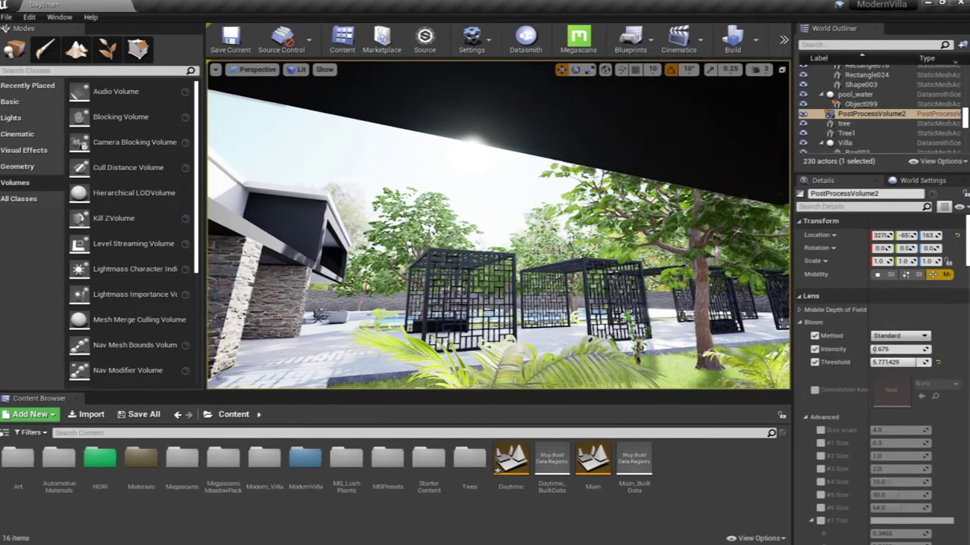
Step: Change the bloom method to Convolution and check the sun's glow at the roof edge from several angles
{"action": "left_click", "coordinate": [892, 335]}
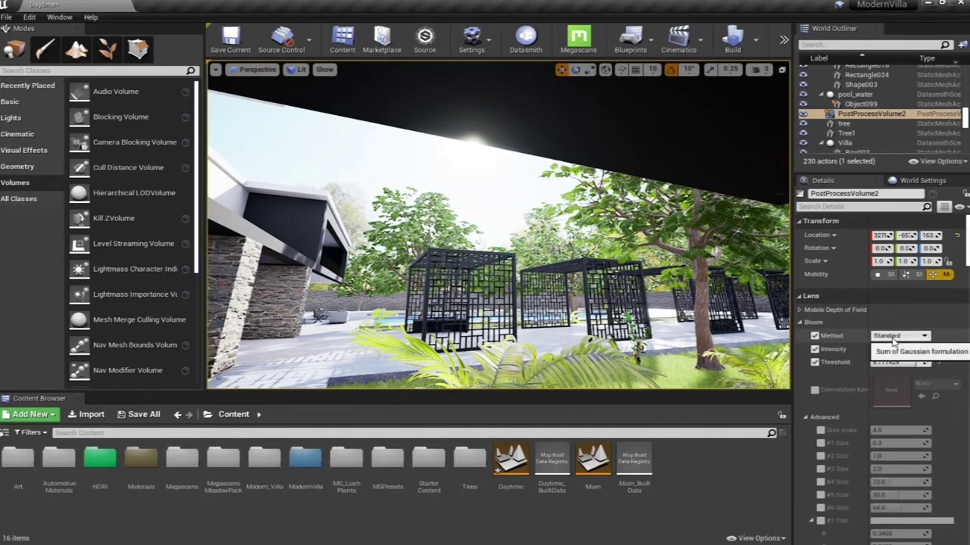
{"action": "left_click", "coordinate": [894, 342]}
{"action": "left_click", "coordinate": [894, 337]}
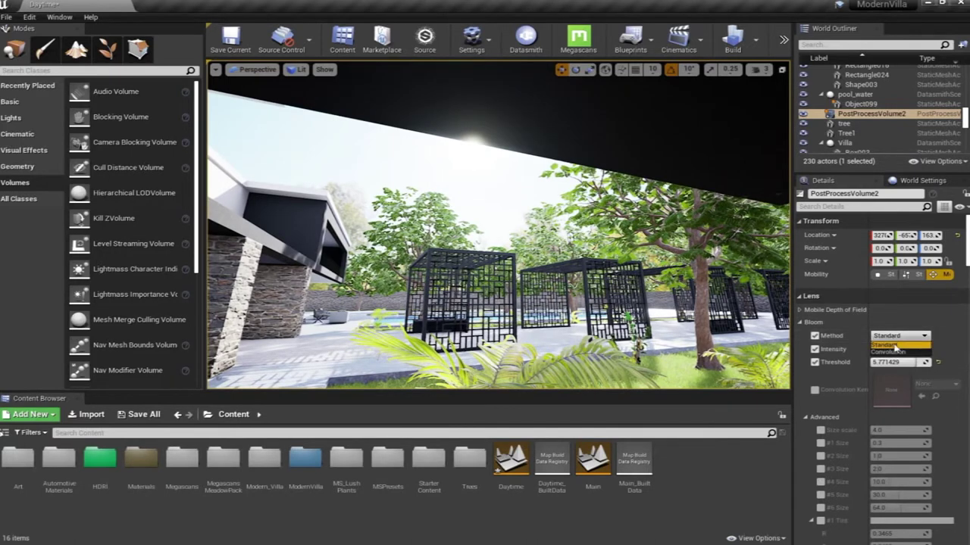
{"action": "left_click", "coordinate": [894, 355]}
{"action": "right_click_drag", "start_coordinate": [519, 256], "coordinate": [500, 249]}
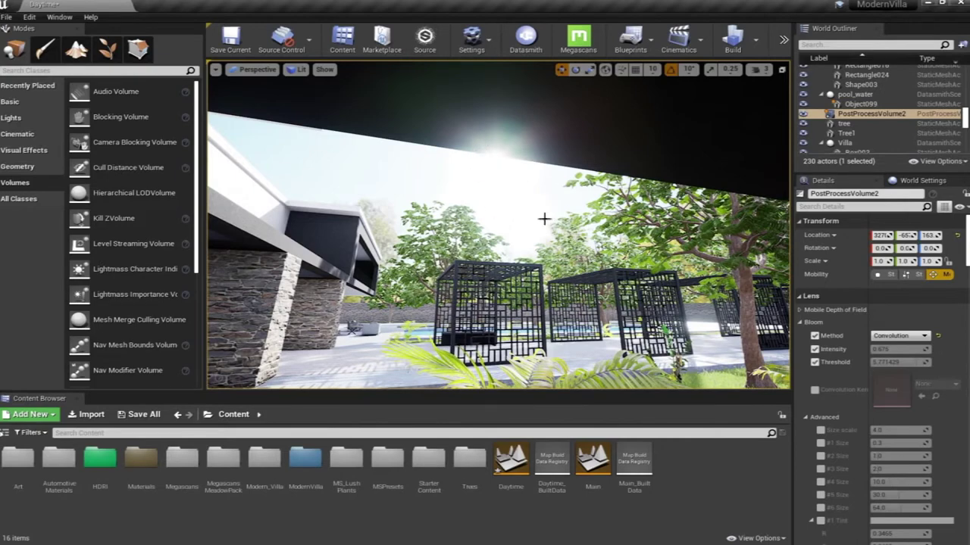
{"action": "right_click_drag", "start_coordinate": [499, 225], "coordinate": [483, 203]}
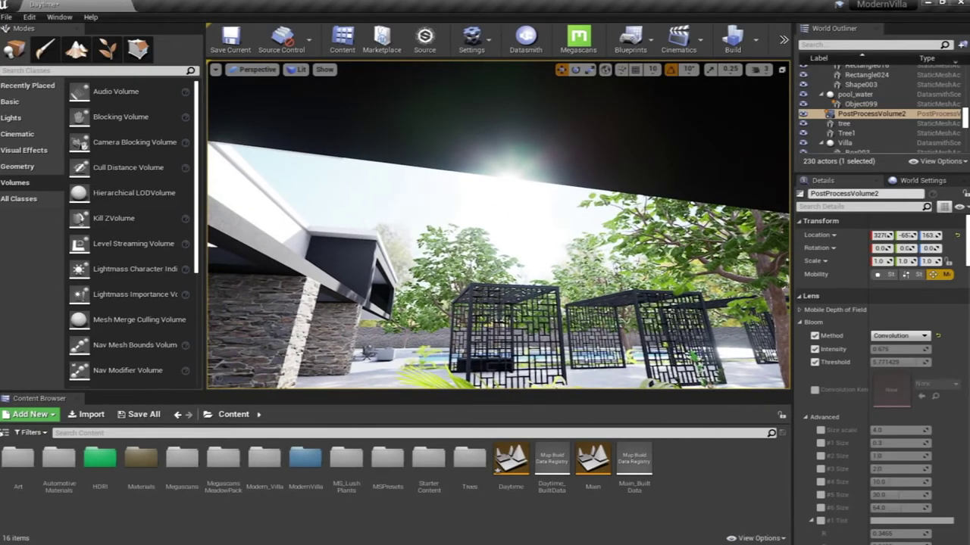
{"action": "right_click_drag", "start_coordinate": [483, 203], "coordinate": [437, 224]}
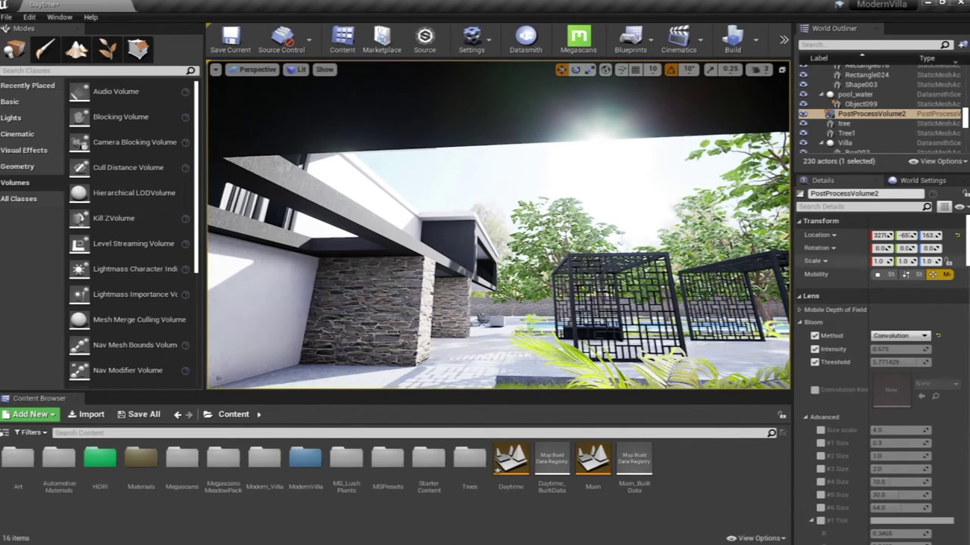
Step: Enable the Convolution Scale, Center, Boost Min, Boost Max, Boost Mult and Buffer overrides in the advanced bloom settings
{"action": "scroll", "coordinate": [879, 364], "scroll_direction": "down", "scroll_amount": 5}
{"action": "scroll", "coordinate": [879, 379], "scroll_direction": "down", "scroll_amount": 10}
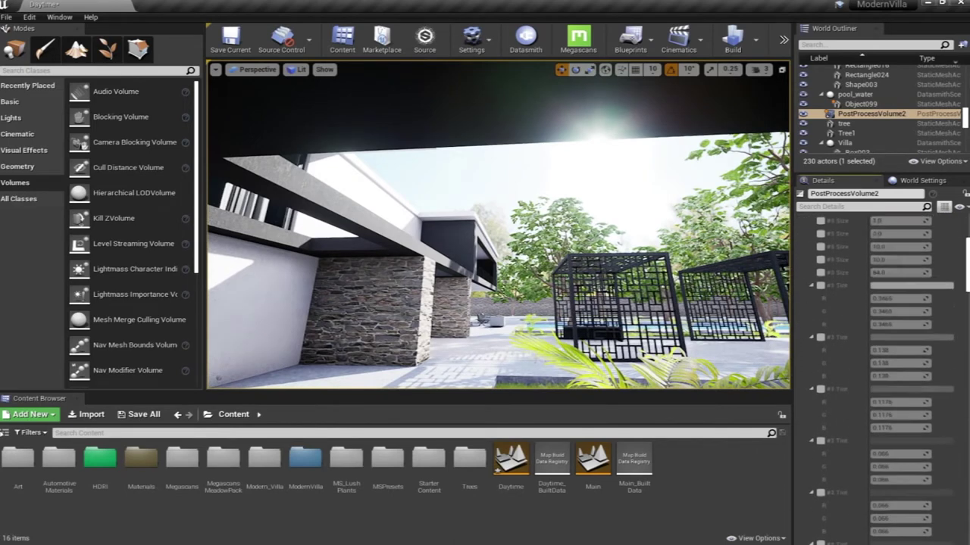
{"action": "scroll", "coordinate": [879, 363], "scroll_direction": "up", "scroll_amount": 3}
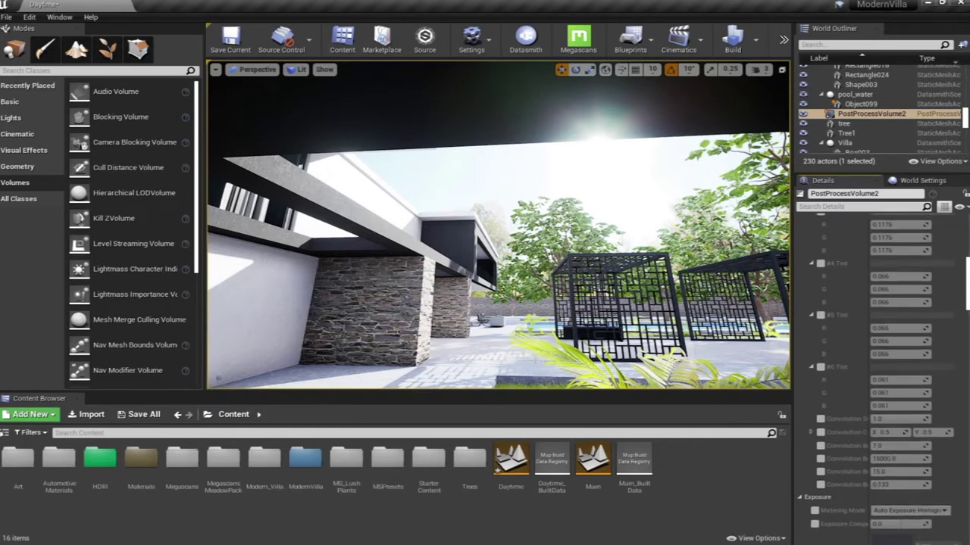
{"action": "right_click_drag", "start_coordinate": [498, 228], "coordinate": [464, 227]}
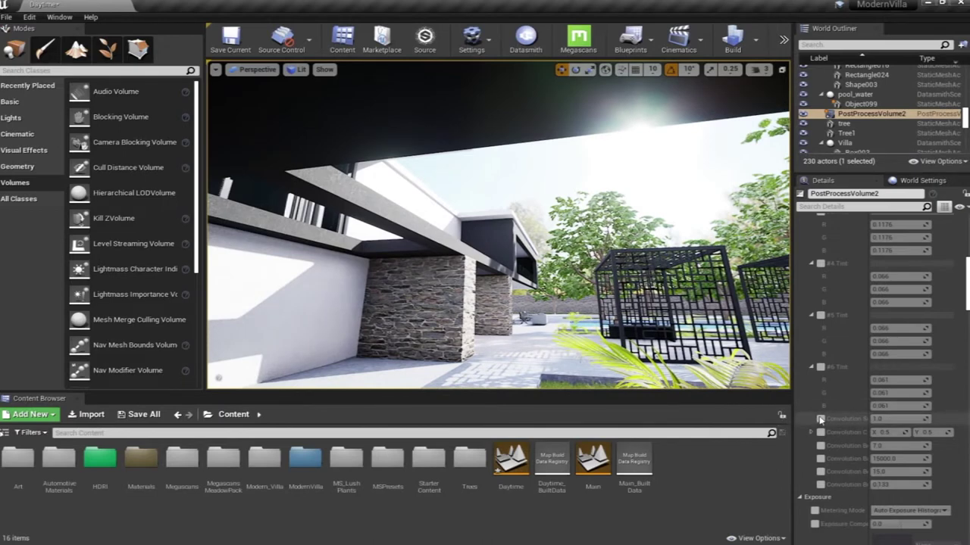
{"action": "mouse_move", "coordinate": [966, 286]}
{"action": "left_mouse_down"}
{"action": "mouse_move", "coordinate": [968, 254]}
{"action": "mouse_move", "coordinate": [967, 288]}
{"action": "left_mouse_up"}
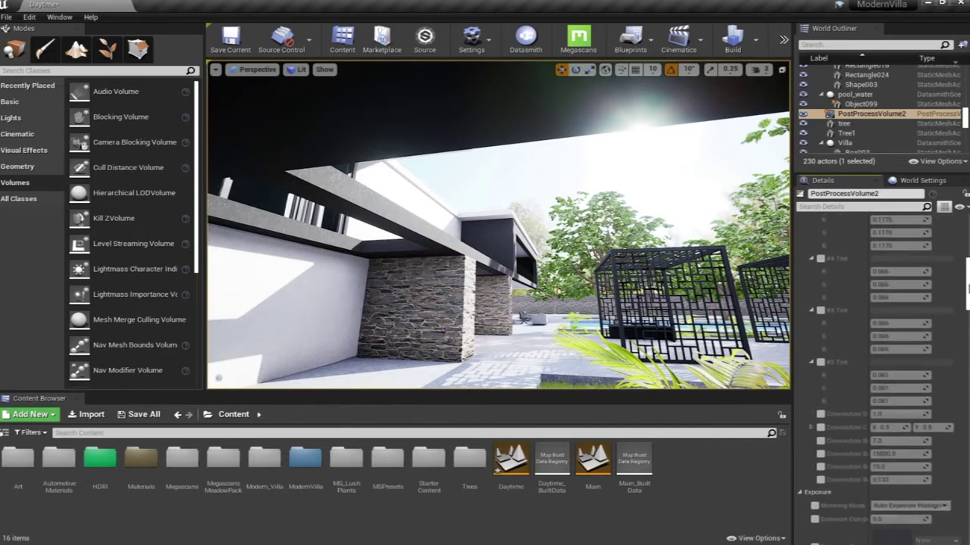
{"action": "left_click", "coordinate": [820, 414]}
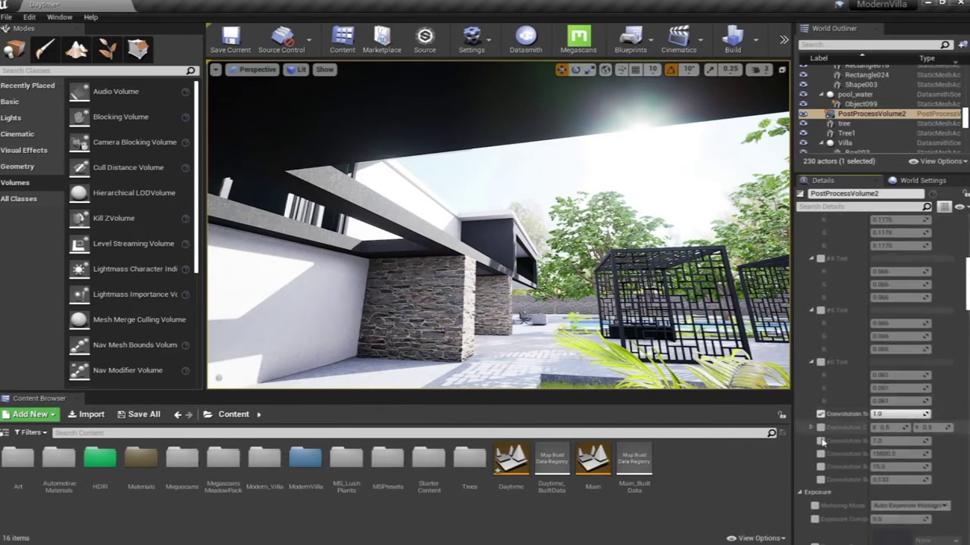
{"action": "left_click", "coordinate": [820, 427]}
{"action": "left_click", "coordinate": [819, 440]}
{"action": "left_click", "coordinate": [819, 454]}
{"action": "left_click", "coordinate": [819, 466]}
{"action": "left_click", "coordinate": [820, 479]}
{"action": "scroll", "coordinate": [820, 479], "scroll_direction": "up", "scroll_amount": 2}
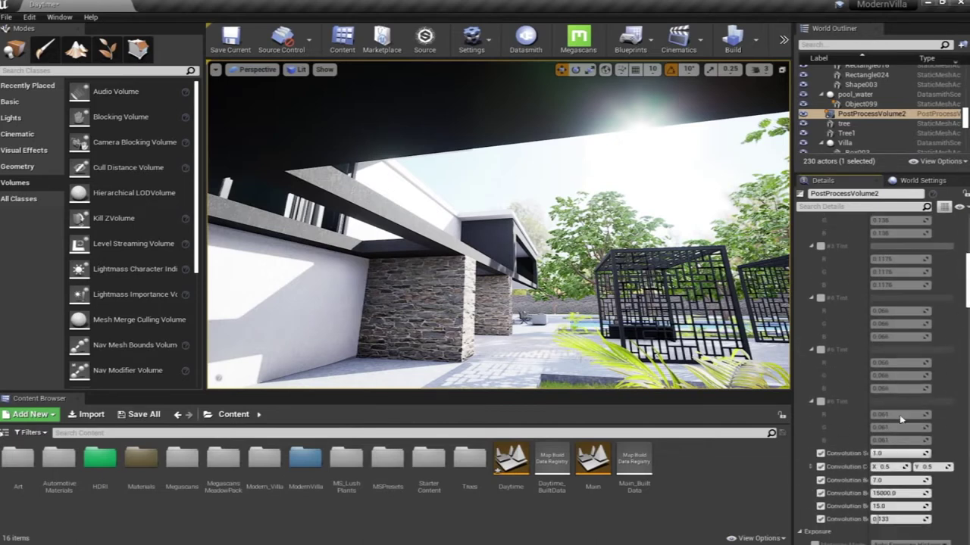
Step: Set Convolution Scale to about 0.68, Convolution Boost Min to about 123.94 and Convolution Boost Max to about 4630.96
{"action": "left_click_drag", "start_coordinate": [899, 453], "coordinate": [871, 453]}
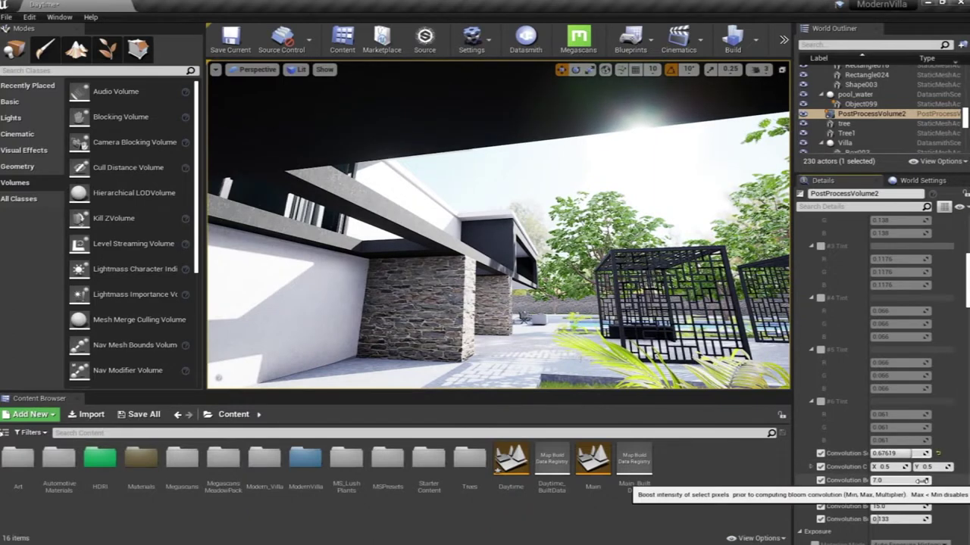
{"action": "left_click_drag", "start_coordinate": [791, 482], "coordinate": [734, 482]}
{"action": "left_click_drag", "start_coordinate": [873, 480], "coordinate": [902, 481]}
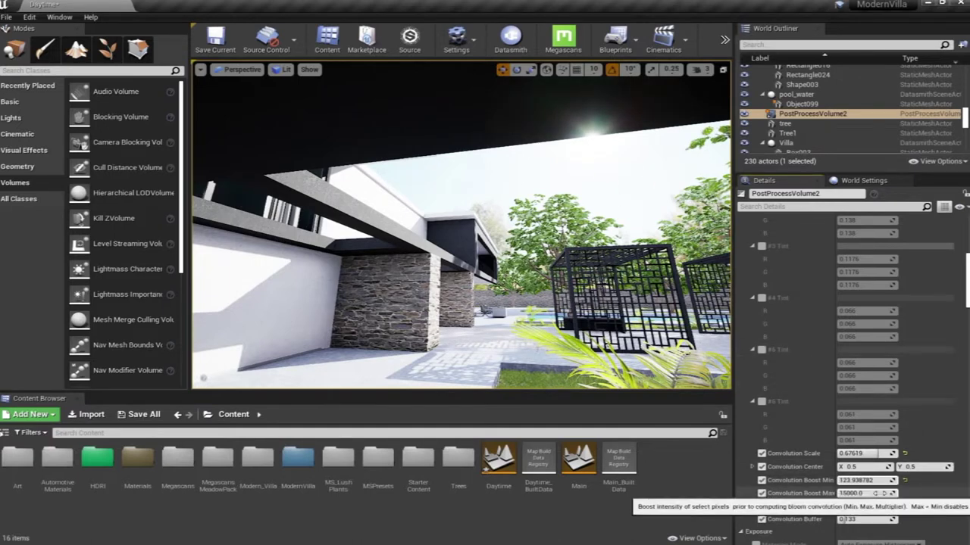
{"action": "mouse_move", "coordinate": [877, 493]}
{"action": "left_mouse_down"}
{"action": "mouse_move", "coordinate": [917, 493]}
{"action": "mouse_move", "coordinate": [891, 492]}
{"action": "left_mouse_up"}
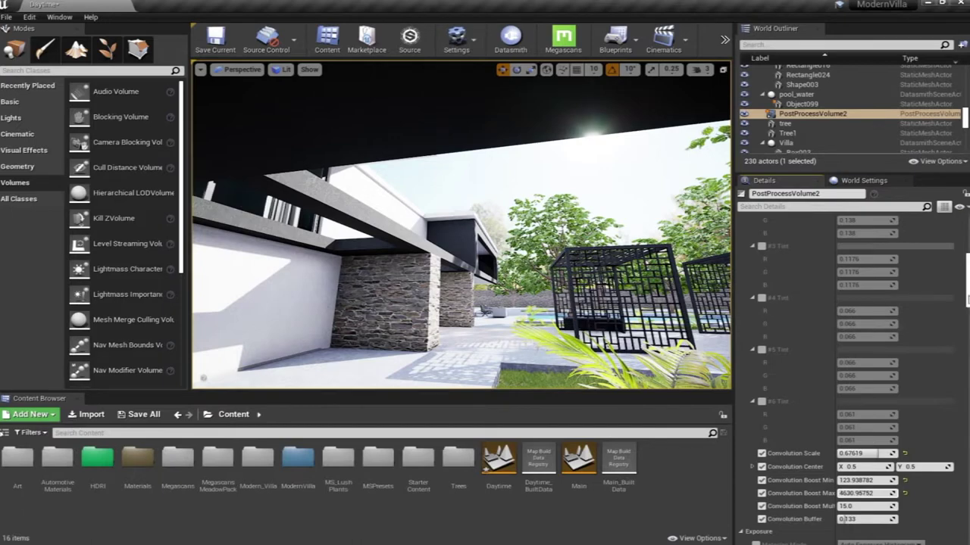
Step: Check the sun's glow against the dark roof and collapse the Bloom settings
{"action": "scroll", "coordinate": [891, 493], "scroll_direction": "up", "scroll_amount": 12}
{"action": "scroll", "coordinate": [891, 455], "scroll_direction": "down", "scroll_amount": 4}
{"action": "scroll", "coordinate": [892, 454], "scroll_direction": "up", "scroll_amount": 5}
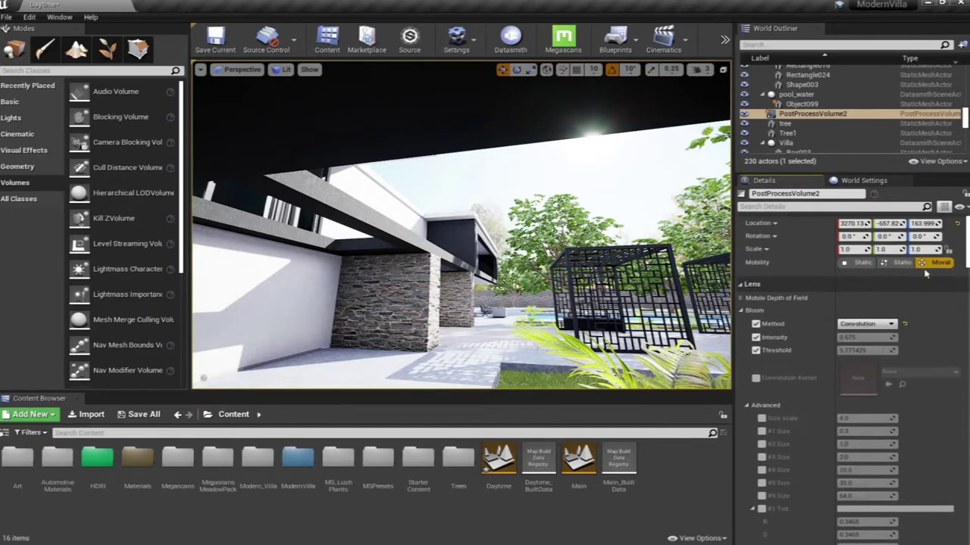
{"action": "right_click_drag", "start_coordinate": [402, 231], "coordinate": [432, 209]}
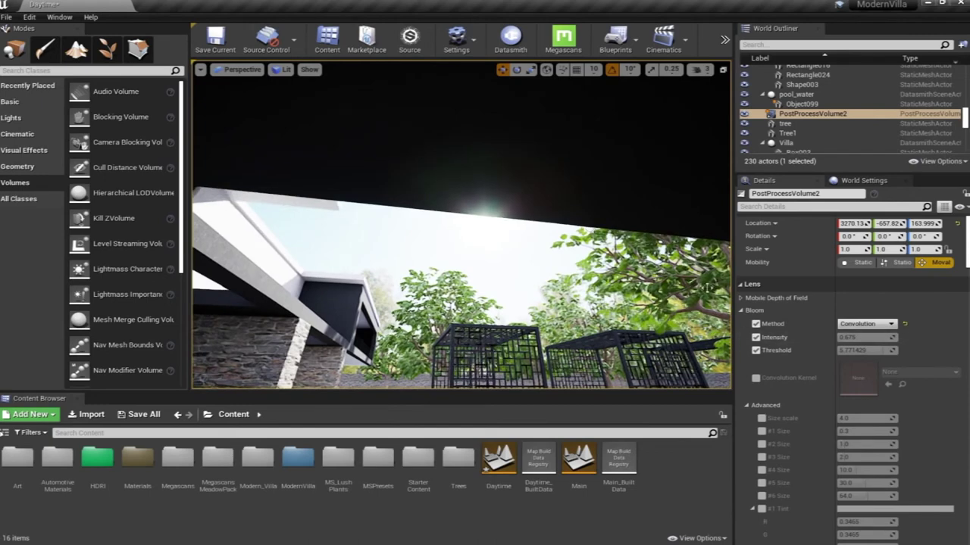
{"action": "left_click", "coordinate": [742, 310]}
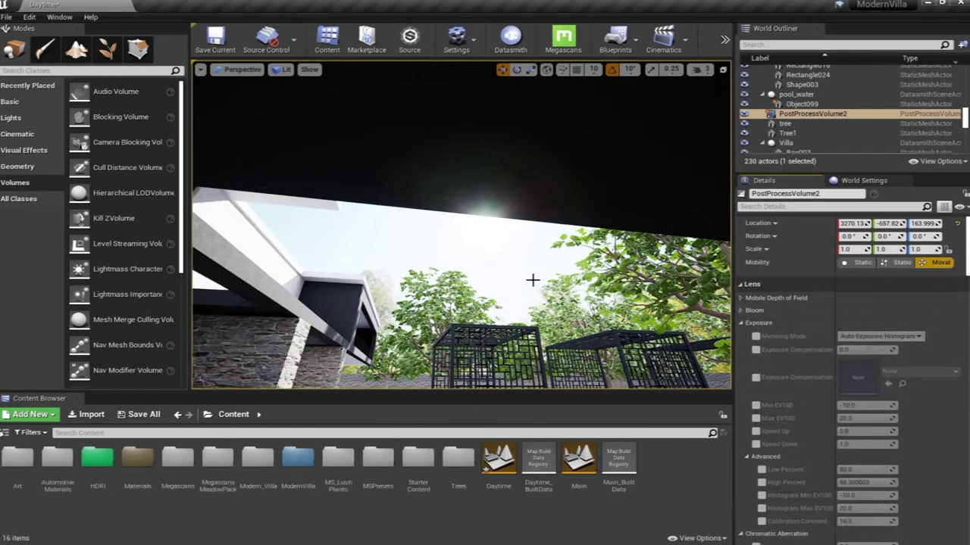
Step: Examine how the exposure adapts on the sunlit white wall, stone pillars and shaded covered area from several angles
{"action": "right_click_drag", "start_coordinate": [533, 280], "coordinate": [532, 303]}
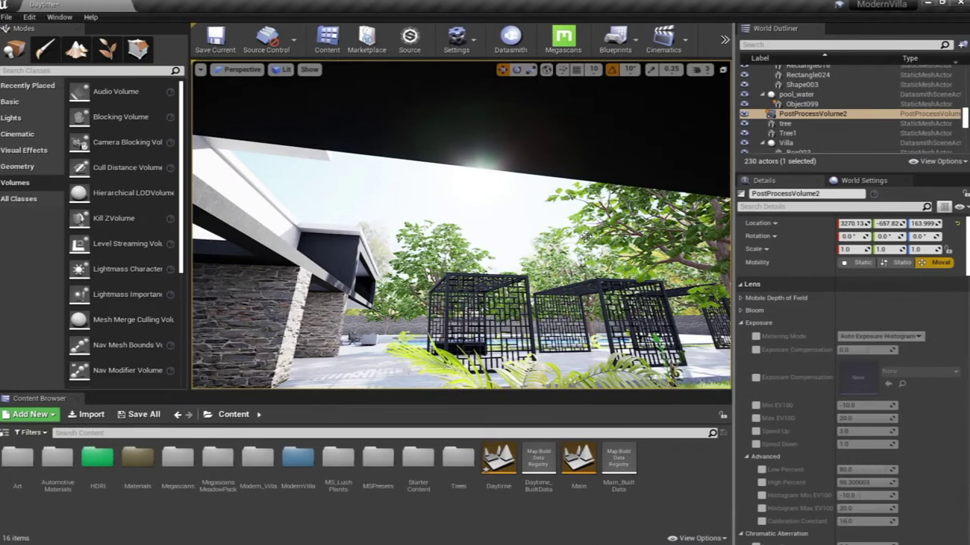
{"action": "right_click_drag", "start_coordinate": [485, 257], "coordinate": [317, 262]}
{"action": "right_click_drag", "start_coordinate": [356, 227], "coordinate": [350, 227]}
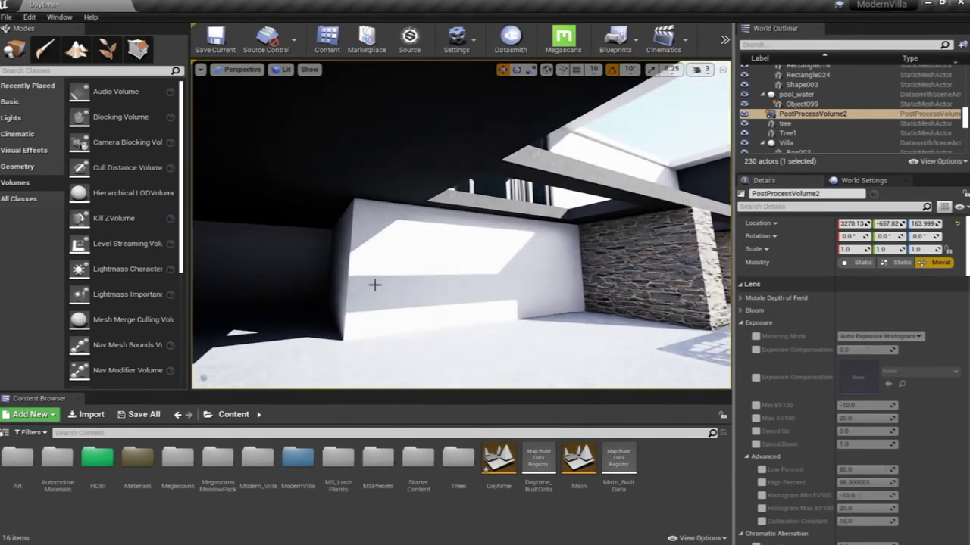
{"action": "right_click_drag", "start_coordinate": [350, 227], "coordinate": [343, 227]}
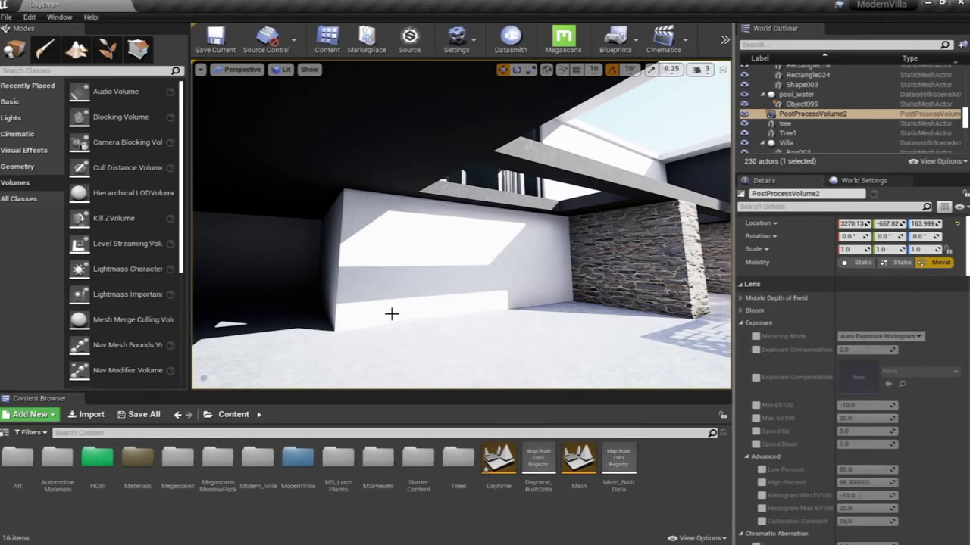
{"action": "right_click_drag", "start_coordinate": [461, 228], "coordinate": [451, 220]}
{"action": "right_click_drag", "start_coordinate": [330, 227], "coordinate": [334, 227]}
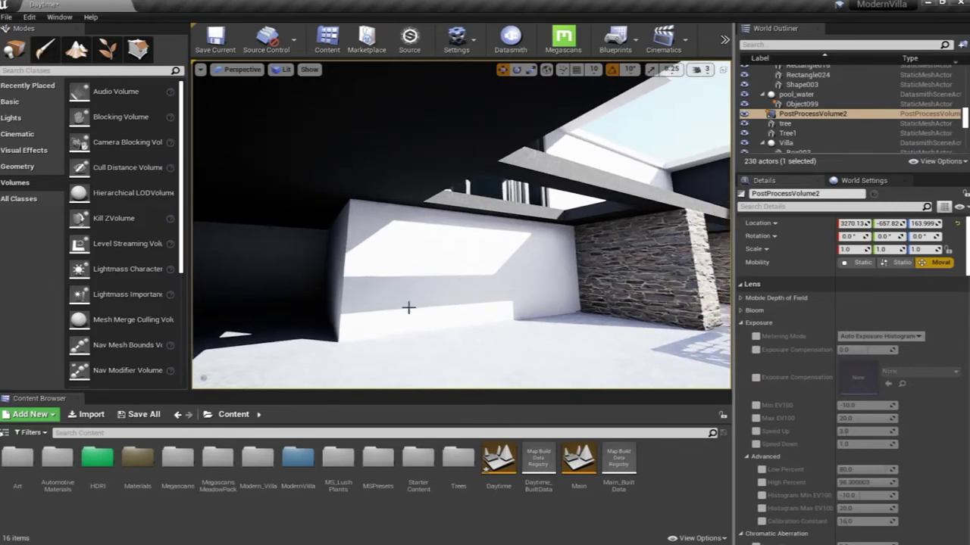
{"action": "right_click_drag", "start_coordinate": [334, 227], "coordinate": [333, 219]}
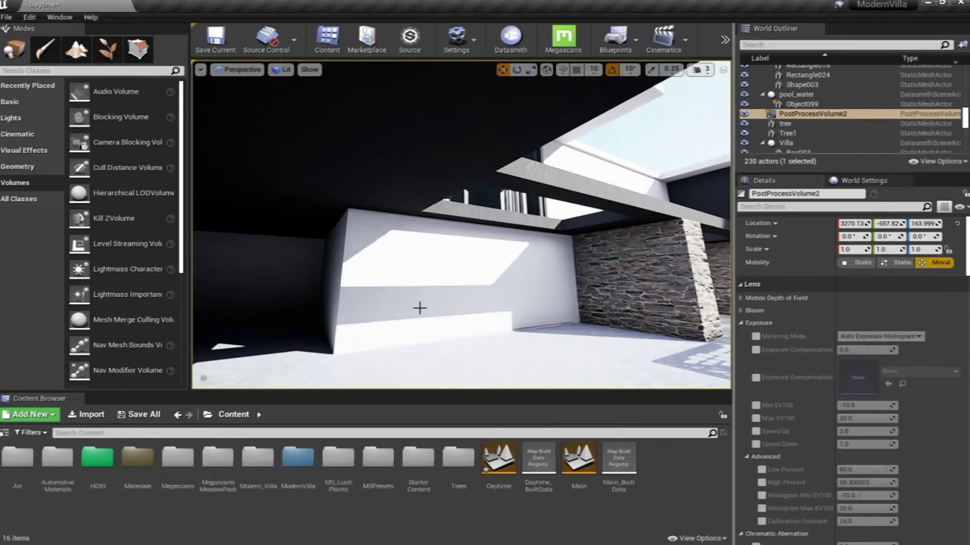
{"action": "right_click_drag", "start_coordinate": [332, 219], "coordinate": [332, 217]}
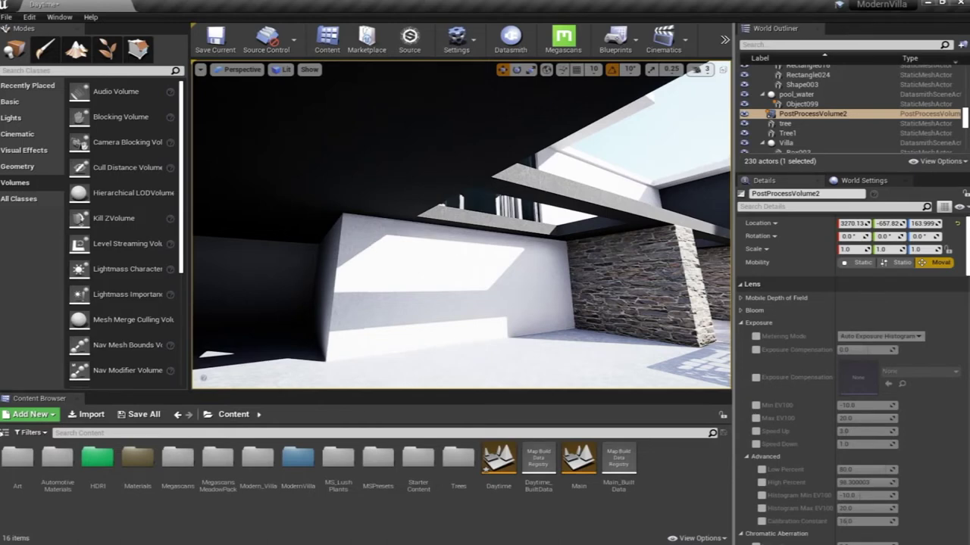
{"action": "right_click_drag", "start_coordinate": [434, 311], "coordinate": [438, 303]}
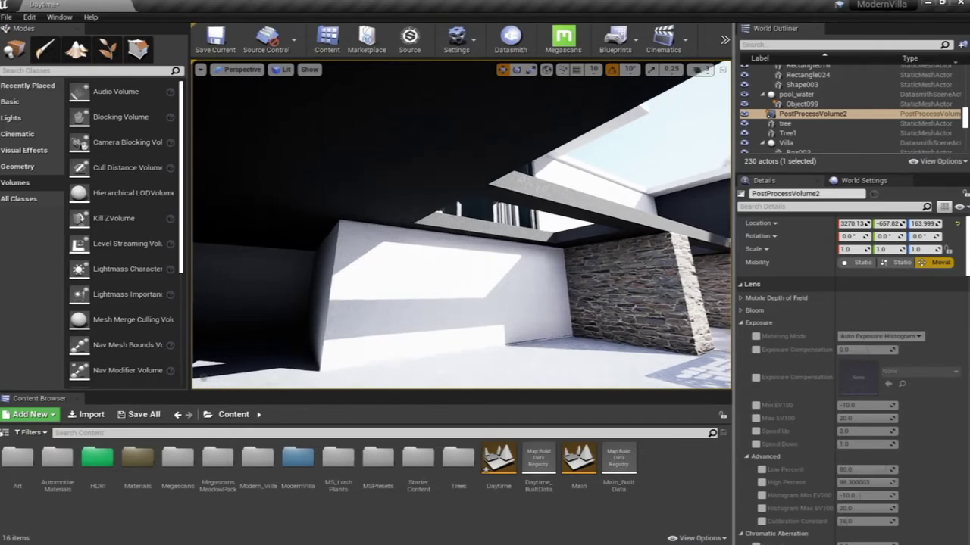
{"action": "mouse_move", "coordinate": [438, 303]}
{"action": "right_mouse_down"}
{"action": "mouse_move", "coordinate": [446, 321]}
{"action": "mouse_move", "coordinate": [440, 312]}
{"action": "right_mouse_up"}
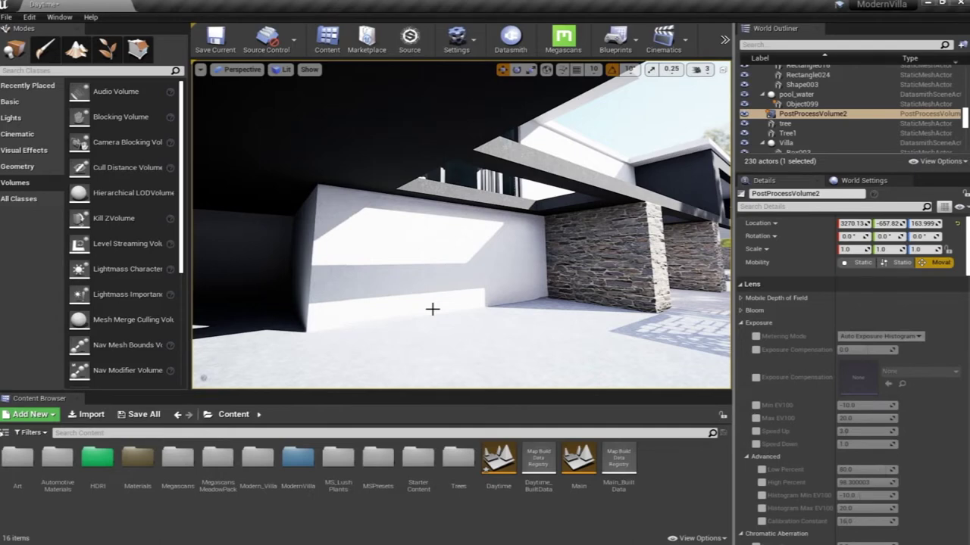
{"action": "right_click_drag", "start_coordinate": [432, 276], "coordinate": [430, 270]}
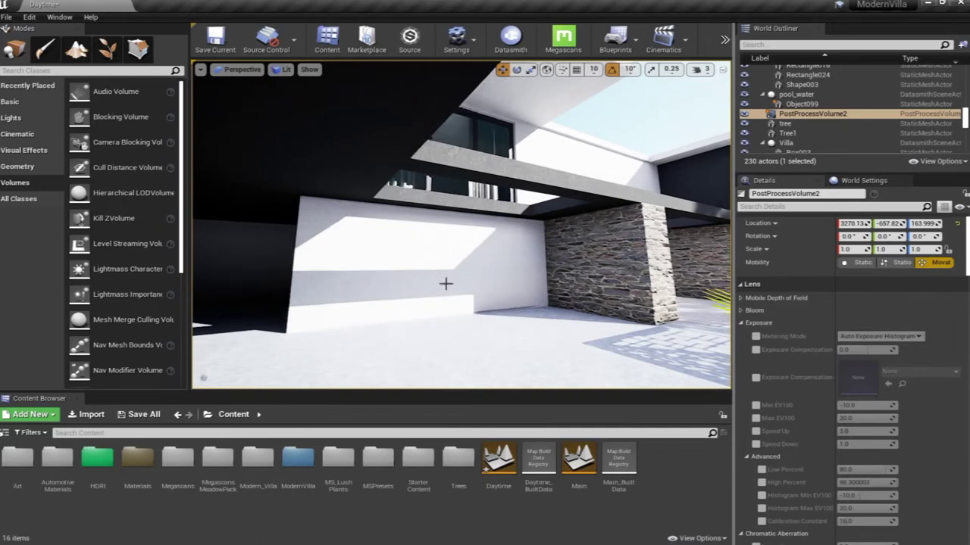
{"action": "right_click_drag", "start_coordinate": [445, 278], "coordinate": [465, 277]}
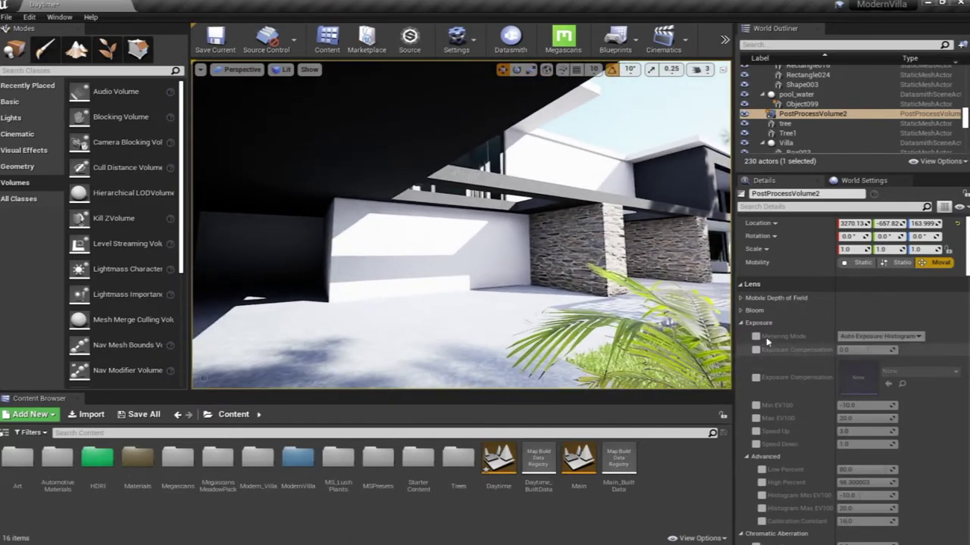
Step: Enable the Metering Mode override under Exposure
{"action": "left_click", "coordinate": [756, 336]}
{"action": "left_click", "coordinate": [757, 338]}
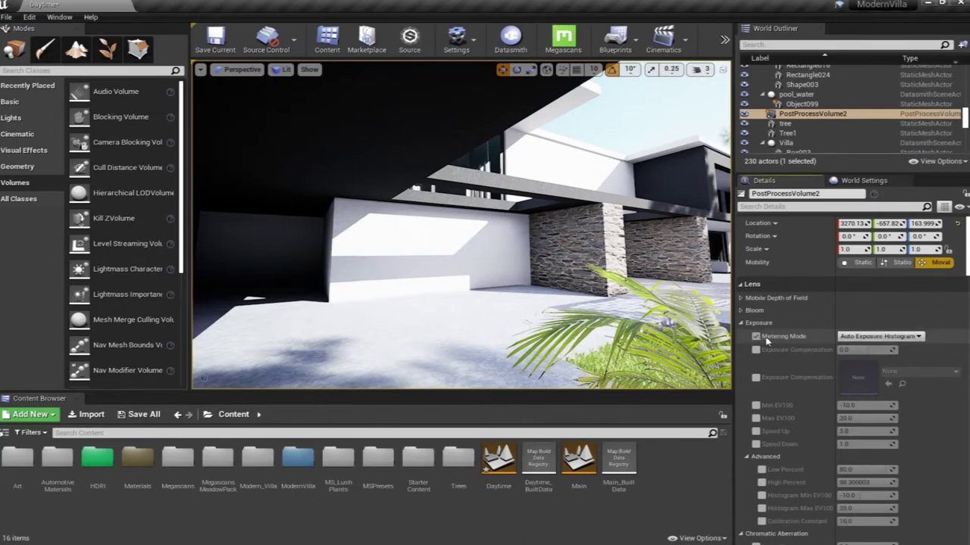
Step: Review the Metering Mode options and keep Auto Exposure Histogram
{"action": "left_click", "coordinate": [871, 337]}
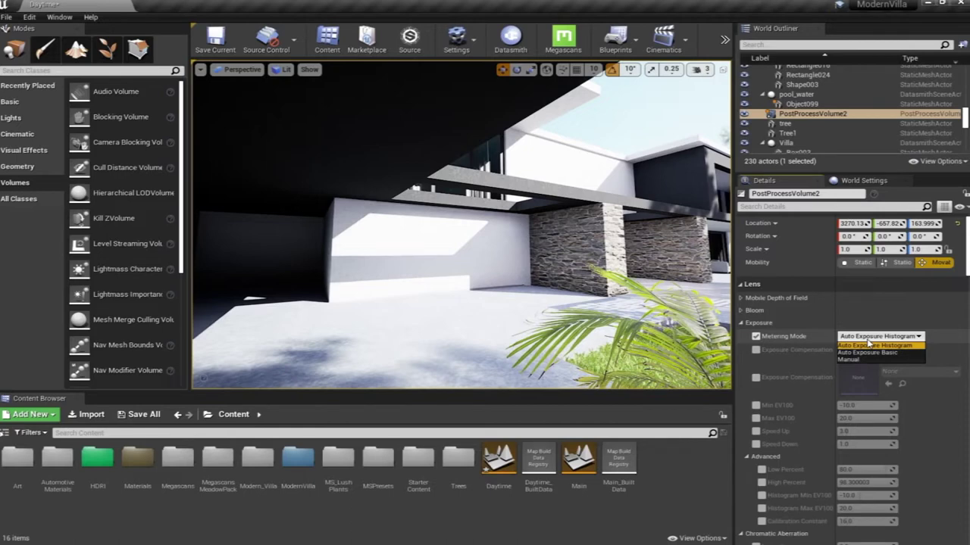
{"action": "left_click", "coordinate": [869, 345]}
{"action": "left_click", "coordinate": [881, 339]}
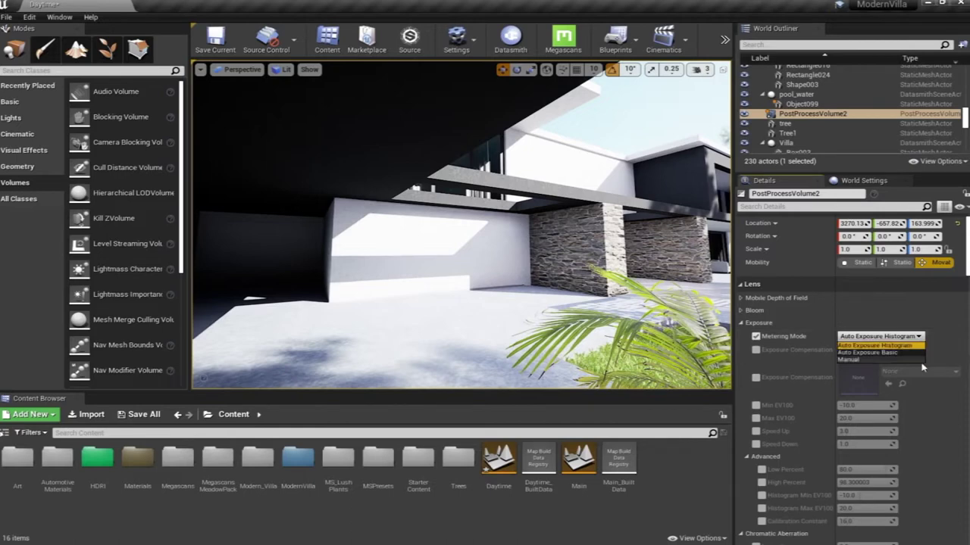
{"action": "left_click", "coordinate": [877, 344]}
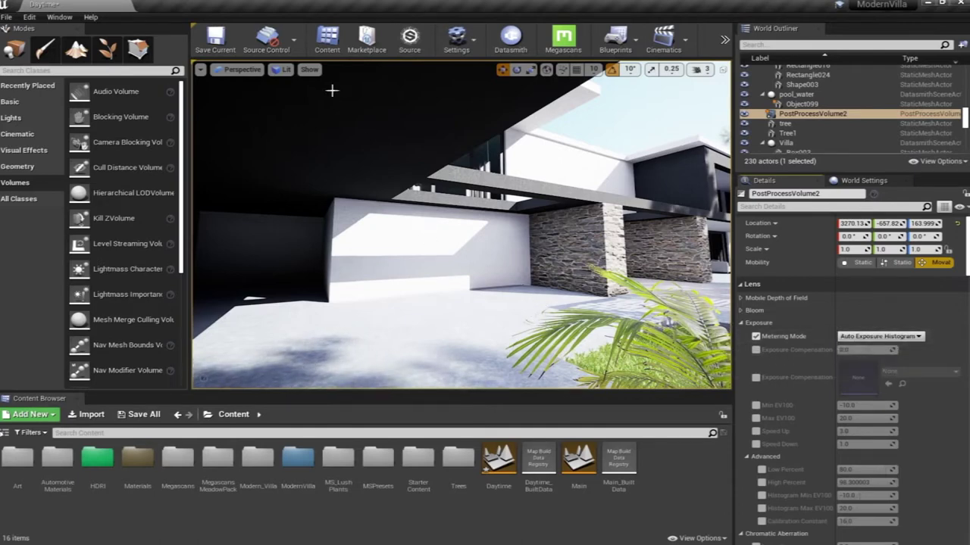
Step: Turn on the HDR (Eye Adaptation) visualization in the viewport and view the covered area with it
{"action": "left_click", "coordinate": [310, 70]}
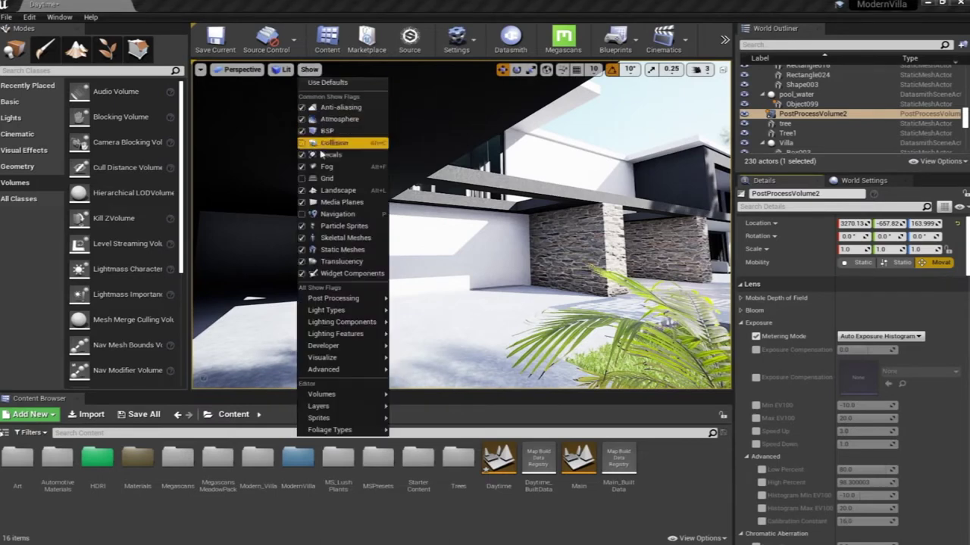
{"action": "mouse_move", "coordinate": [339, 362]}
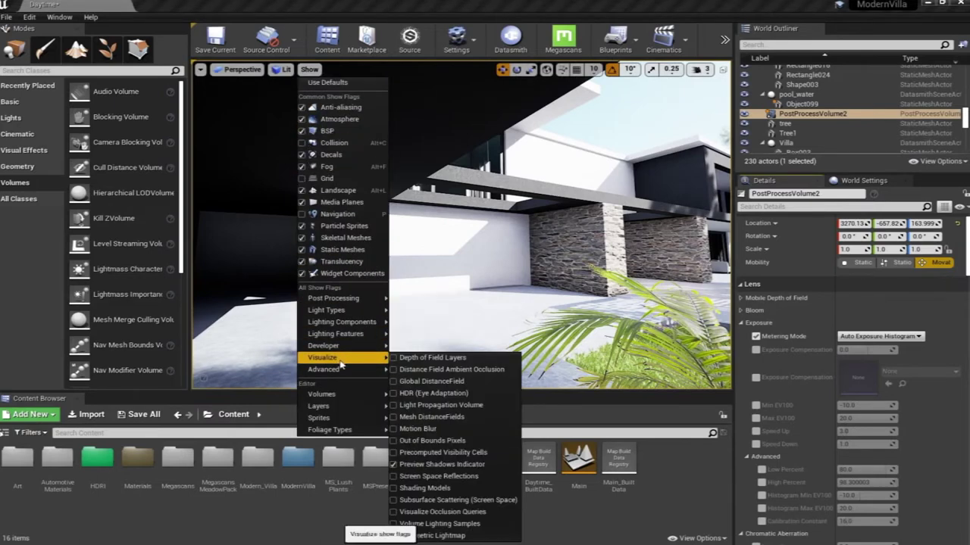
{"action": "left_click", "coordinate": [396, 394]}
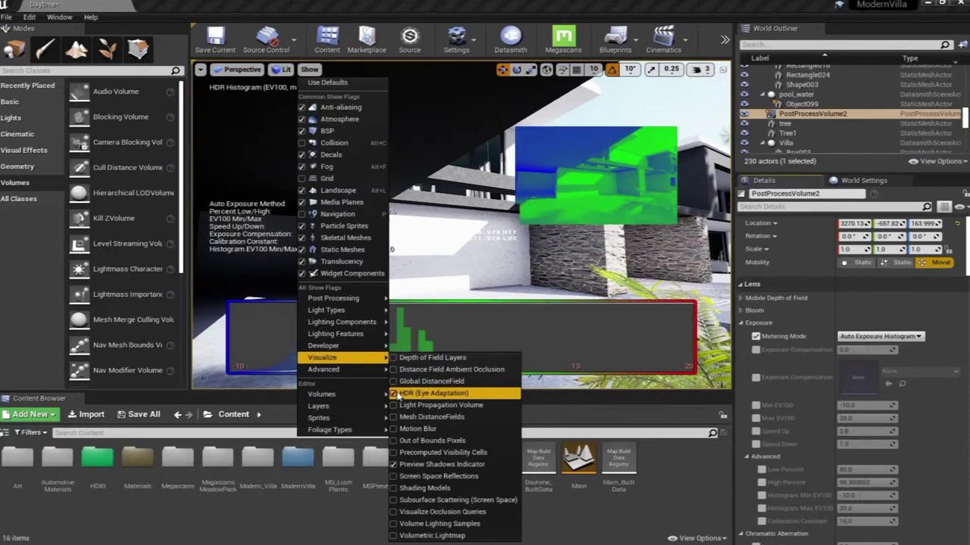
{"action": "right_click_drag", "start_coordinate": [482, 226], "coordinate": [461, 226]}
{"action": "key", "text": "w"}
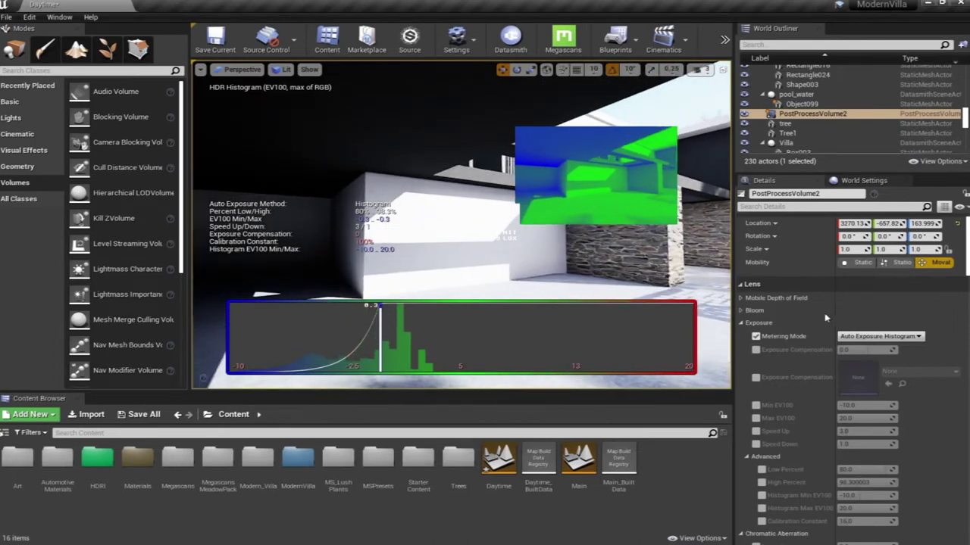
Step: Enable the Exposure Compensation, Min EV100, Max EV100, Speed Up and Speed Down overrides under Exposure
{"action": "scroll", "coordinate": [829, 299], "scroll_direction": "down", "scroll_amount": 4}
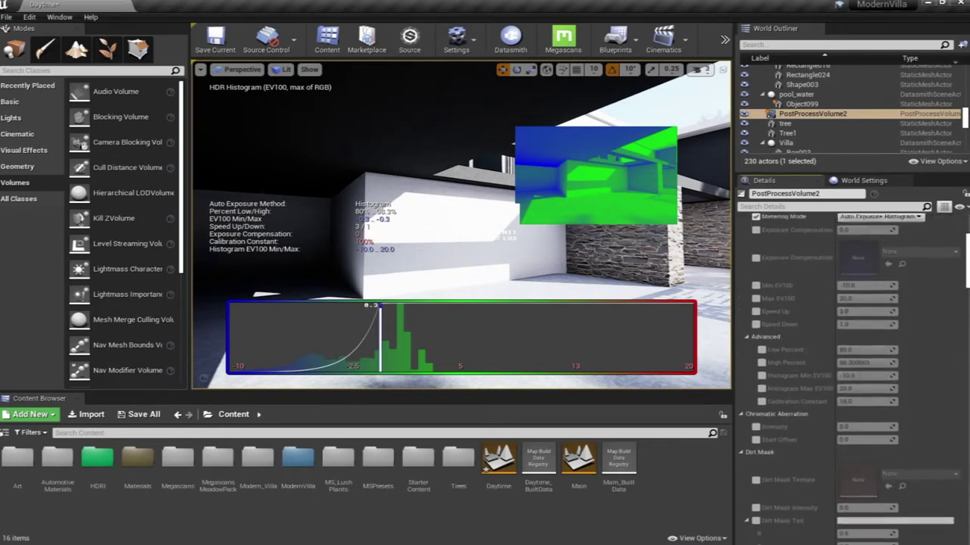
{"action": "scroll", "coordinate": [853, 379], "scroll_direction": "up", "scroll_amount": 1}
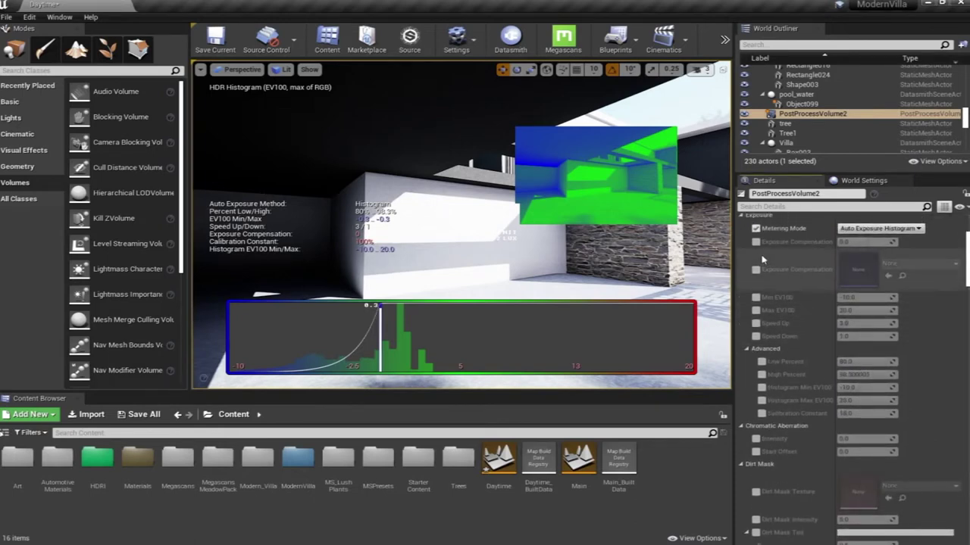
{"action": "left_click", "coordinate": [755, 241]}
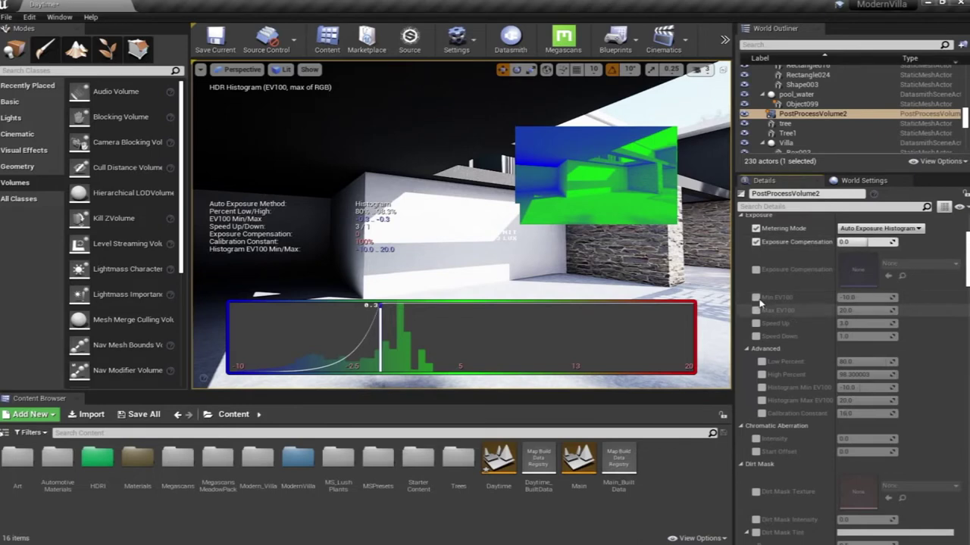
{"action": "left_click", "coordinate": [756, 297]}
{"action": "left_click", "coordinate": [755, 310]}
{"action": "left_click", "coordinate": [755, 323]}
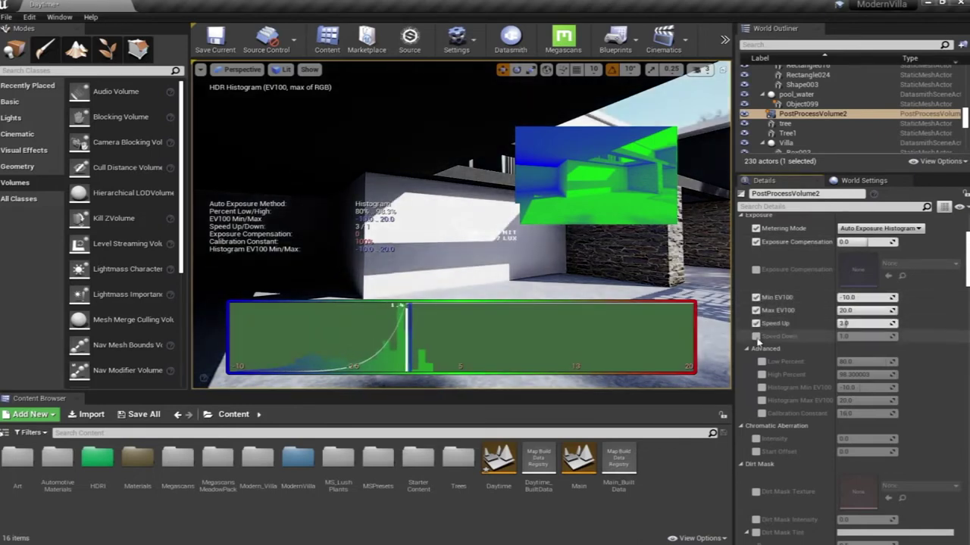
{"action": "left_click", "coordinate": [755, 336]}
Step: Enable the Low Percent, High Percent, Histogram Min EV100 and Histogram Max EV100 overrides among the advanced exposure settings
{"action": "left_click", "coordinate": [762, 361]}
{"action": "left_click", "coordinate": [761, 374]}
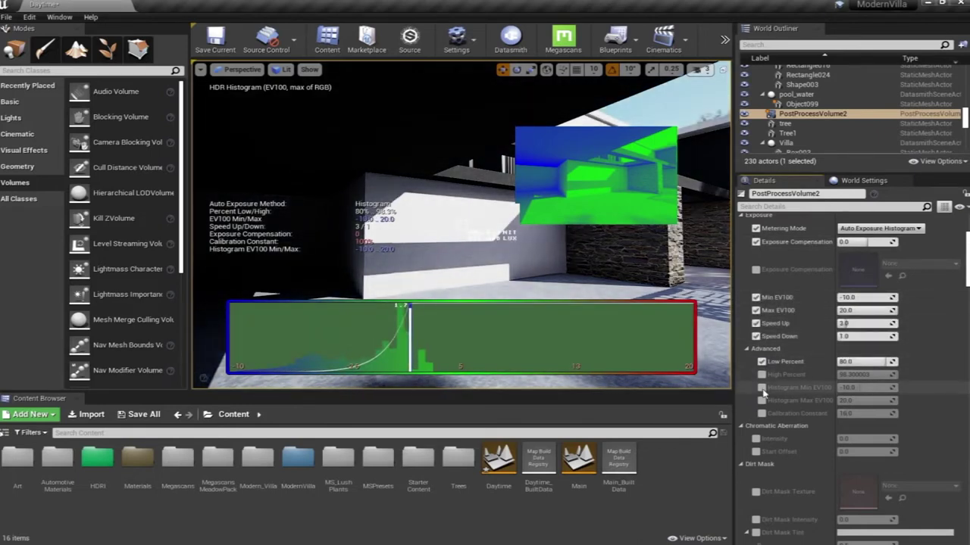
{"action": "left_click", "coordinate": [761, 387]}
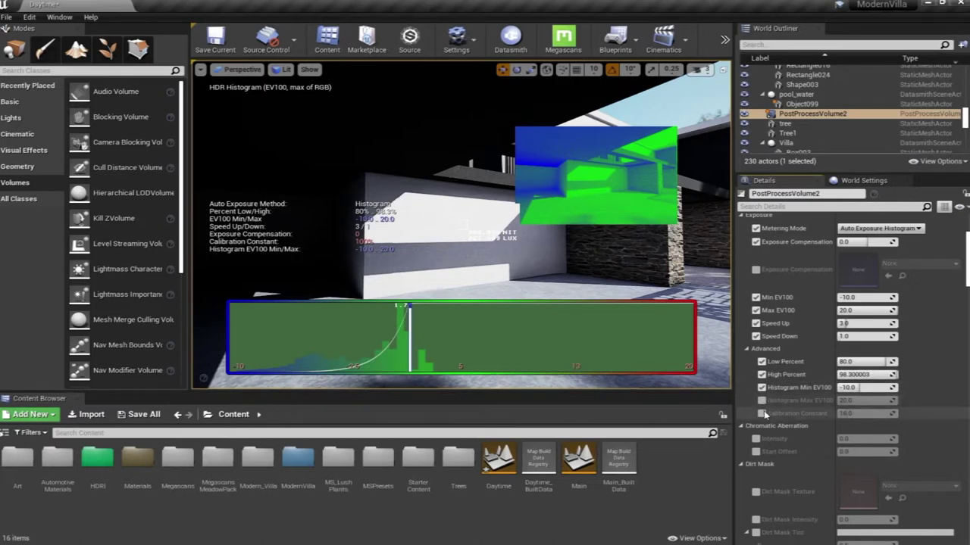
{"action": "left_click", "coordinate": [761, 400]}
{"action": "left_click", "coordinate": [761, 413]}
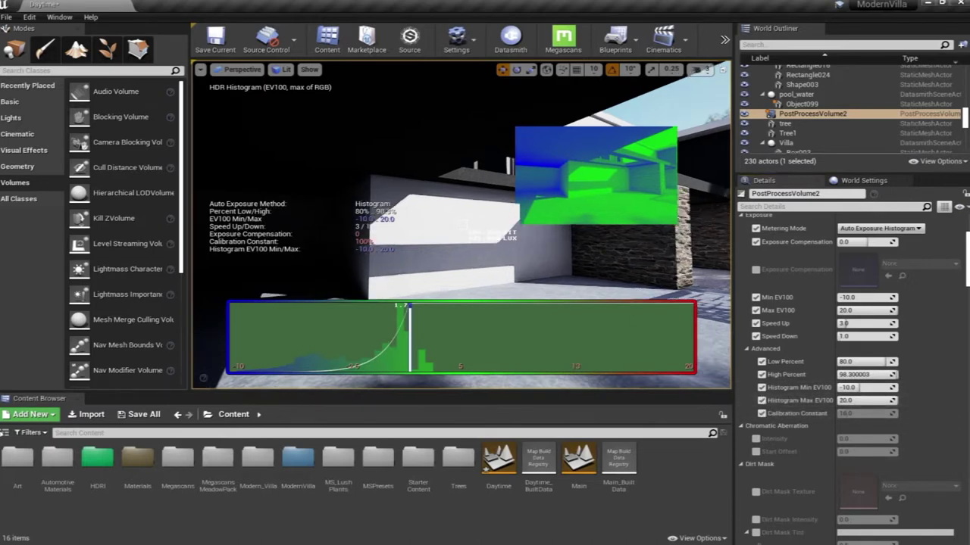
Step: Examine the HDR histogram while viewing the sunlit wall and stone pillars from slightly different angles
{"action": "right_click_drag", "start_coordinate": [461, 225], "coordinate": [435, 225]}
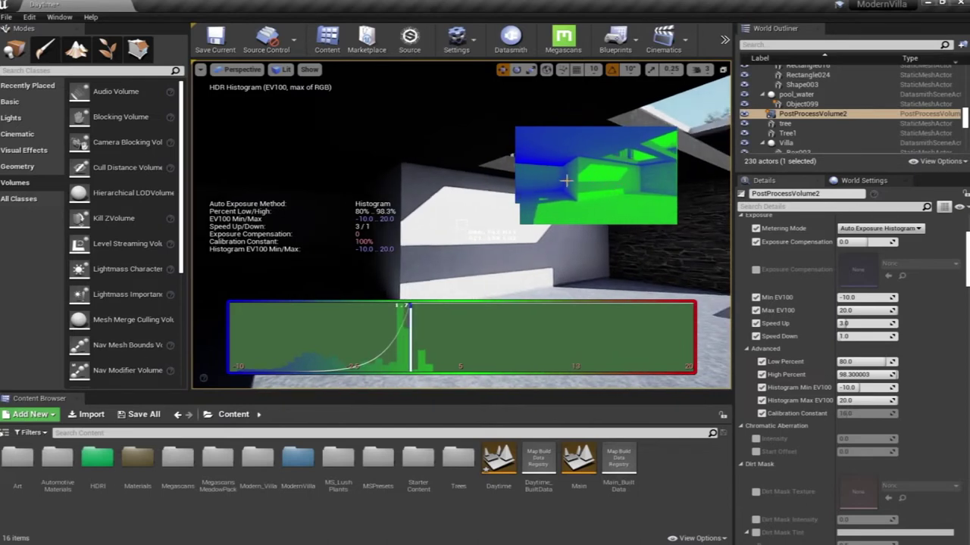
{"action": "right_click_drag", "start_coordinate": [461, 225], "coordinate": [477, 219]}
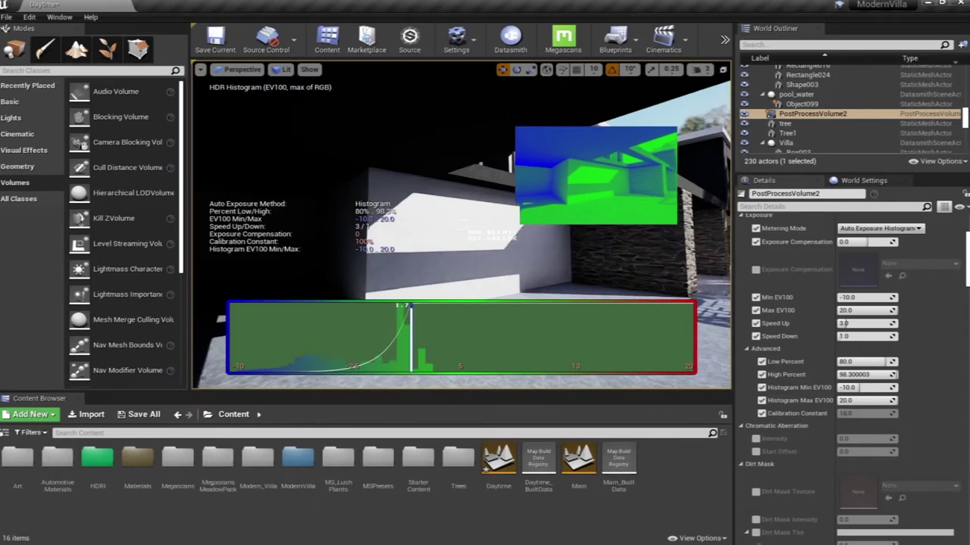
{"action": "mouse_move", "coordinate": [460, 225]}
{"action": "right_mouse_down"}
{"action": "mouse_move", "coordinate": [462, 203]}
{"action": "mouse_move", "coordinate": [462, 214]}
{"action": "right_mouse_up"}
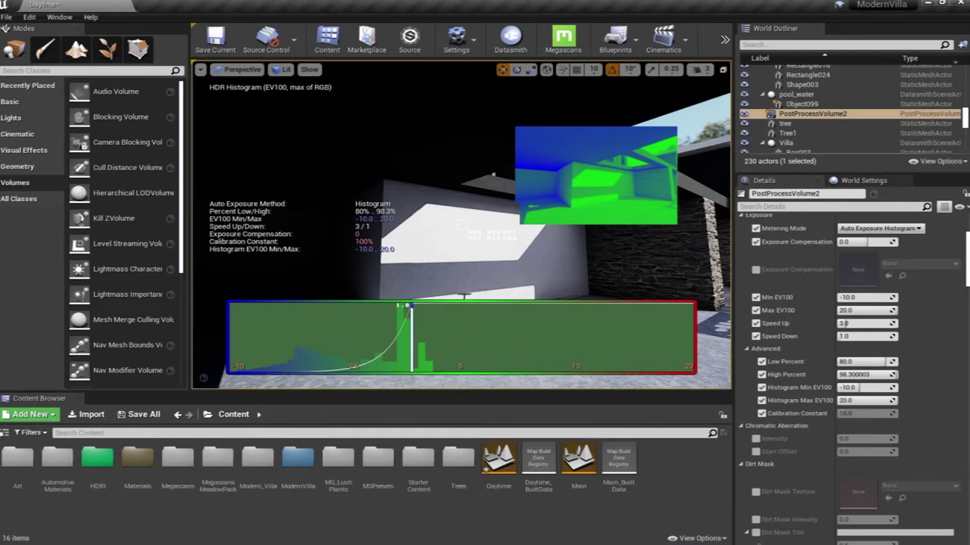
{"action": "mouse_move", "coordinate": [461, 225]}
{"action": "right_mouse_down"}
{"action": "mouse_move", "coordinate": [476, 228]}
{"action": "mouse_move", "coordinate": [463, 225]}
{"action": "right_mouse_up"}
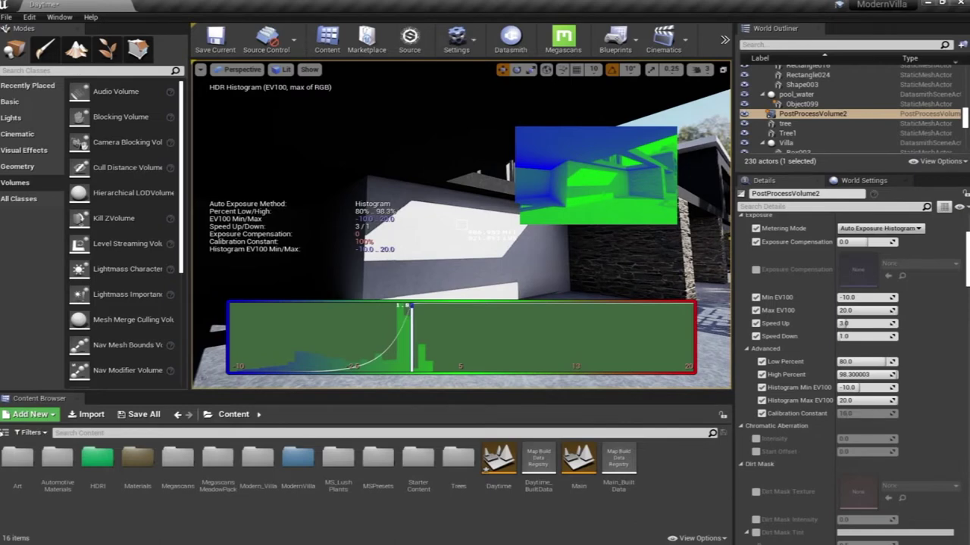
{"action": "right_click", "coordinate": [459, 267]}
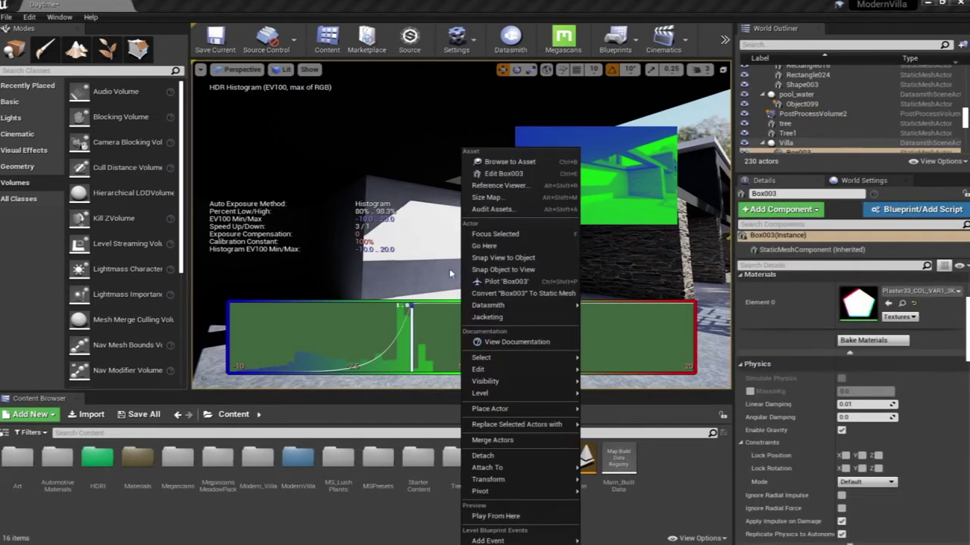
{"action": "left_click", "coordinate": [332, 285]}
Step: Examine how the histogram and exposure adapt inside the dark covered room and back towards the sunlit wall
{"action": "mouse_move", "coordinate": [461, 225]}
{"action": "right_mouse_down"}
{"action": "mouse_move", "coordinate": [453, 225]}
{"action": "mouse_move", "coordinate": [606, 226]}
{"action": "mouse_move", "coordinate": [470, 229]}
{"action": "mouse_move", "coordinate": [487, 250]}
{"action": "mouse_move", "coordinate": [443, 225]}
{"action": "mouse_move", "coordinate": [295, 225]}
{"action": "mouse_move", "coordinate": [476, 225]}
{"action": "mouse_move", "coordinate": [438, 225]}
{"action": "mouse_move", "coordinate": [452, 225]}
{"action": "right_mouse_up"}
{"action": "key", "text": "w"}
{"action": "key", "text": "w"}
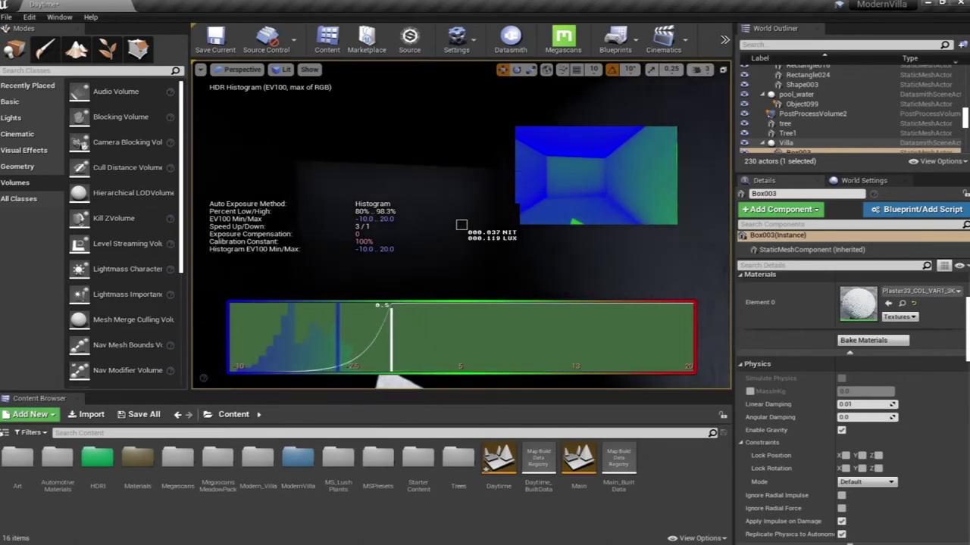
{"action": "right_click_drag", "start_coordinate": [611, 256], "coordinate": [609, 256]}
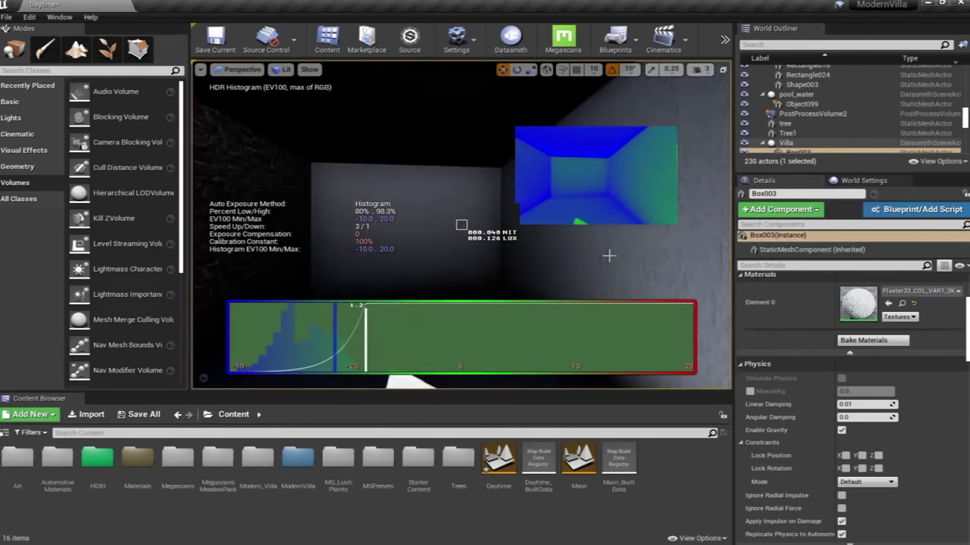
{"action": "right_click_drag", "start_coordinate": [530, 263], "coordinate": [516, 263]}
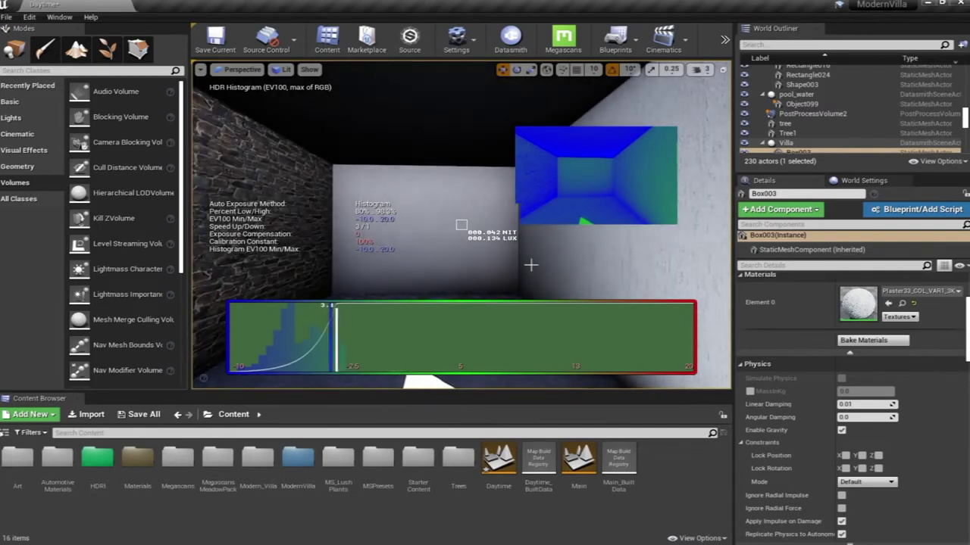
{"action": "right_click_drag", "start_coordinate": [530, 264], "coordinate": [723, 274]}
{"action": "right_click_drag", "start_coordinate": [610, 272], "coordinate": [629, 225]}
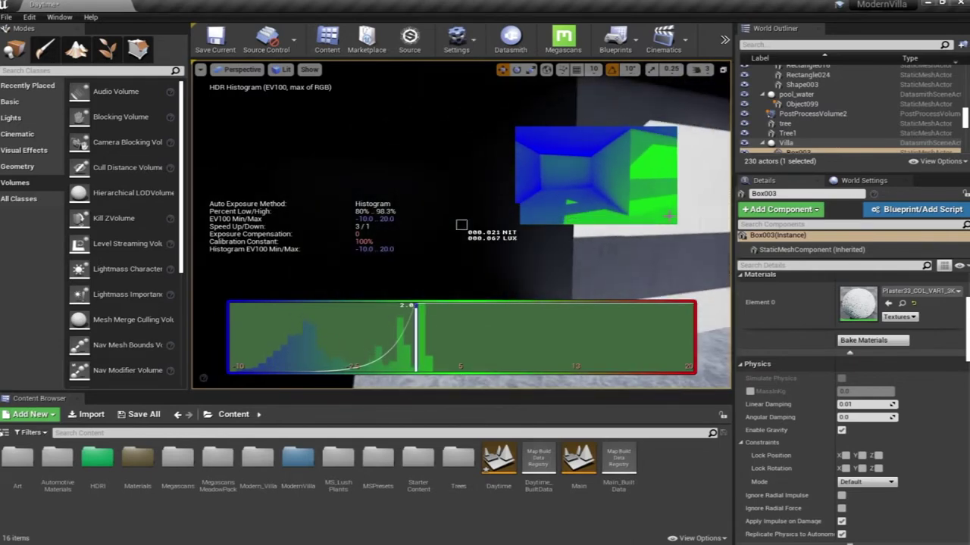
Step: Reselect PostProcessVolume2 and set its Min EV100 to -5
{"action": "left_click", "coordinate": [812, 114]}
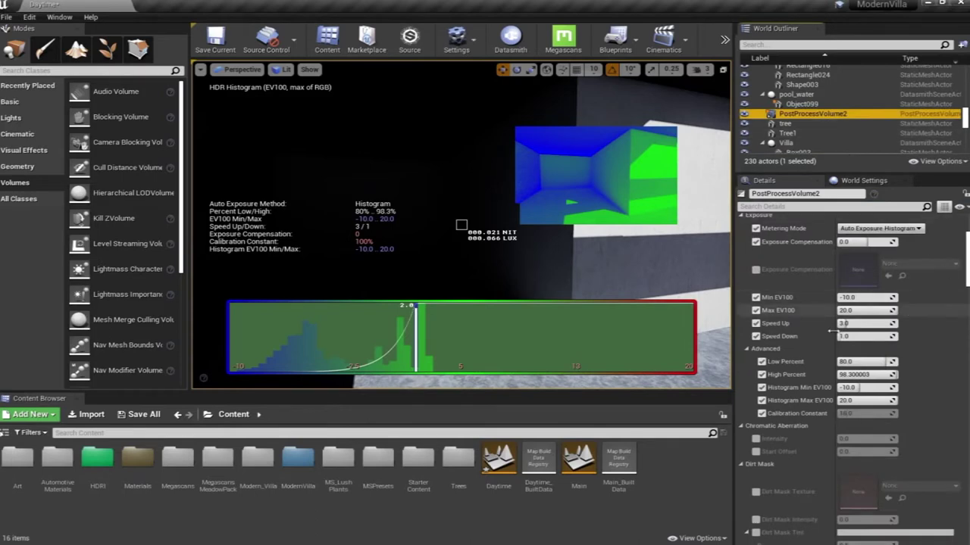
{"action": "right_click_drag", "start_coordinate": [678, 250], "coordinate": [684, 250]}
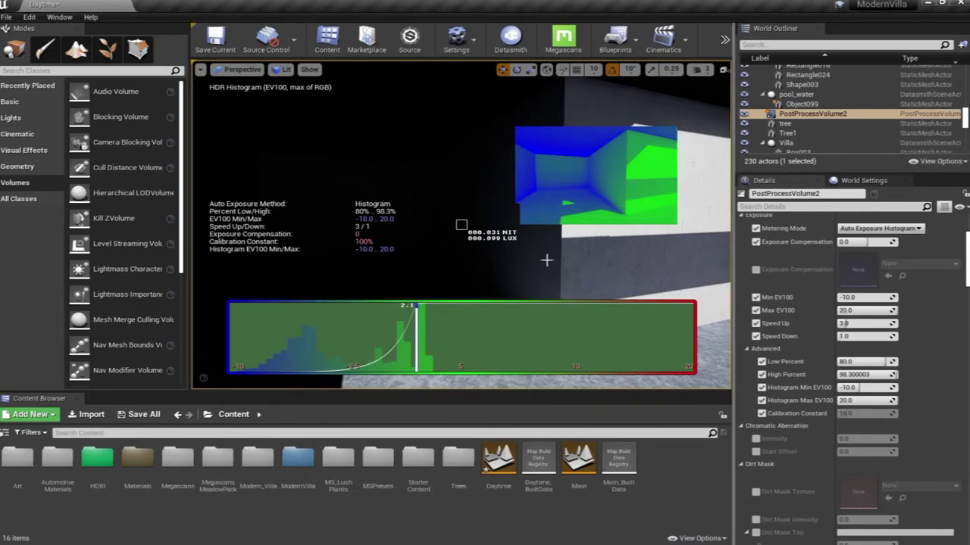
{"action": "right_click_drag", "start_coordinate": [461, 225], "coordinate": [486, 222]}
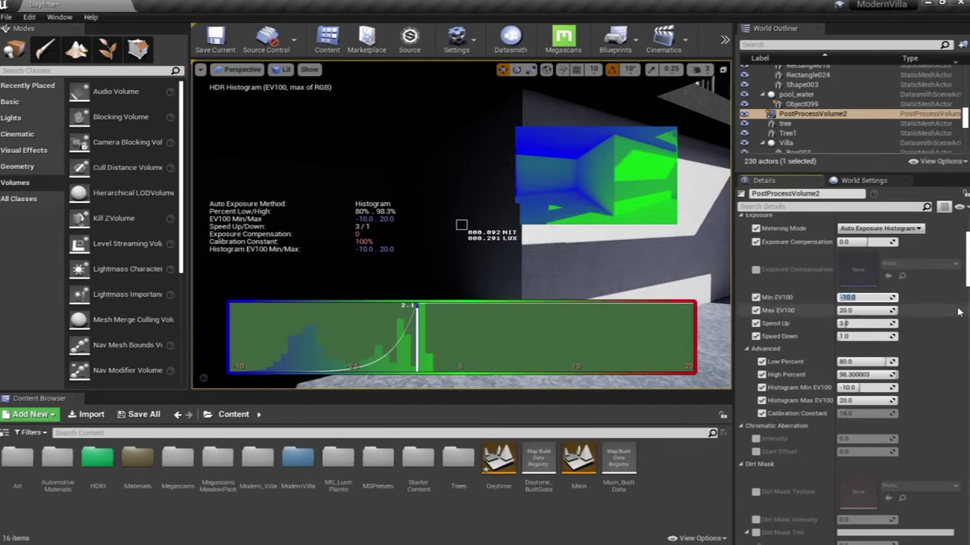
{"action": "type", "text": "5"}
{"action": "key", "text": "Return"}
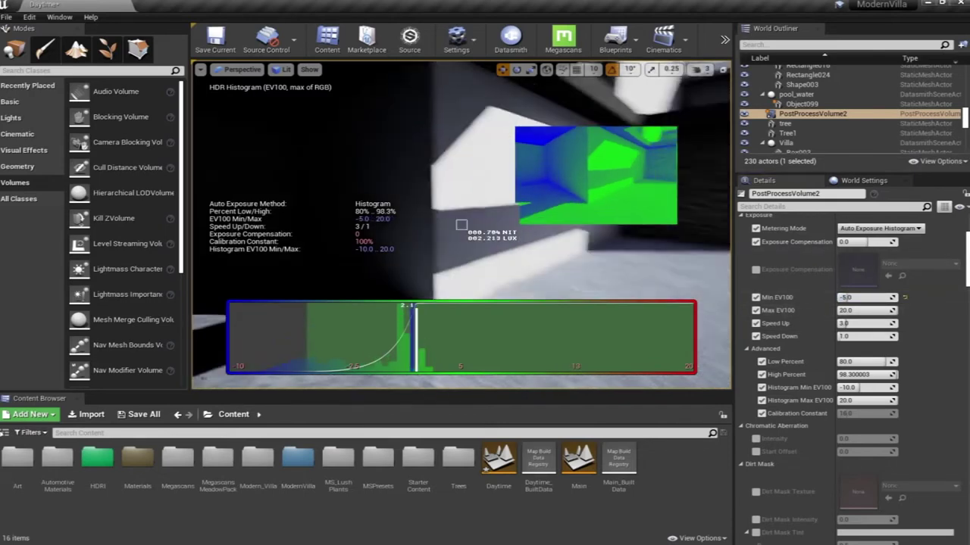
Step: Try Max EV100 values of -10 and -5, and set it to -1
{"action": "mouse_move", "coordinate": [294, 173]}
{"action": "right_mouse_down"}
{"action": "mouse_move", "coordinate": [235, 173]}
{"action": "mouse_move", "coordinate": [294, 173]}
{"action": "right_mouse_up"}
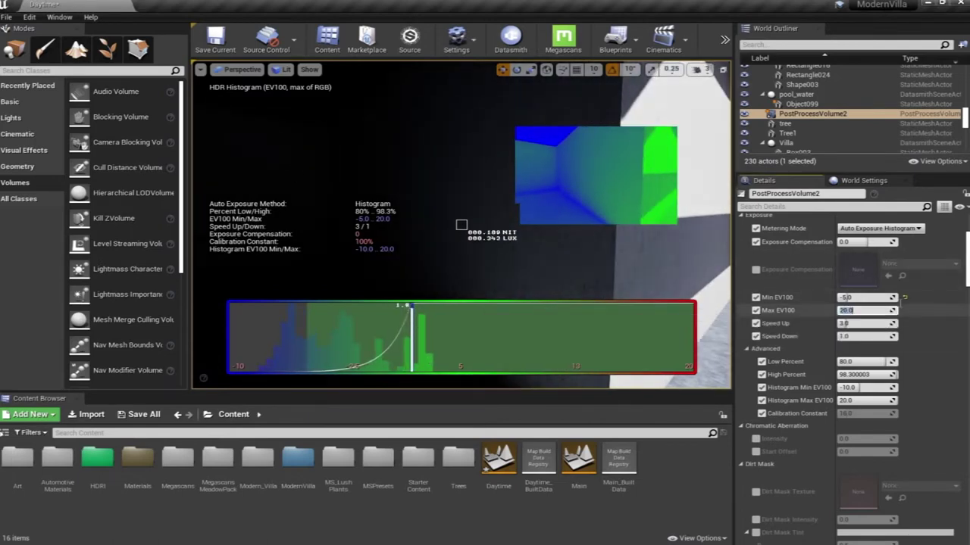
{"action": "key", "text": "Return"}
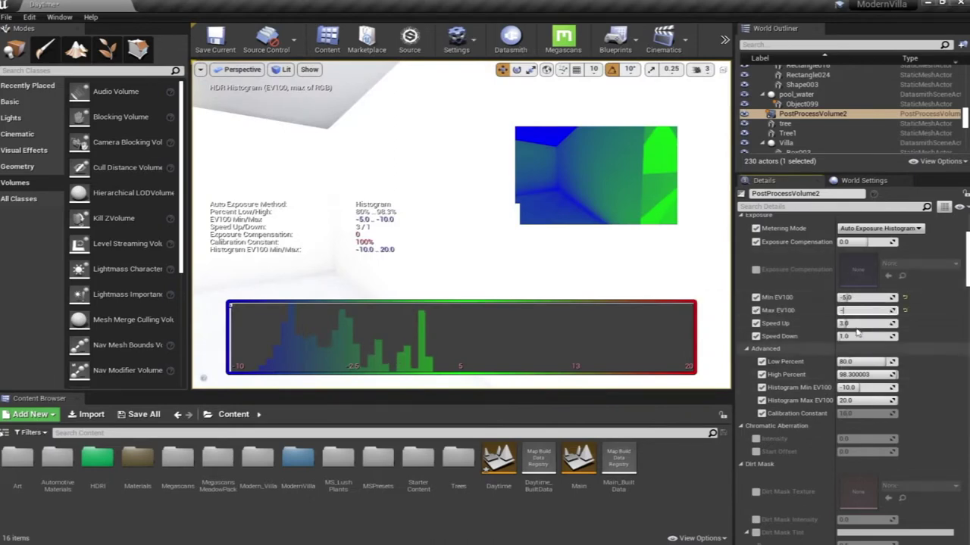
{"action": "type", "text": "5"}
{"action": "key", "text": "Return"}
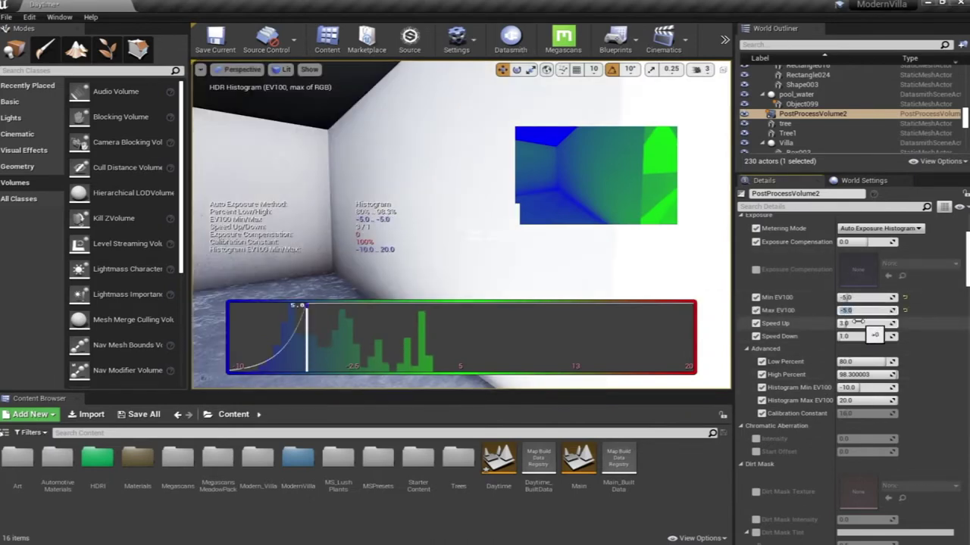
{"action": "key", "text": "Return"}
Step: Examine how the exposure adapts within the limited EV100 range between the dark room and the sunlit wall
{"action": "left_click_drag", "start_coordinate": [441, 159], "coordinate": [428, 176]}
{"action": "right_click_drag", "start_coordinate": [428, 175], "coordinate": [451, 177]}
{"action": "key", "text": "Left"}
{"action": "mouse_move", "coordinate": [461, 225]}
{"action": "right_mouse_down"}
{"action": "mouse_move", "coordinate": [470, 235]}
{"action": "mouse_move", "coordinate": [452, 218]}
{"action": "right_mouse_up"}
{"action": "key", "text": "Right"}
{"action": "right_click_drag", "start_coordinate": [462, 225], "coordinate": [484, 225]}
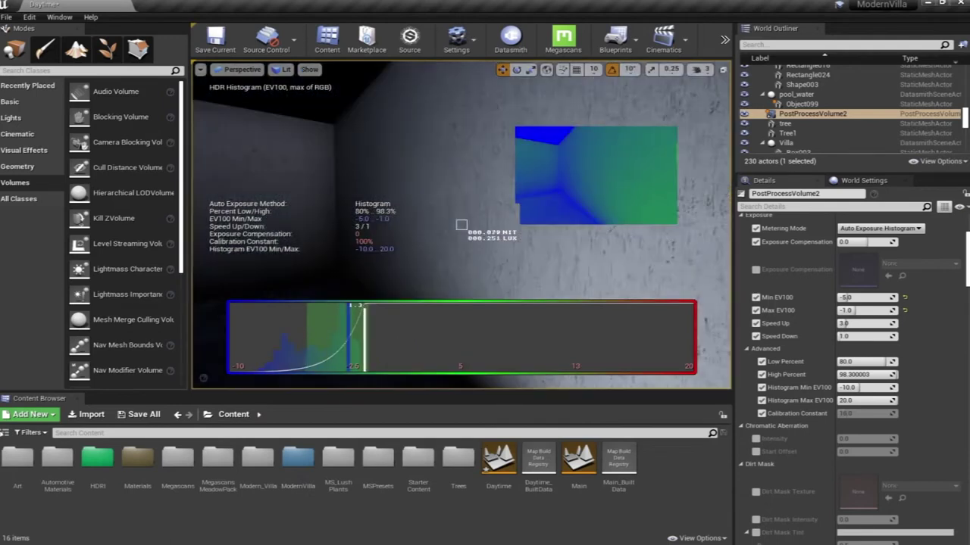
{"action": "key", "text": "Left"}
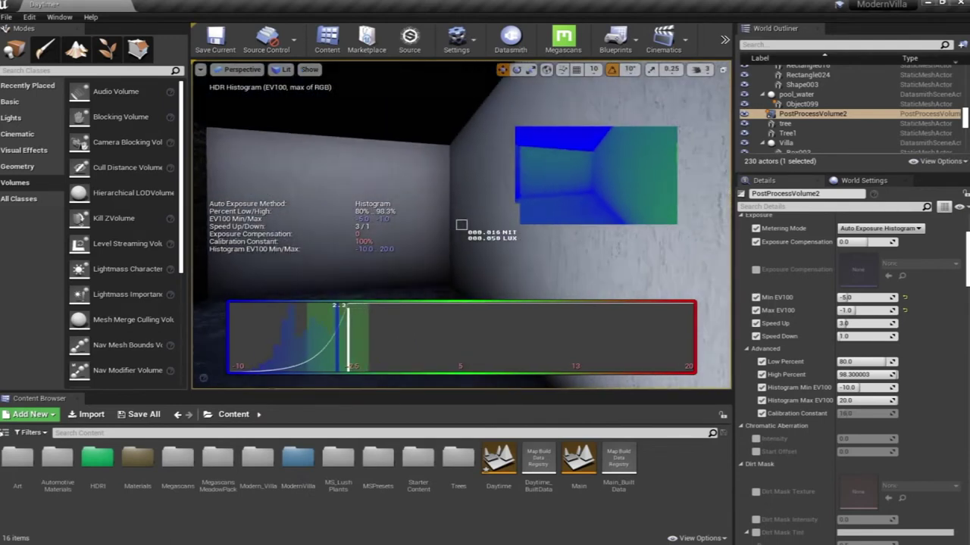
{"action": "key", "text": "Right"}
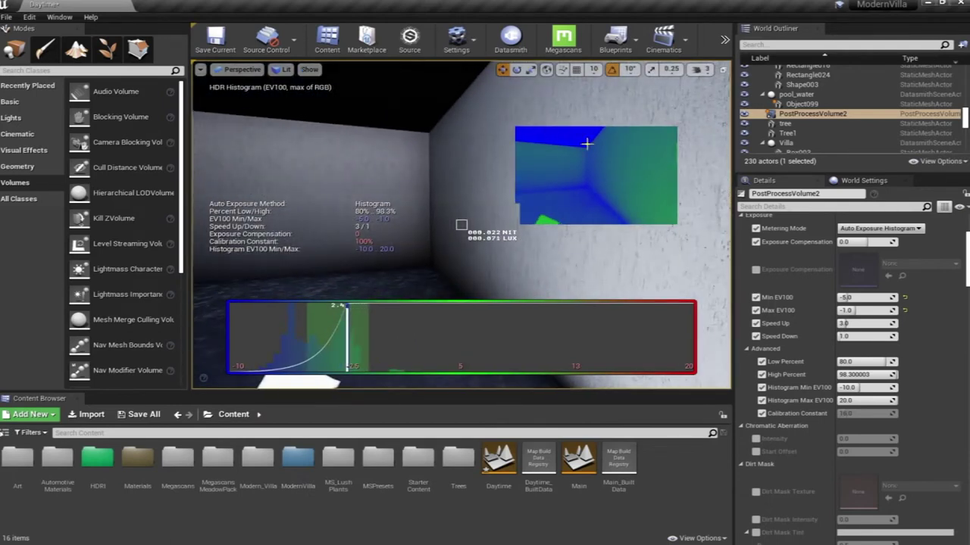
{"action": "key", "text": "Right"}
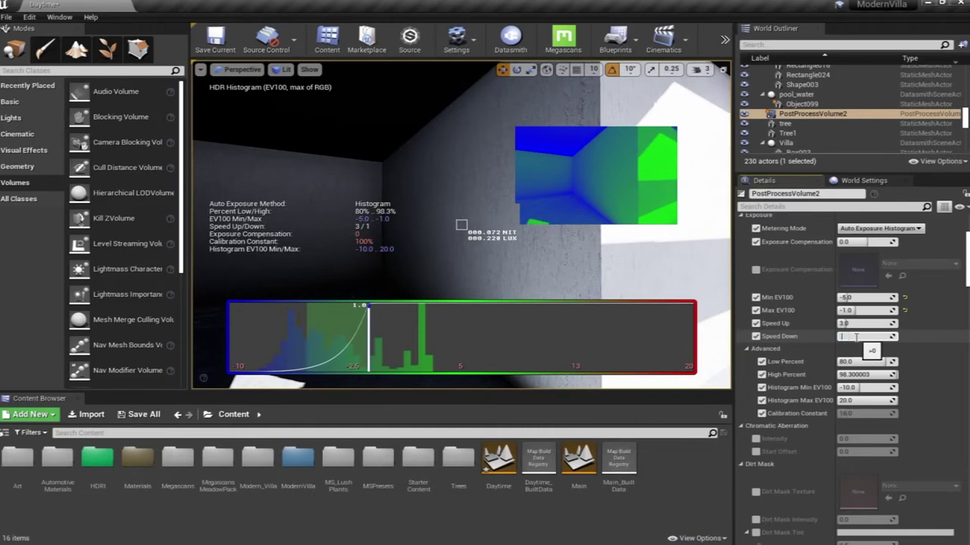
Step: Set Speed Down to 0.4 and check the adaptation speed when turning between the bright area and the dark room
{"action": "key", "text": "Return"}
{"action": "right_click_drag", "start_coordinate": [461, 225], "coordinate": [621, 225]}
{"action": "right_click_drag", "start_coordinate": [423, 253], "coordinate": [265, 253]}
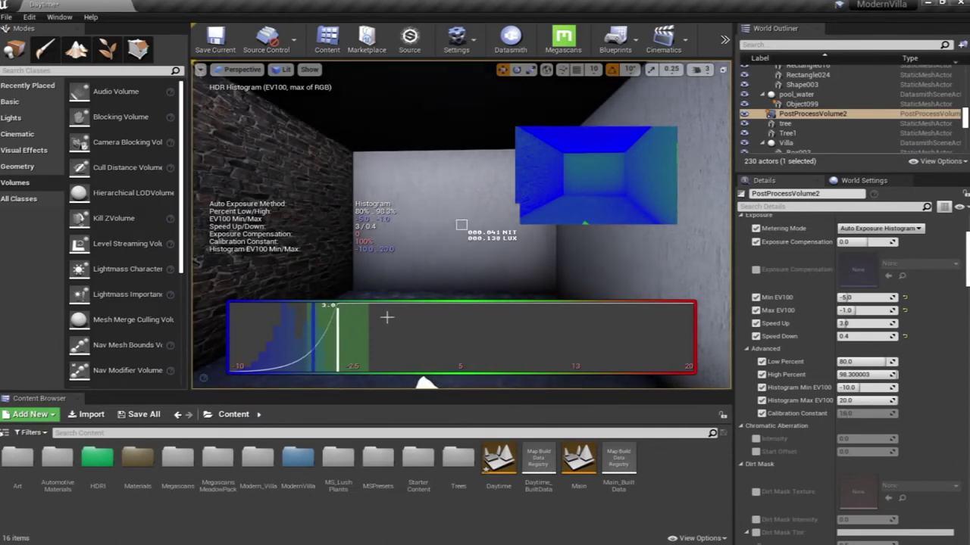
Step: Turn off the HDR (Eye Adaptation) visualization in the viewport
{"action": "right_click_drag", "start_coordinate": [469, 231], "coordinate": [577, 230]}
{"action": "right_click_drag", "start_coordinate": [432, 256], "coordinate": [450, 263]}
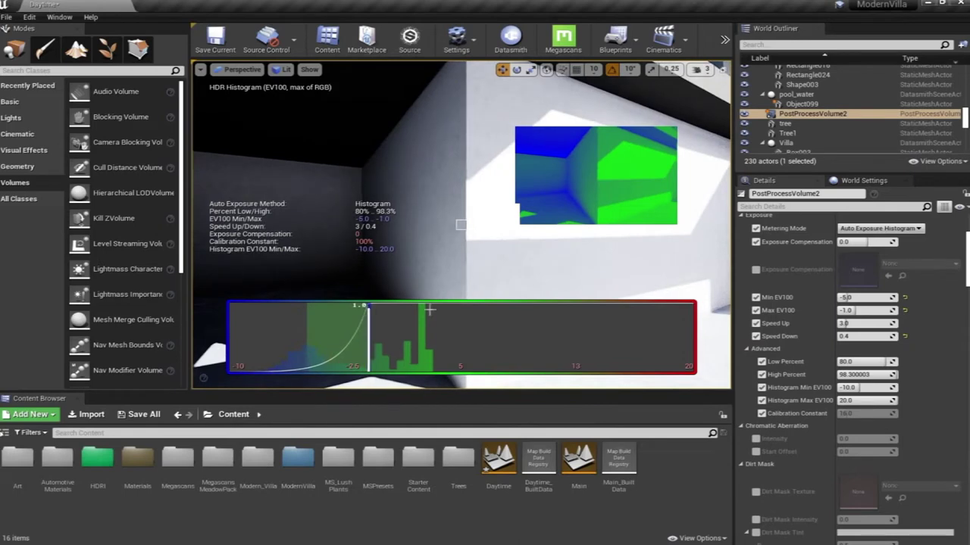
{"action": "left_click", "coordinate": [309, 69]}
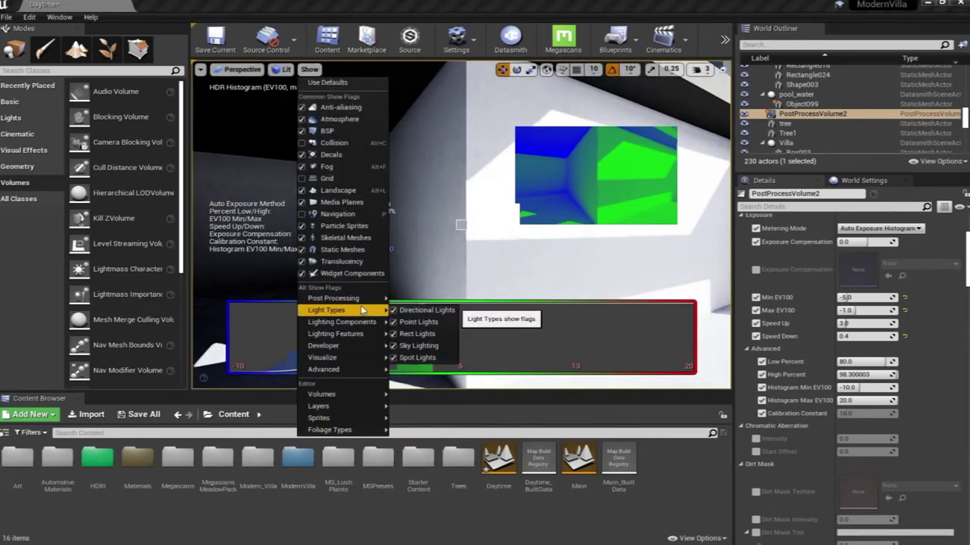
{"action": "mouse_move", "coordinate": [362, 359]}
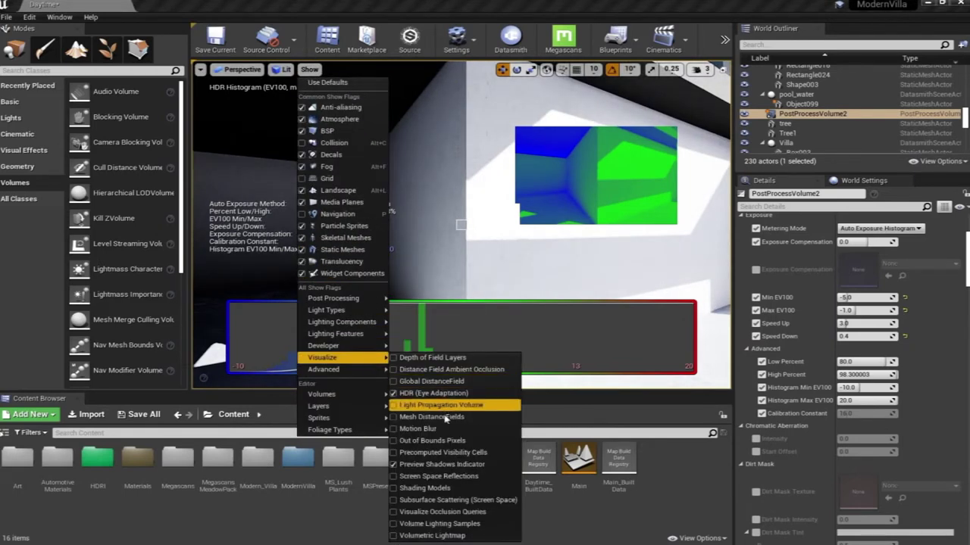
{"action": "left_click", "coordinate": [401, 393]}
{"action": "right_click_drag", "start_coordinate": [448, 280], "coordinate": [478, 274]}
{"action": "right_click_drag", "start_coordinate": [417, 220], "coordinate": [399, 219]}
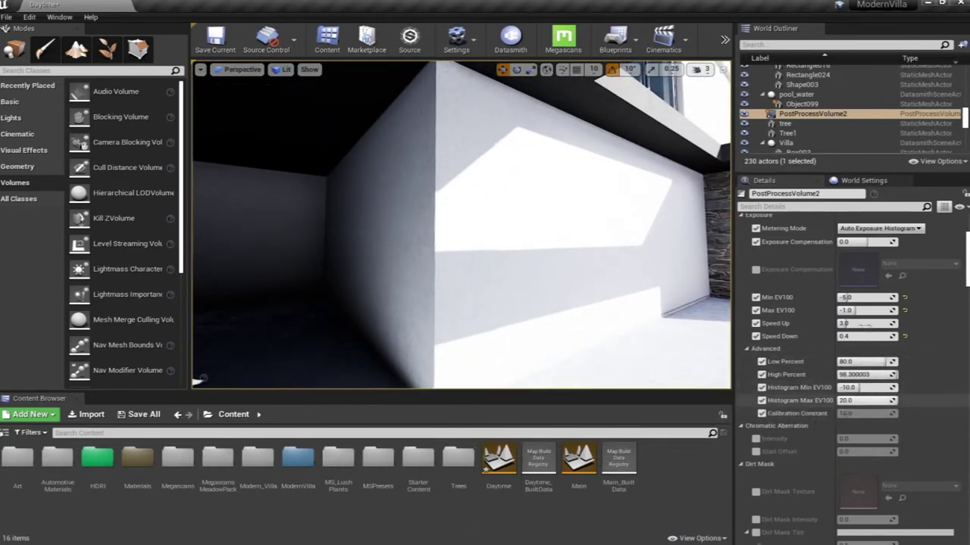
Step: Lock the auto exposure range by setting both Min EV100 and Max EV100 to 1, and check the sunlit wall and dark room
{"action": "left_click", "coordinate": [862, 298]}
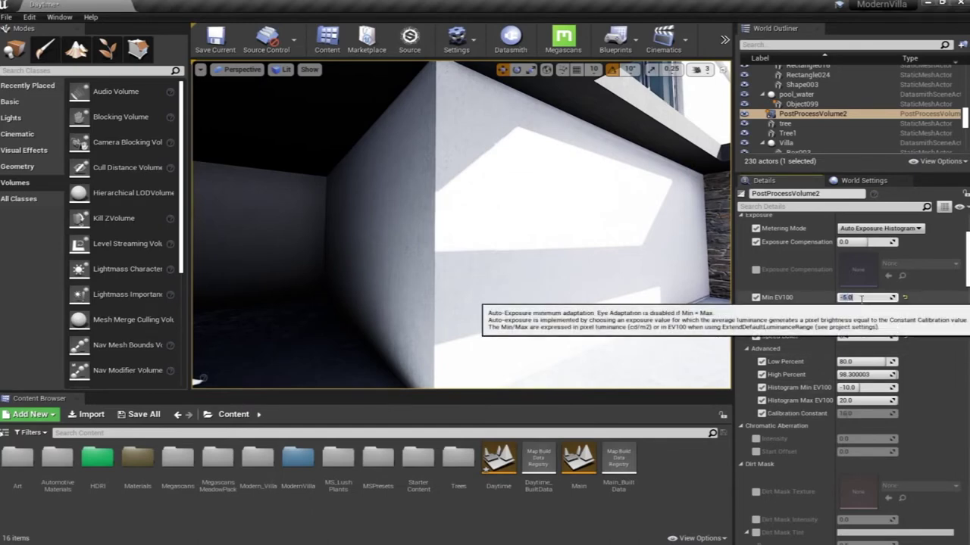
{"action": "key", "text": "Return"}
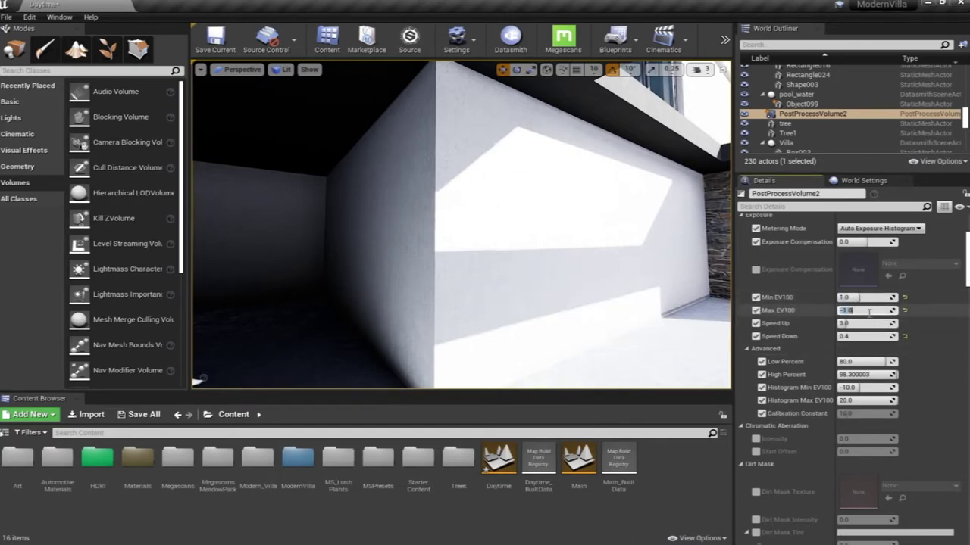
{"action": "type", "text": "1"}
{"action": "key", "text": "Return"}
{"action": "left_click_drag", "start_coordinate": [586, 214], "coordinate": [575, 242]}
{"action": "right_click_drag", "start_coordinate": [576, 243], "coordinate": [659, 226]}
{"action": "mouse_move", "coordinate": [462, 227]}
{"action": "right_mouse_down"}
{"action": "mouse_move", "coordinate": [568, 231]}
{"action": "mouse_move", "coordinate": [364, 231]}
{"action": "mouse_move", "coordinate": [462, 227]}
{"action": "right_mouse_up"}
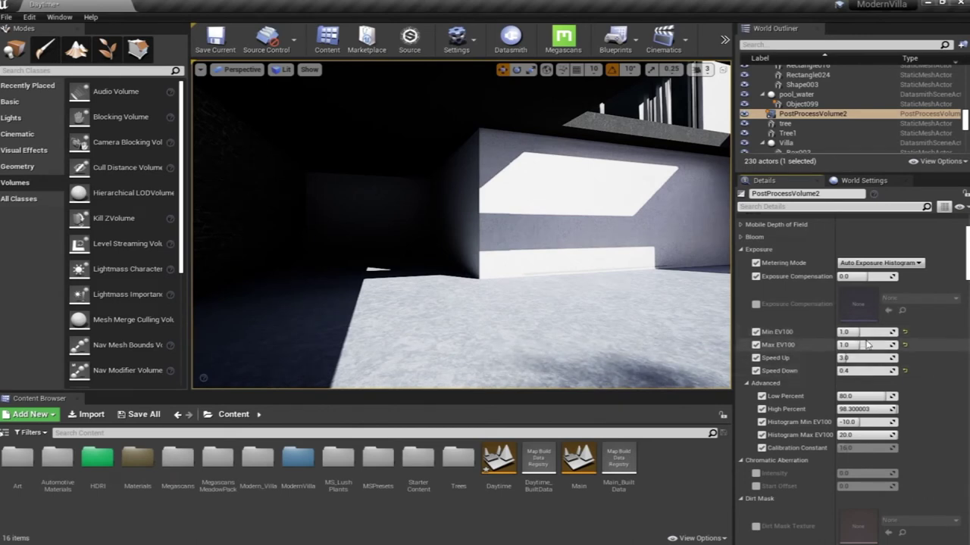
Step: Try Exposure Compensation values including 0.2, -0.5 and 1.5, and return it to 0
{"action": "left_click", "coordinate": [871, 276]}
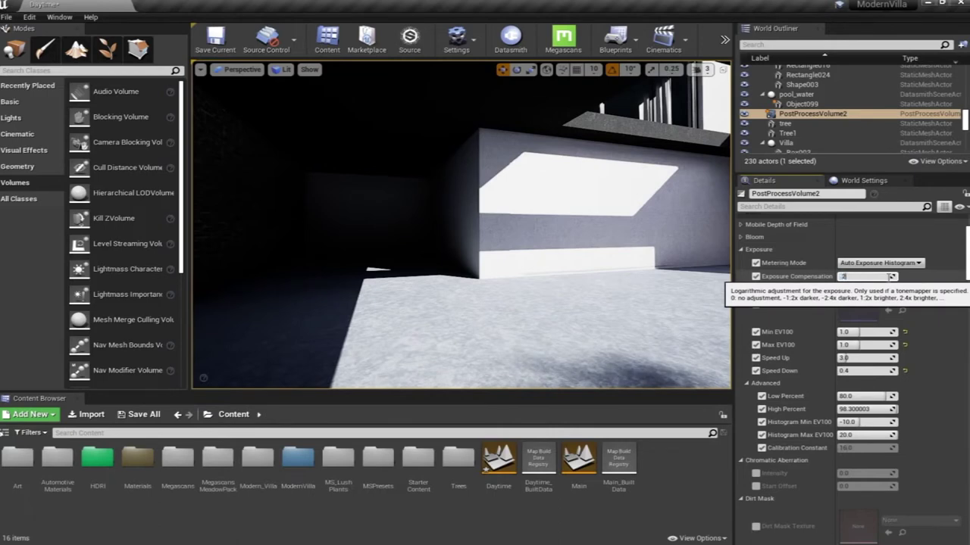
{"action": "key", "text": "Return"}
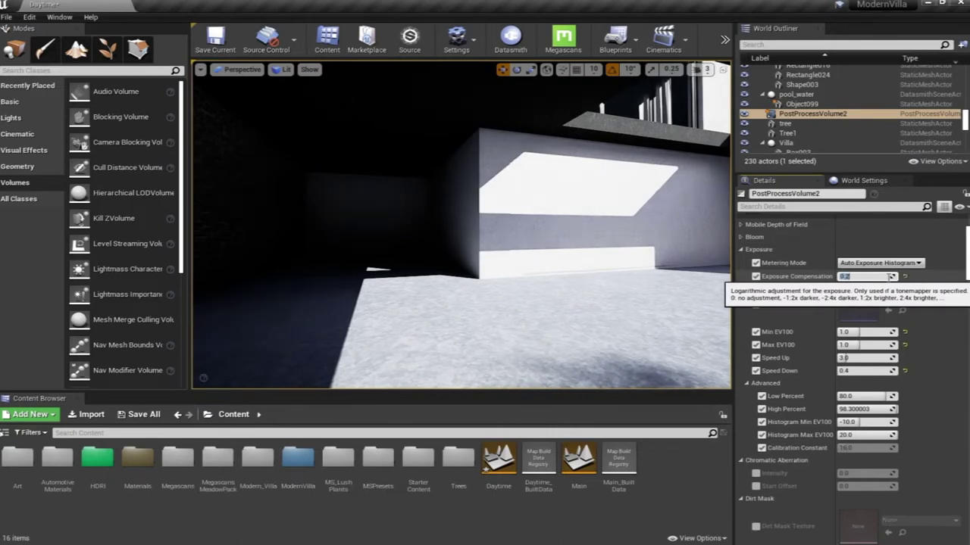
{"action": "key", "text": "Return"}
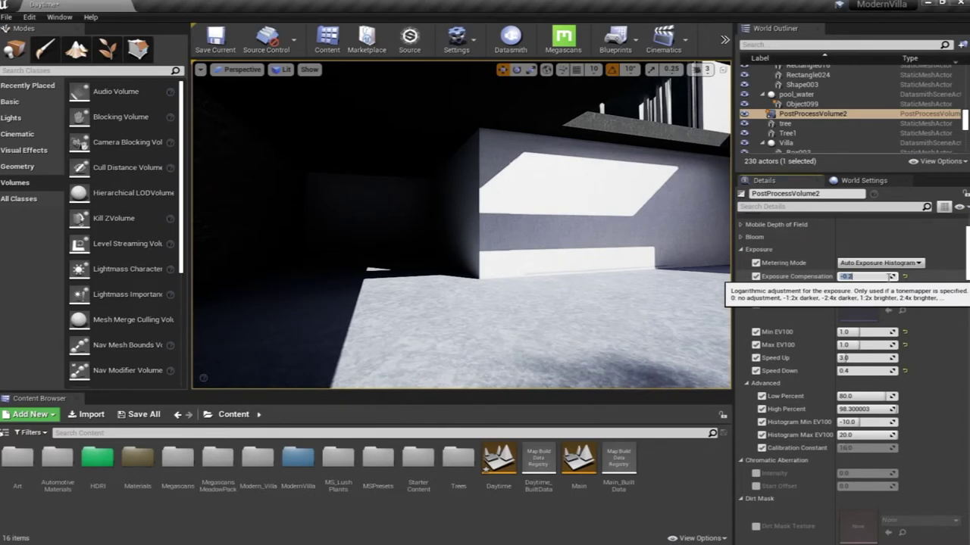
{"action": "key", "text": "Return"}
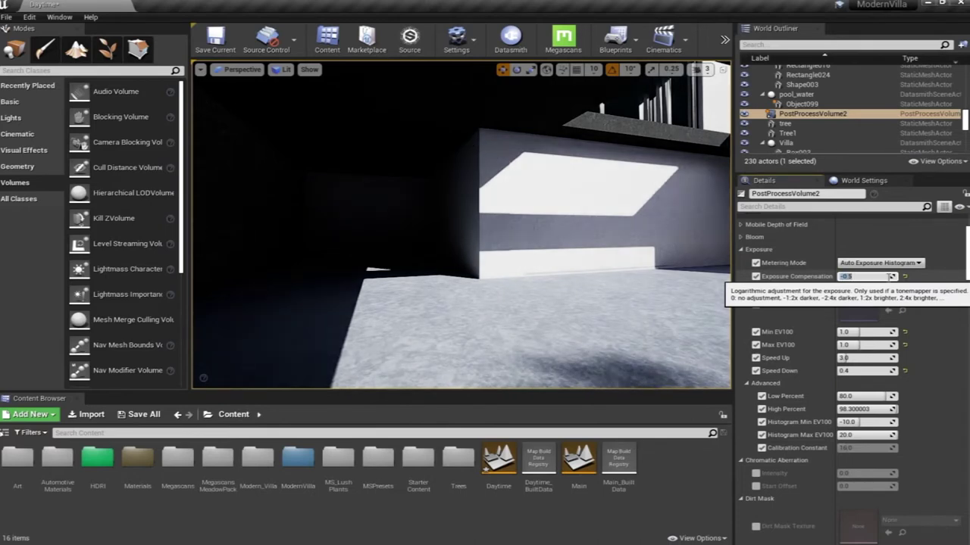
{"action": "type", "text": "1.5"}
{"action": "key", "text": "Return"}
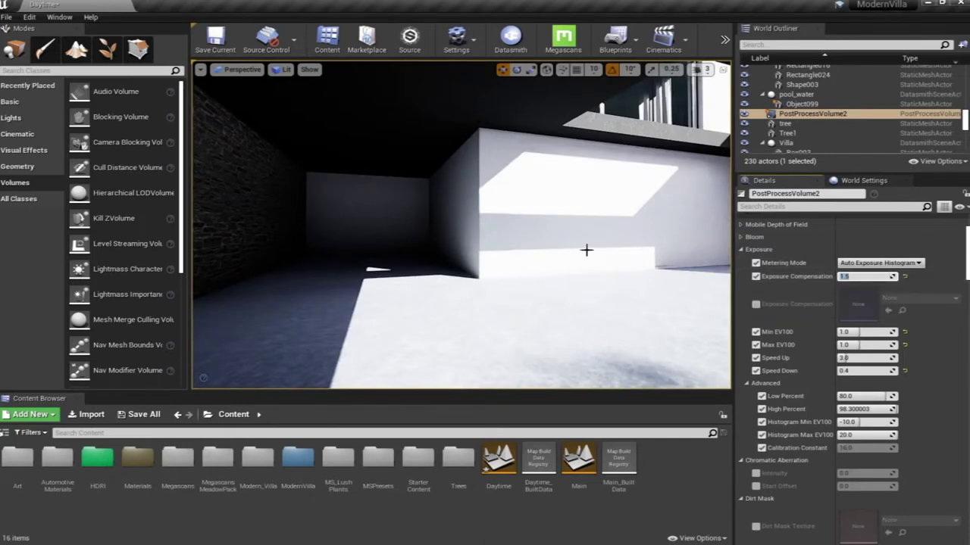
{"action": "mouse_move", "coordinate": [576, 250]}
{"action": "right_mouse_down"}
{"action": "mouse_move", "coordinate": [603, 246]}
{"action": "mouse_move", "coordinate": [614, 205]}
{"action": "mouse_move", "coordinate": [577, 207]}
{"action": "mouse_move", "coordinate": [589, 251]}
{"action": "right_mouse_up"}
{"action": "key", "text": "w"}
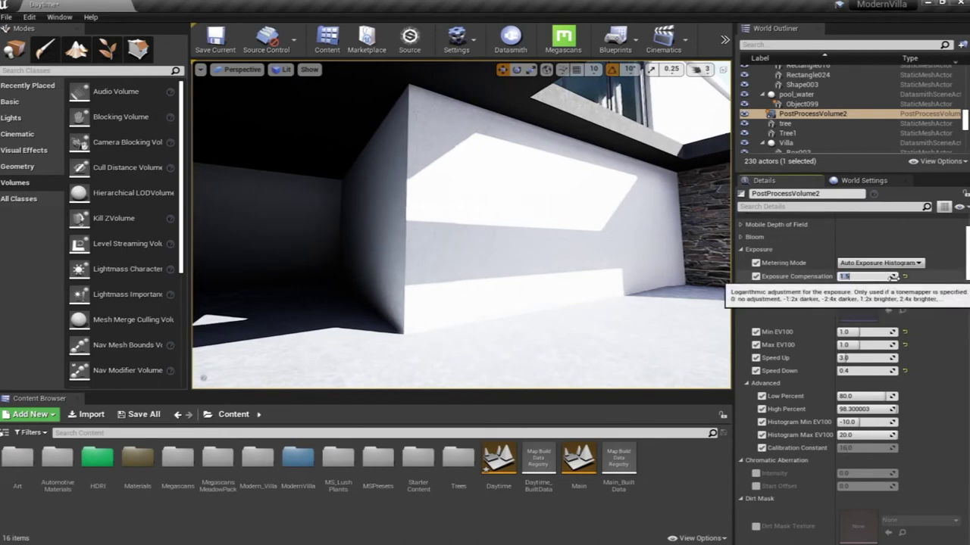
{"action": "type", "text": "0"}
{"action": "key", "text": "Return"}
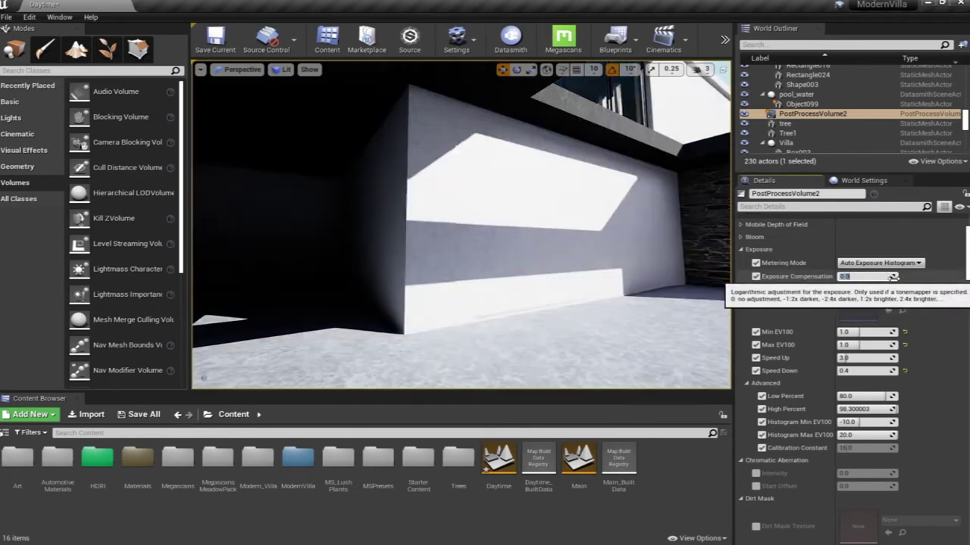
{"action": "mouse_move", "coordinate": [621, 168]}
{"action": "right_mouse_down"}
{"action": "mouse_move", "coordinate": [604, 167]}
{"action": "mouse_move", "coordinate": [637, 160]}
{"action": "right_mouse_up"}
{"action": "right_click_drag", "start_coordinate": [545, 221], "coordinate": [580, 195]}
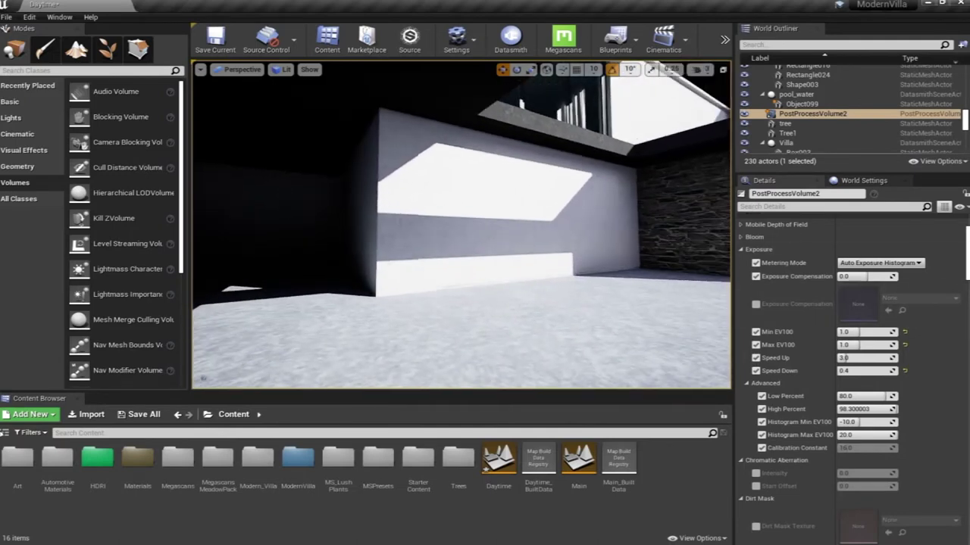
Step: Enable the Film overrides for Slope, Toe, Shoulder, Black clip and White clip
{"action": "scroll", "coordinate": [843, 357], "scroll_direction": "down", "scroll_amount": 6}
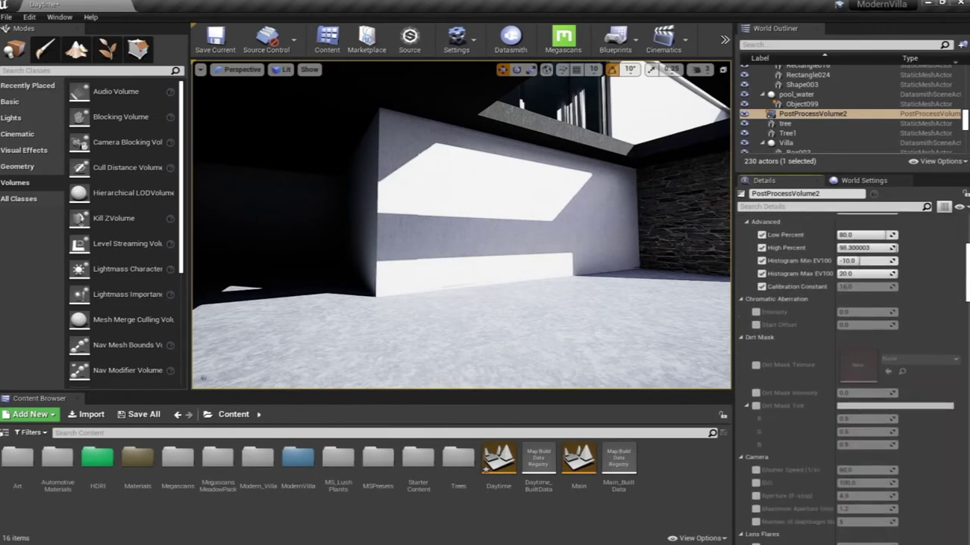
{"action": "scroll", "coordinate": [843, 358], "scroll_direction": "down", "scroll_amount": 10}
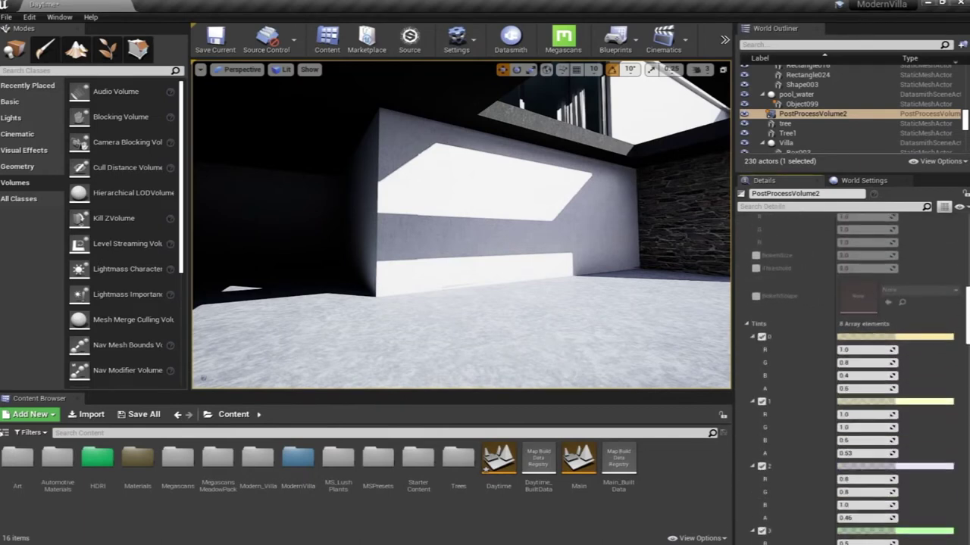
{"action": "scroll", "coordinate": [853, 379], "scroll_direction": "down", "scroll_amount": 5}
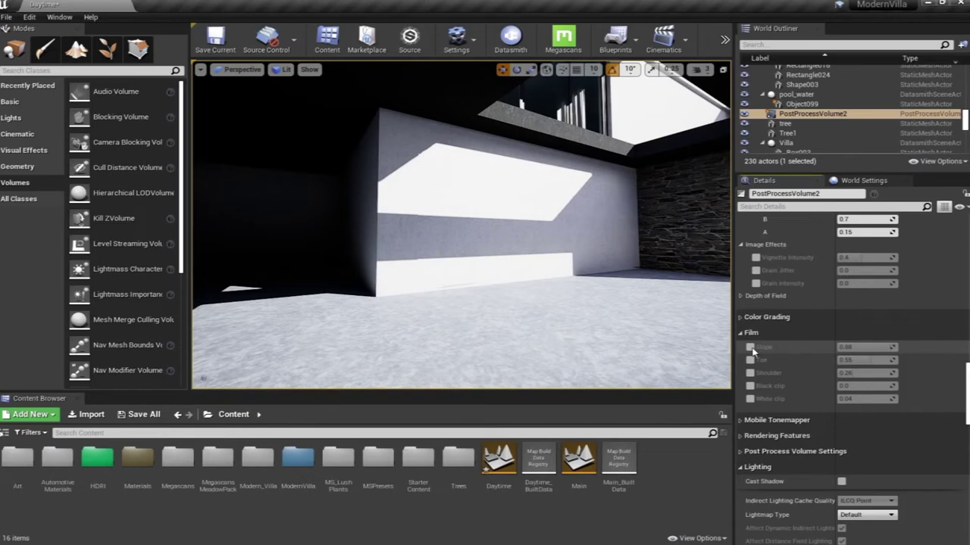
{"action": "left_click", "coordinate": [751, 347]}
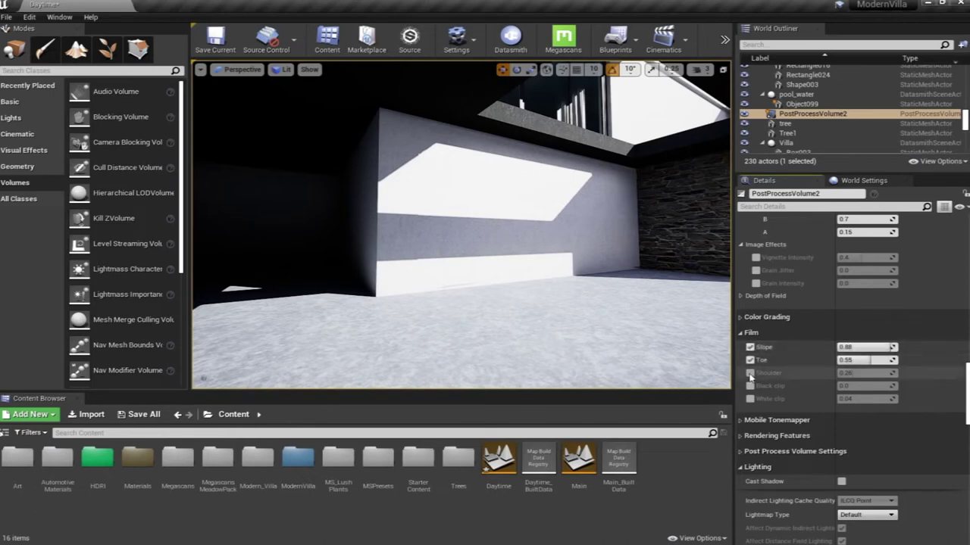
{"action": "left_click", "coordinate": [750, 374]}
{"action": "left_click", "coordinate": [750, 386]}
{"action": "left_click", "coordinate": [750, 400]}
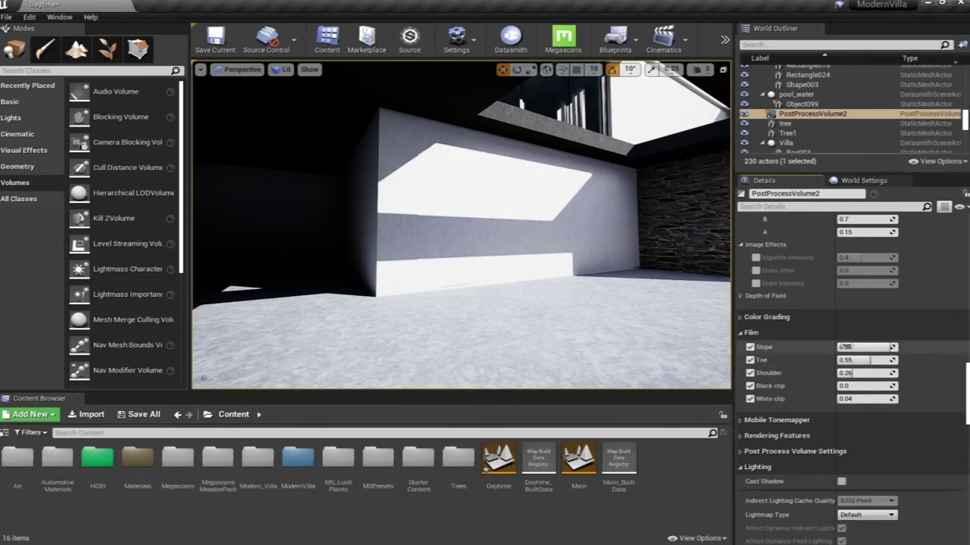
Step: Try film Slope values of about 0.38 and 0.14, and set it to 0.6
{"action": "right_click_drag", "start_coordinate": [576, 293], "coordinate": [565, 288]}
{"action": "left_click_drag", "start_coordinate": [879, 347], "coordinate": [863, 347]}
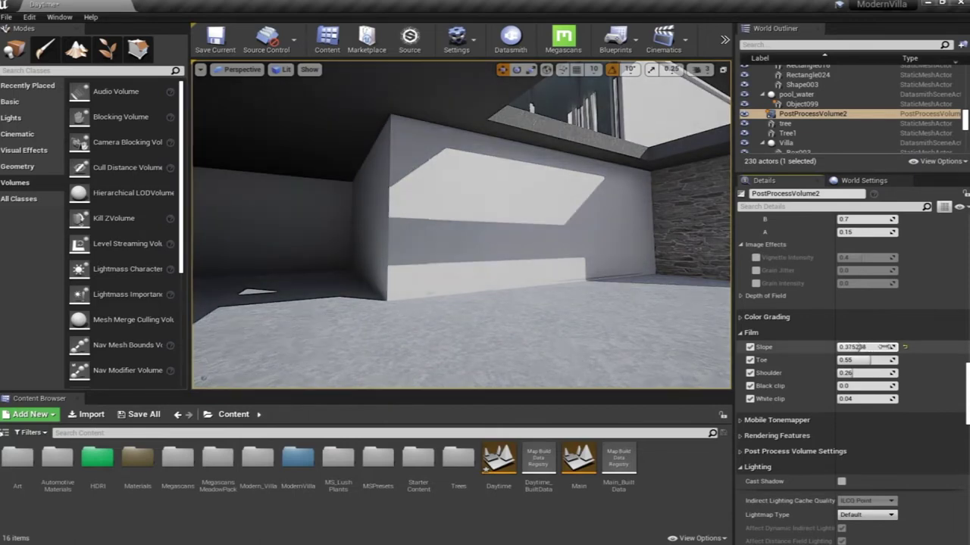
{"action": "right_click_drag", "start_coordinate": [526, 245], "coordinate": [539, 210]}
{"action": "left_click_drag", "start_coordinate": [860, 347], "coordinate": [859, 347]}
{"action": "mouse_move", "coordinate": [499, 283]}
{"action": "right_mouse_down"}
{"action": "mouse_move", "coordinate": [501, 297]}
{"action": "mouse_move", "coordinate": [488, 297]}
{"action": "right_mouse_up"}
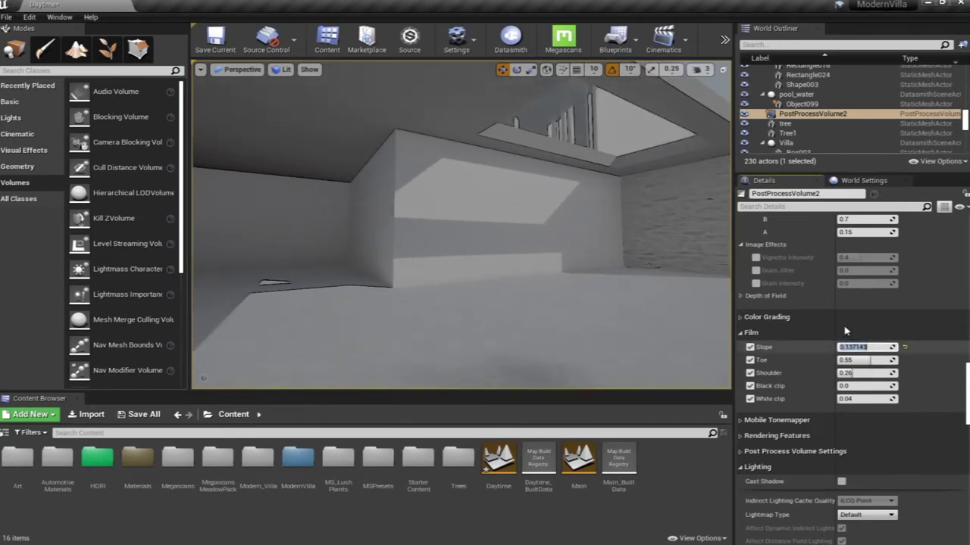
{"action": "type", "text": "0.6"}
{"action": "key", "text": "Return"}
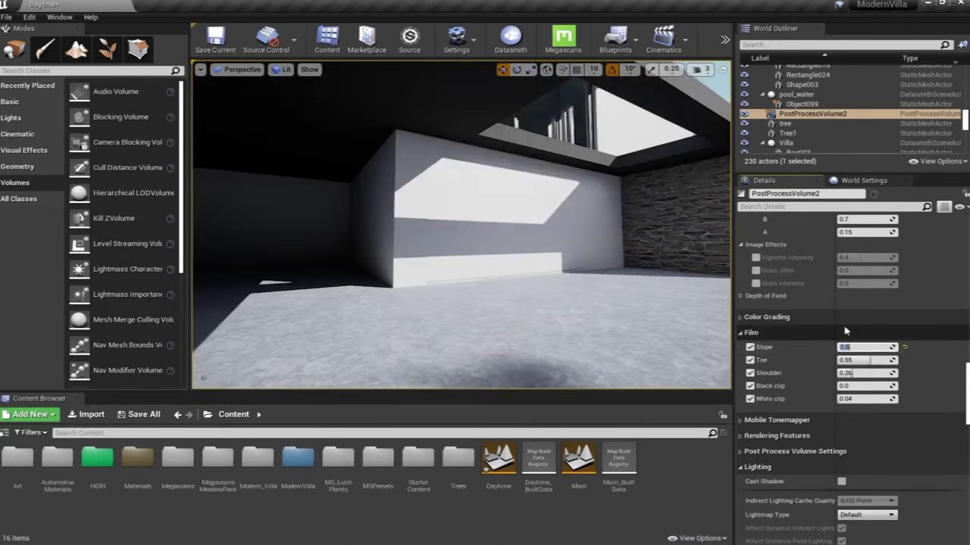
Step: Set the film Toe to 0.2 and compare the dark room with the sunlit wall
{"action": "right_click_drag", "start_coordinate": [575, 250], "coordinate": [467, 279]}
{"action": "key", "text": "w"}
{"action": "left_click", "coordinate": [876, 360]}
{"action": "type", "text": "0.2"}
{"action": "key", "text": "Return"}
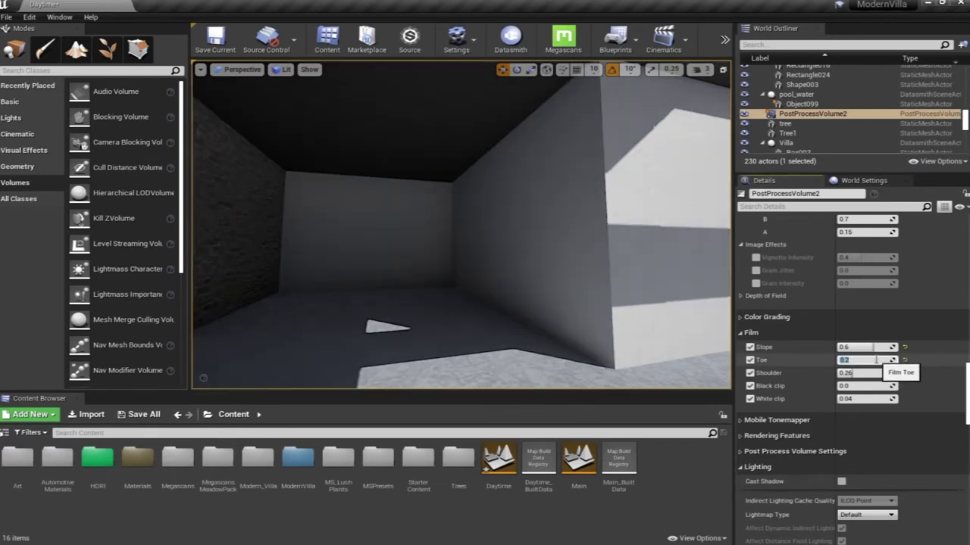
{"action": "right_click_drag", "start_coordinate": [535, 248], "coordinate": [563, 259]}
{"action": "right_click_drag", "start_coordinate": [466, 279], "coordinate": [455, 286]}
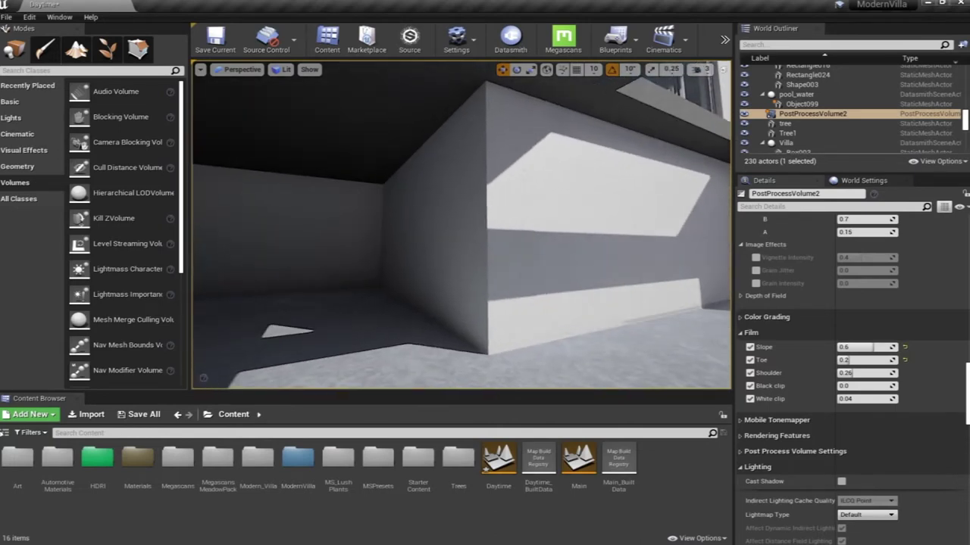
{"action": "right_click_drag", "start_coordinate": [546, 253], "coordinate": [541, 246]}
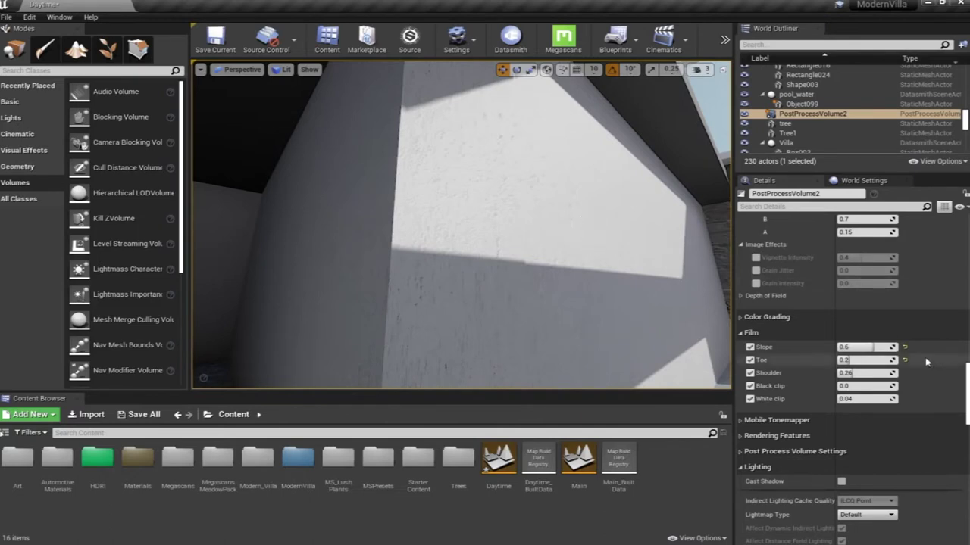
Step: Adjust the film Shoulder to about 0.32 and check the wall's bright areas
{"action": "mouse_move", "coordinate": [852, 372]}
{"action": "left_mouse_down"}
{"action": "mouse_move", "coordinate": [894, 373]}
{"action": "mouse_move", "coordinate": [837, 373]}
{"action": "left_mouse_up"}
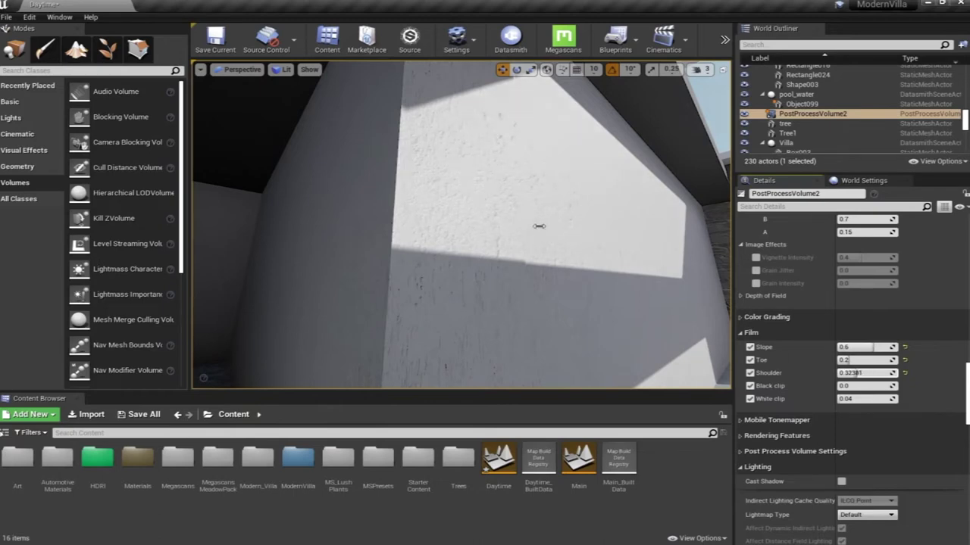
{"action": "right_click_drag", "start_coordinate": [461, 225], "coordinate": [421, 246]}
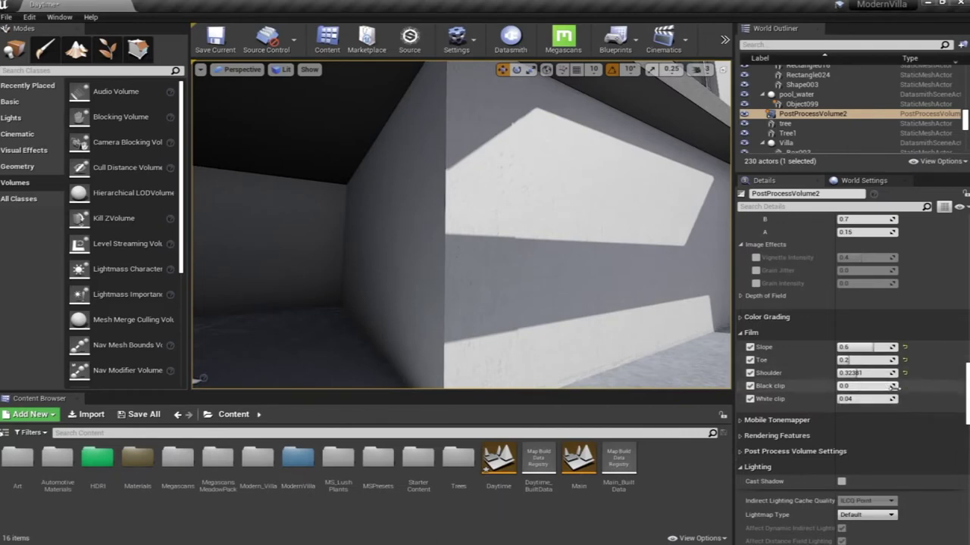
{"action": "right_click_drag", "start_coordinate": [494, 320], "coordinate": [455, 319]}
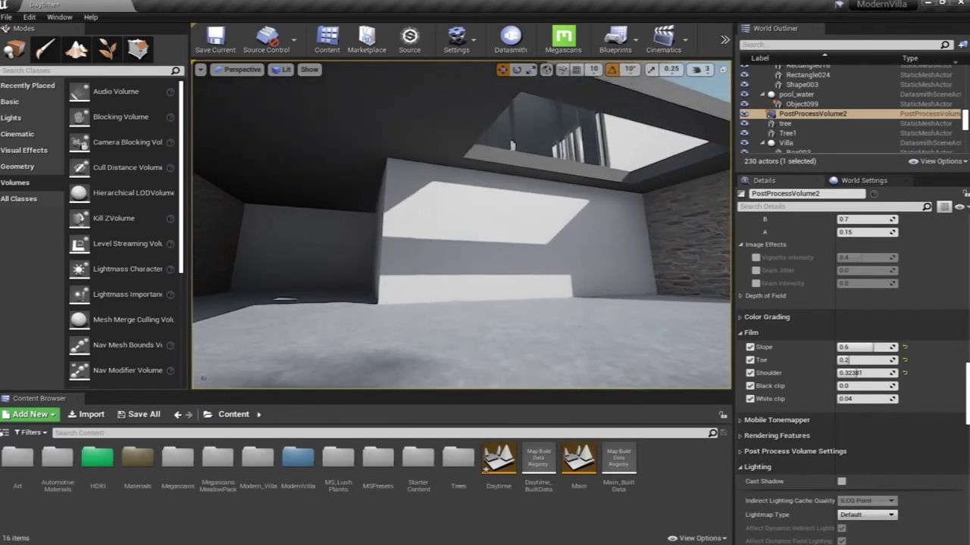
Step: Set the film Slope to 0.65 and review the result across the villa's exterior
{"action": "left_click", "coordinate": [876, 347]}
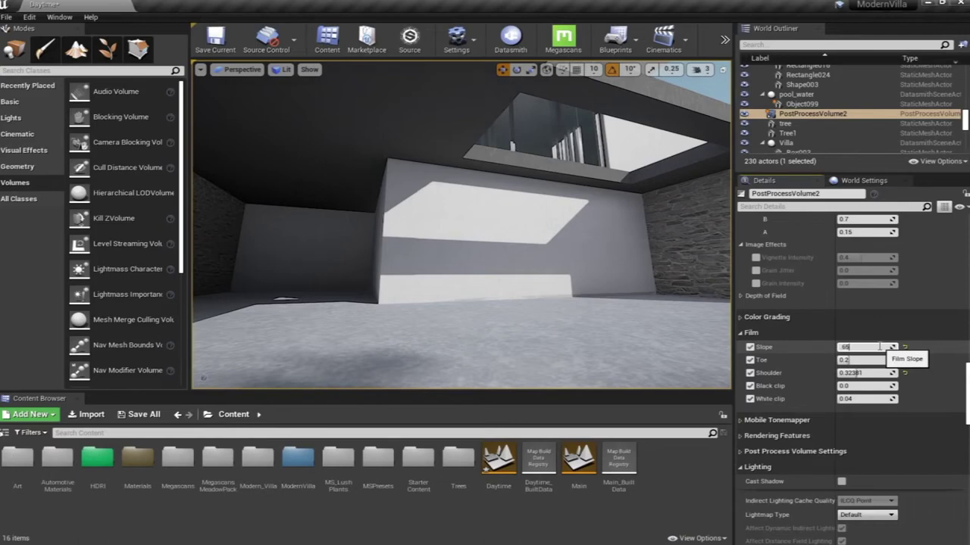
{"action": "key", "text": "Return"}
{"action": "right_click_drag", "start_coordinate": [510, 256], "coordinate": [511, 256]}
{"action": "right_click_drag", "start_coordinate": [454, 318], "coordinate": [454, 318]}
{"action": "right_click_drag", "start_coordinate": [462, 233], "coordinate": [515, 223]}
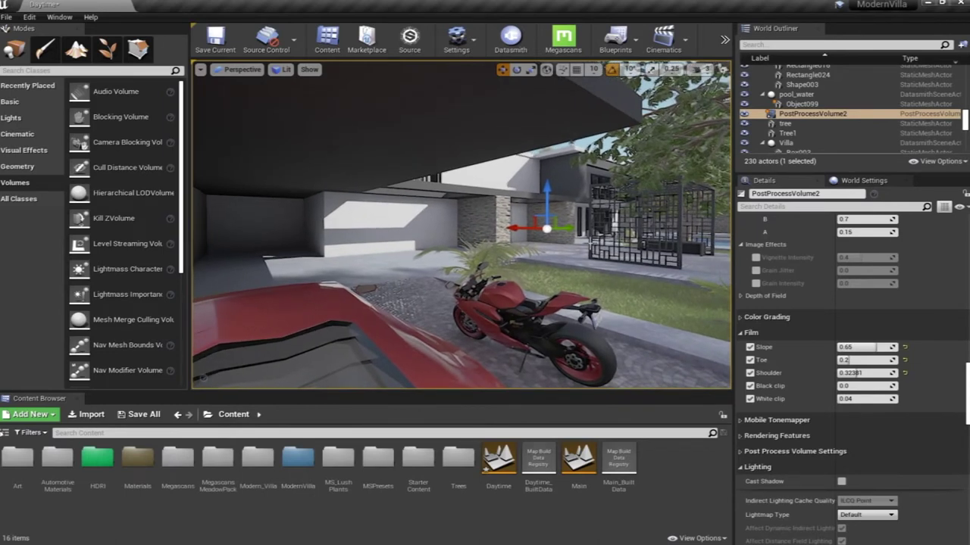
{"action": "right_click_drag", "start_coordinate": [515, 223], "coordinate": [516, 222]}
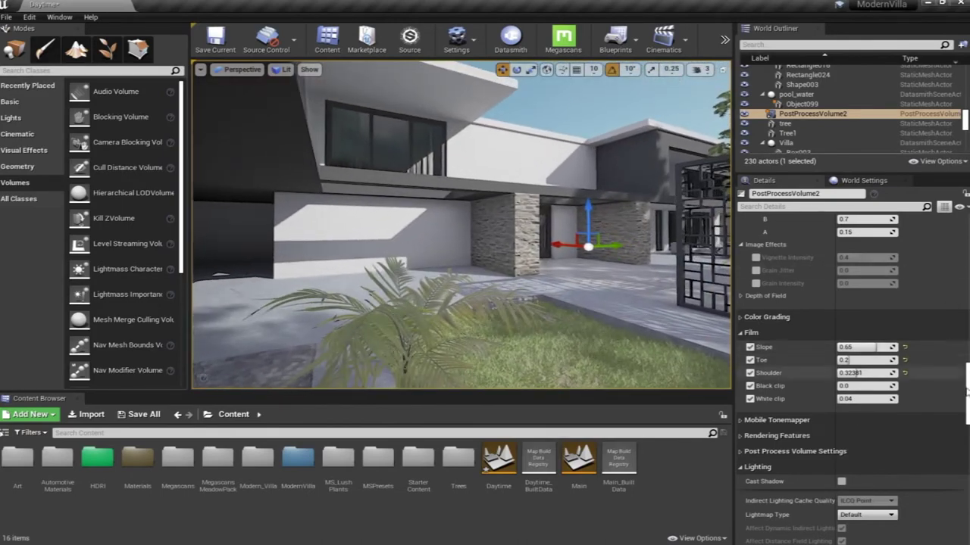
Step: Try Auto Exposure Basic as the exposure Metering Mode of the post process volume
{"action": "scroll", "coordinate": [871, 371], "scroll_direction": "up", "scroll_amount": 10}
{"action": "scroll", "coordinate": [966, 237], "scroll_direction": "up", "scroll_amount": 10}
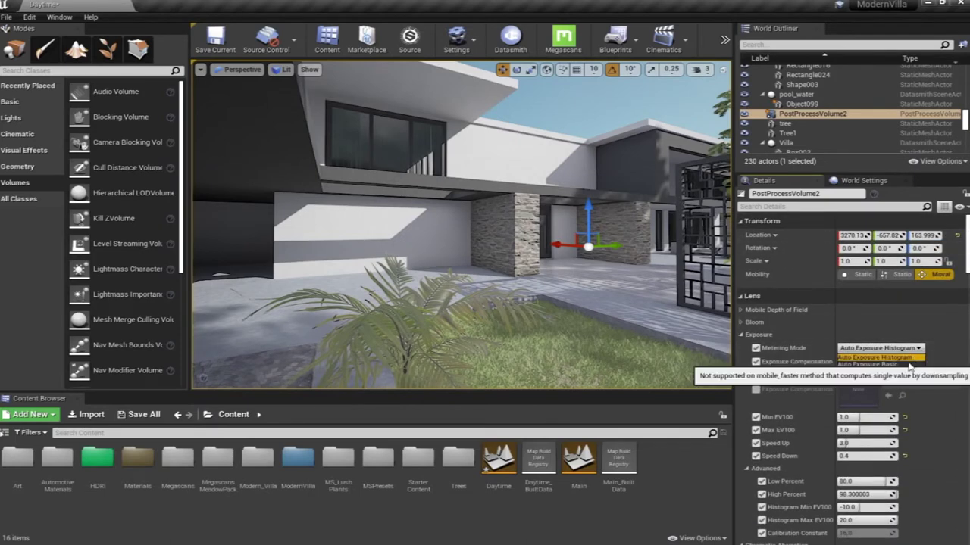
{"action": "left_click", "coordinate": [881, 347]}
{"action": "left_click", "coordinate": [871, 369]}
{"action": "scroll", "coordinate": [958, 274], "scroll_direction": "down", "scroll_amount": 3}
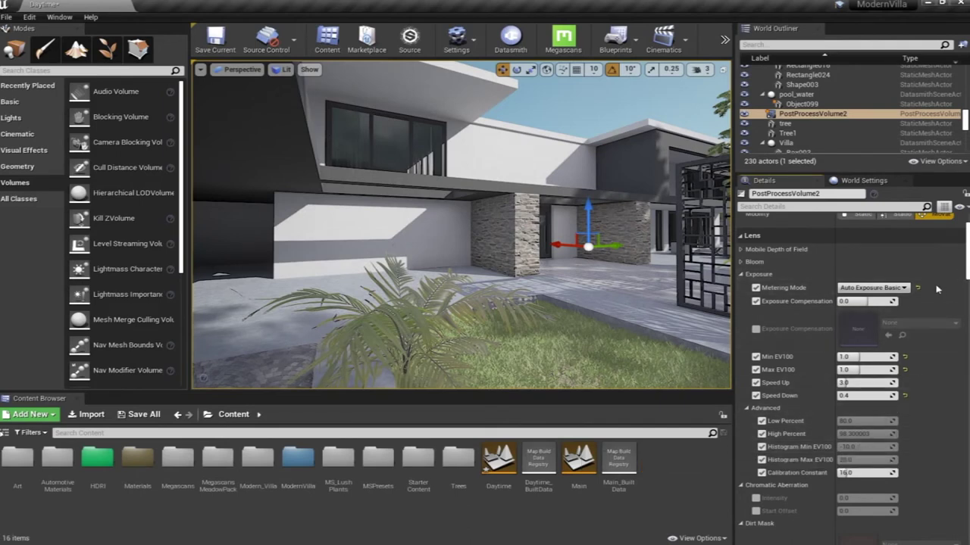
Step: Try the Manual exposure Metering Mode and look over the volume's Camera settings, such as shutter speed, ISO and aperture
{"action": "left_click", "coordinate": [875, 288]}
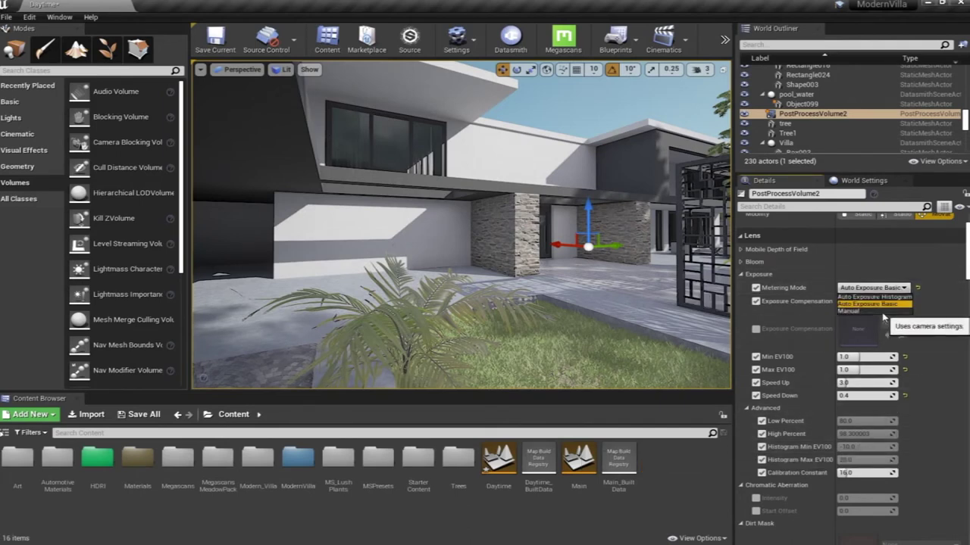
{"action": "left_click", "coordinate": [882, 312]}
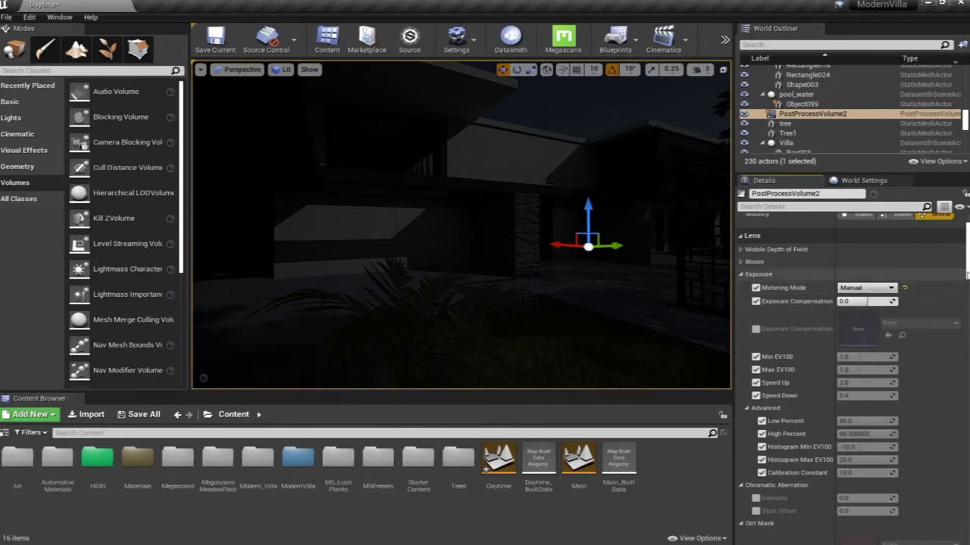
{"action": "scroll", "coordinate": [950, 278], "scroll_direction": "down", "scroll_amount": 5}
{"action": "scroll", "coordinate": [848, 378], "scroll_direction": "down", "scroll_amount": 3}
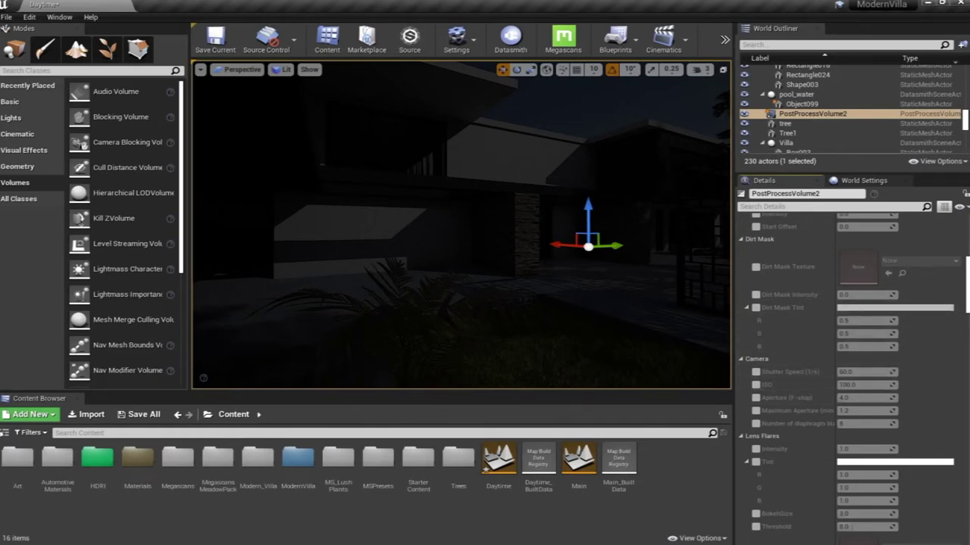
{"action": "scroll", "coordinate": [937, 303], "scroll_direction": "up", "scroll_amount": 5}
{"action": "scroll", "coordinate": [879, 318], "scroll_direction": "up", "scroll_amount": 4}
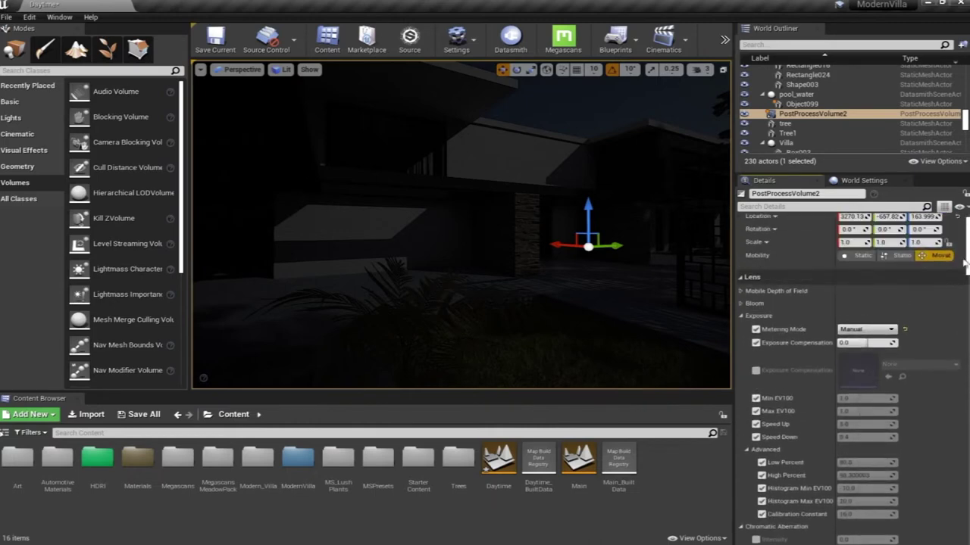
Step: Return the Metering Mode to Auto Exposure Histogram and check the villa's exterior
{"action": "left_click", "coordinate": [879, 330]}
{"action": "left_click", "coordinate": [875, 338]}
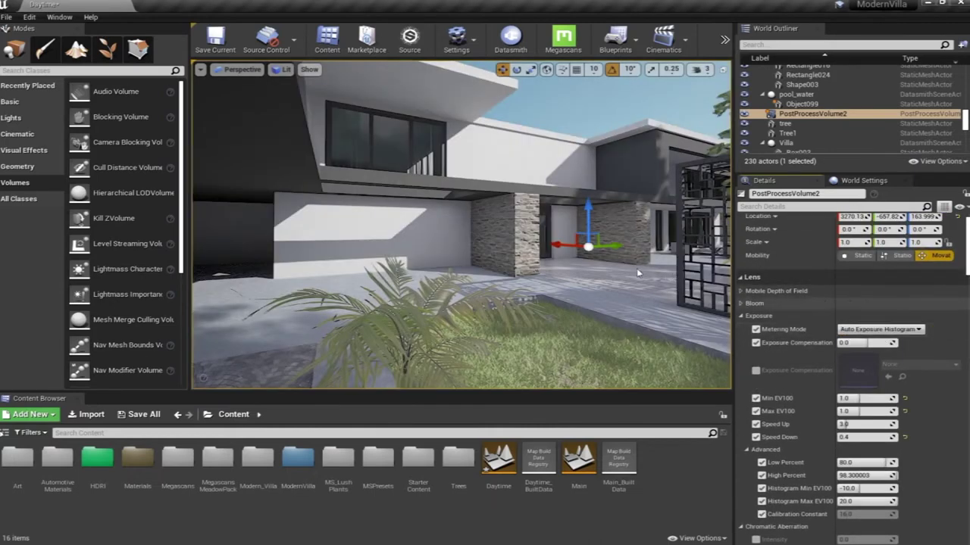
{"action": "right_click_drag", "start_coordinate": [461, 224], "coordinate": [498, 212]}
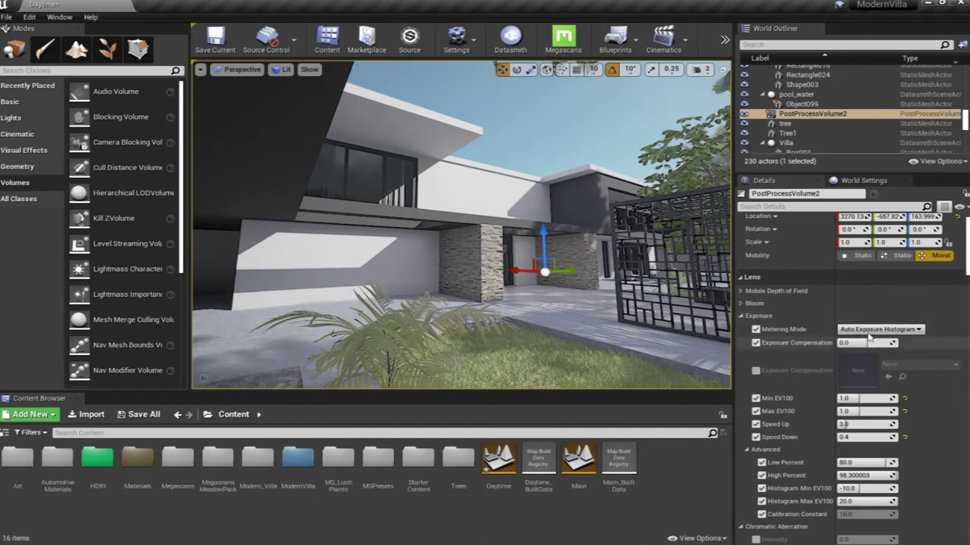
Step: Collapse the Exposure settings, enable the Chromatic Aberration Intensity override and set it to 0.7
{"action": "left_click", "coordinate": [741, 316]}
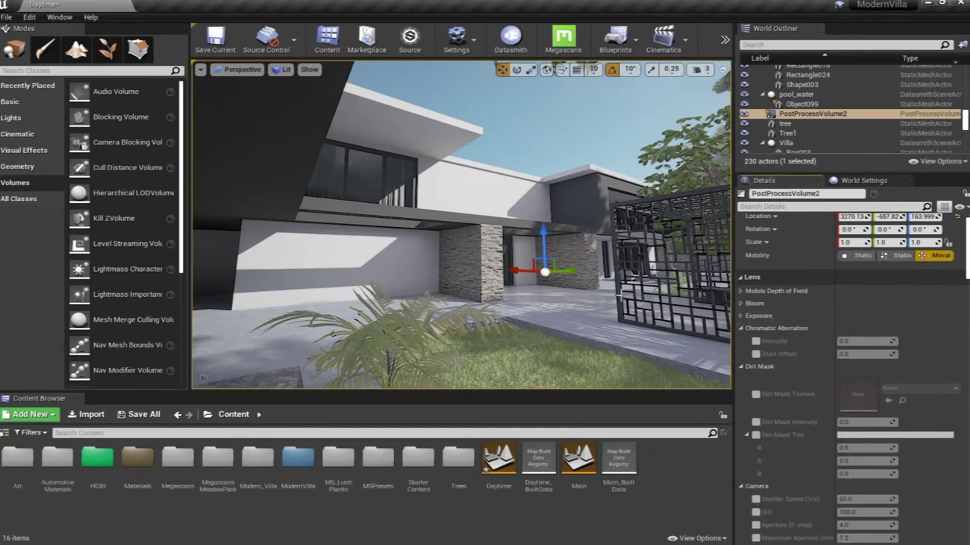
{"action": "left_click", "coordinate": [755, 342]}
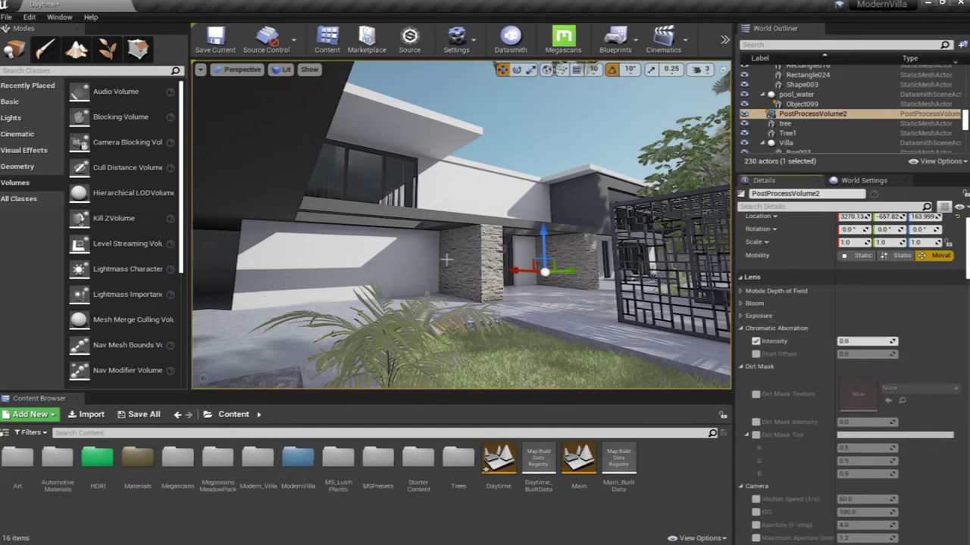
{"action": "right_click_drag", "start_coordinate": [462, 227], "coordinate": [478, 176]}
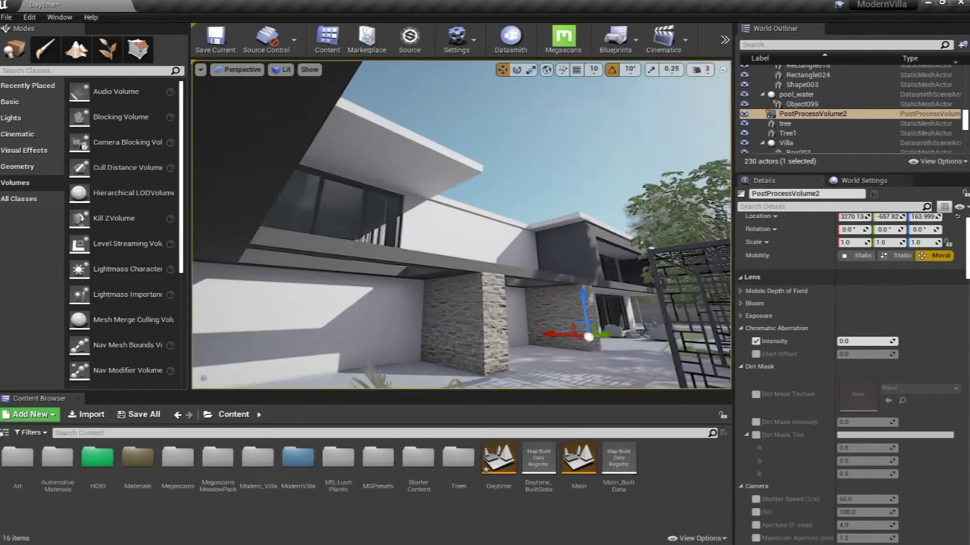
{"action": "left_click", "coordinate": [868, 340]}
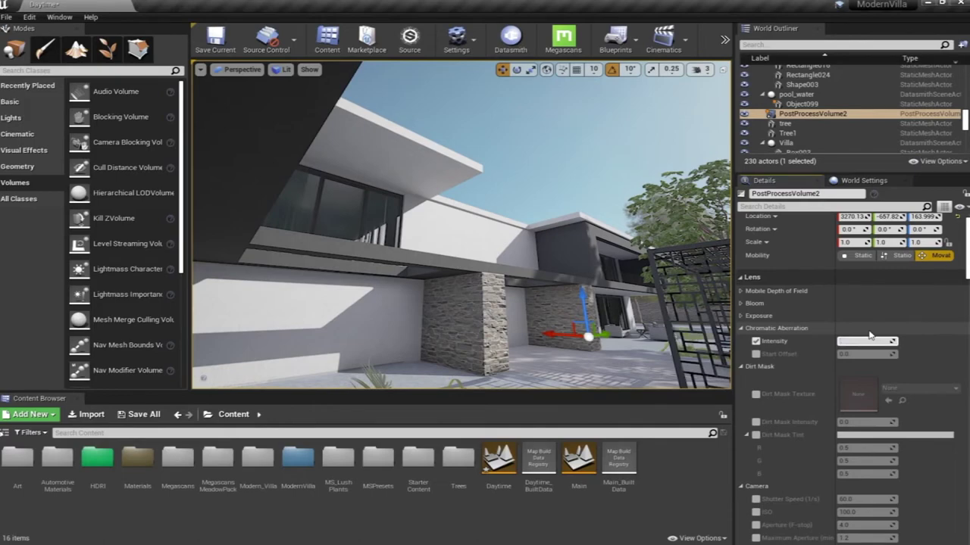
{"action": "type", "text": ".7"}
{"action": "key", "text": "Return"}
Step: Try Chromatic Aberration Intensity values of about 1.94 and 0.4 on a close view of the roof edges
{"action": "mouse_move", "coordinate": [462, 225]}
{"action": "right_mouse_down"}
{"action": "mouse_move", "coordinate": [453, 225]}
{"action": "mouse_move", "coordinate": [471, 220]}
{"action": "mouse_move", "coordinate": [485, 187]}
{"action": "mouse_move", "coordinate": [481, 250]}
{"action": "mouse_move", "coordinate": [477, 185]}
{"action": "mouse_move", "coordinate": [451, 217]}
{"action": "mouse_move", "coordinate": [456, 210]}
{"action": "right_mouse_up"}
{"action": "left_click_drag", "start_coordinate": [866, 340], "coordinate": [920, 341]}
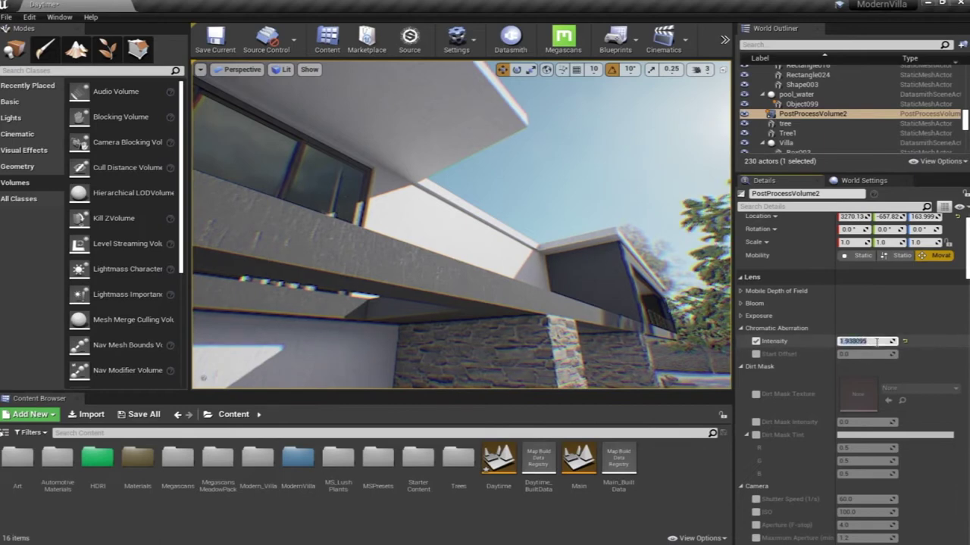
{"action": "type", "text": "0.4"}
{"action": "key", "text": "Return"}
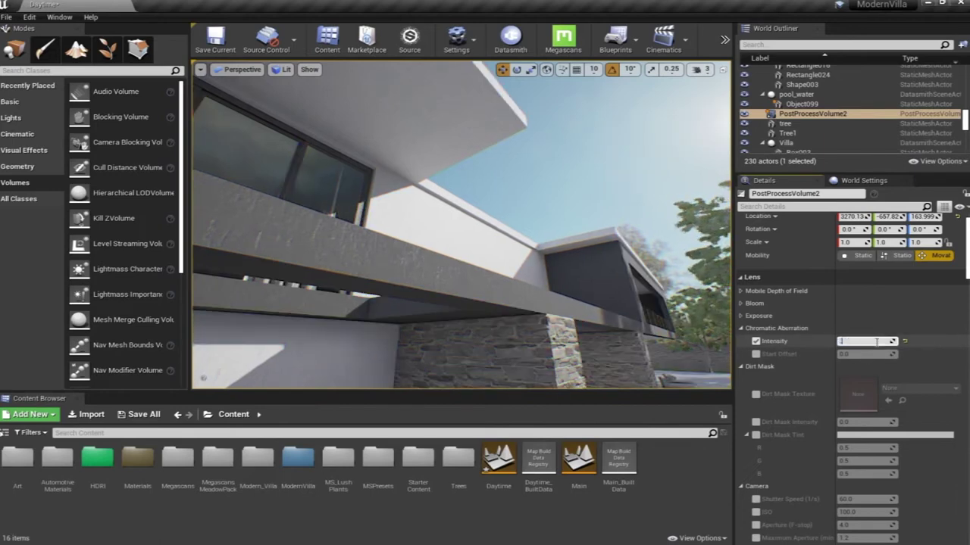
Step: Try a Chromatic Aberration Intensity of 0.6, set it to 0.55, and inspect the color fringing along the villa's edges
{"action": "type", "text": "0.6"}
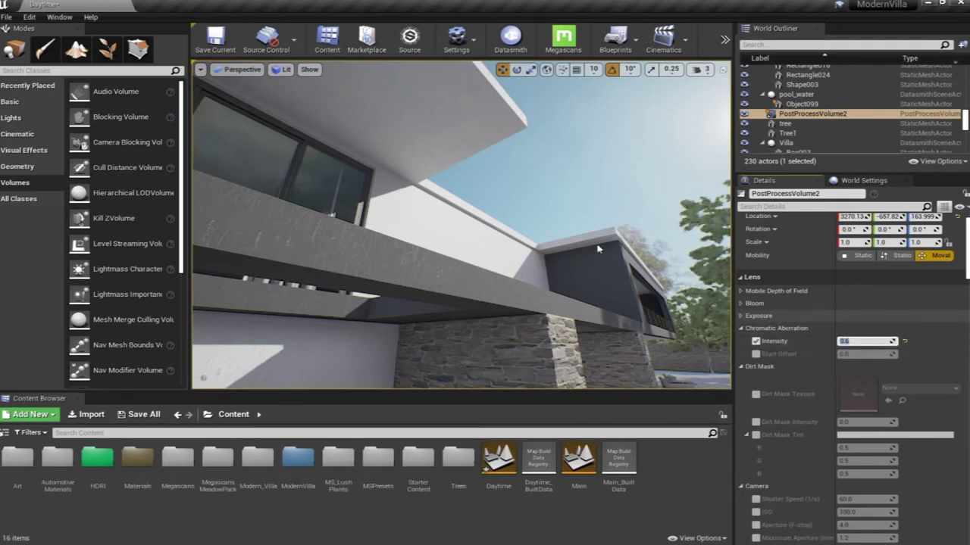
{"action": "right_click_drag", "start_coordinate": [593, 247], "coordinate": [655, 285]}
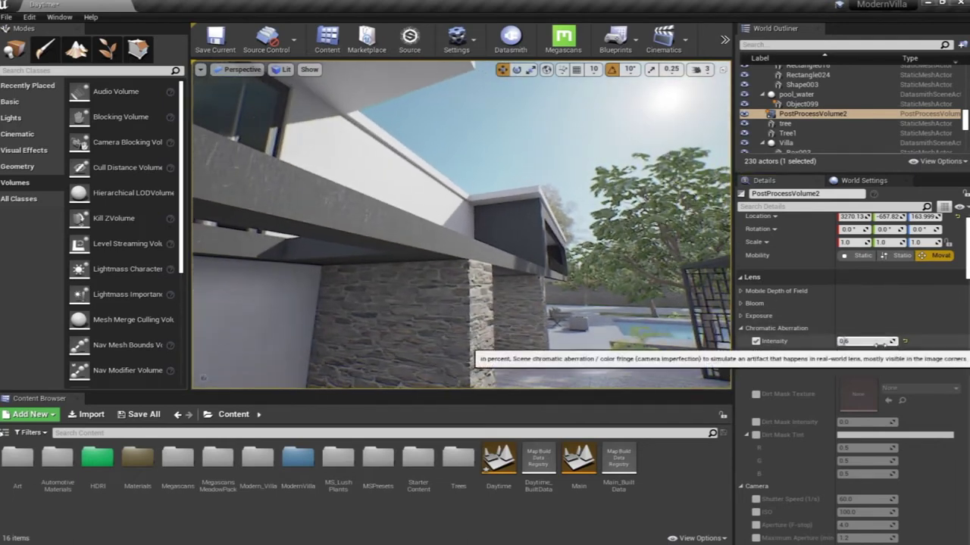
{"action": "type", "text": "0.55"}
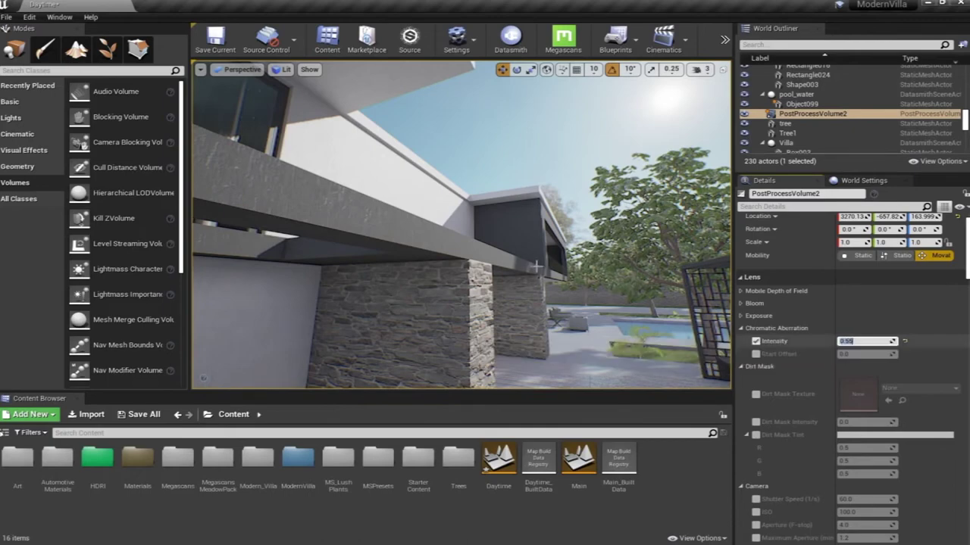
{"action": "right_click_drag", "start_coordinate": [463, 227], "coordinate": [460, 218]}
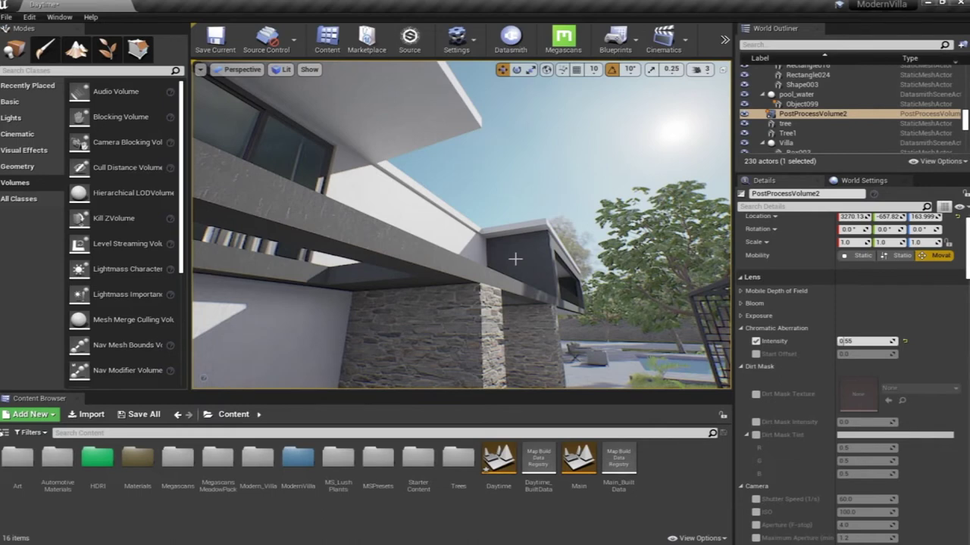
{"action": "right_click_drag", "start_coordinate": [462, 226], "coordinate": [456, 216]}
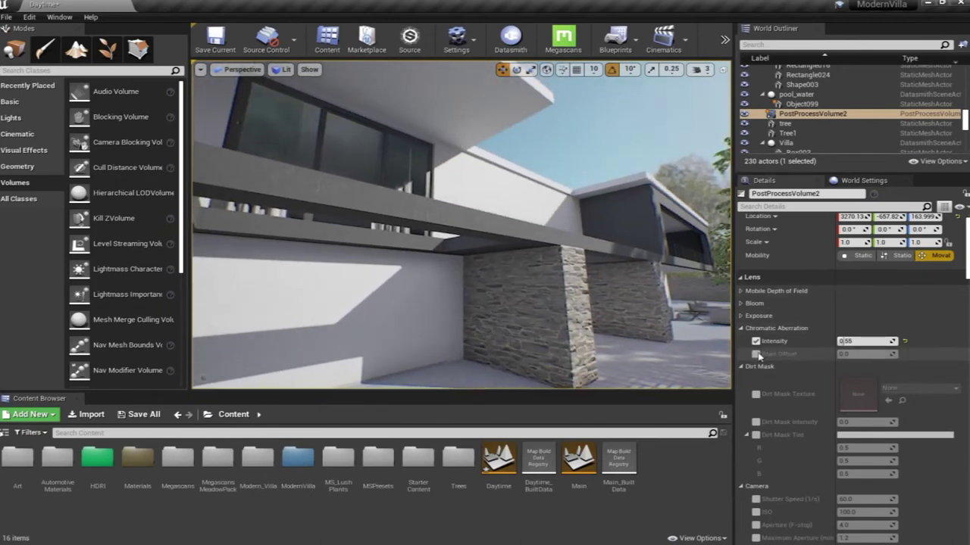
Step: Try a Chromatic Aberration Start Offset of about 0.61 and reset it with its override off
{"action": "mouse_move", "coordinate": [844, 354]}
{"action": "left_mouse_down"}
{"action": "mouse_move", "coordinate": [896, 354]}
{"action": "mouse_move", "coordinate": [856, 354]}
{"action": "left_mouse_up"}
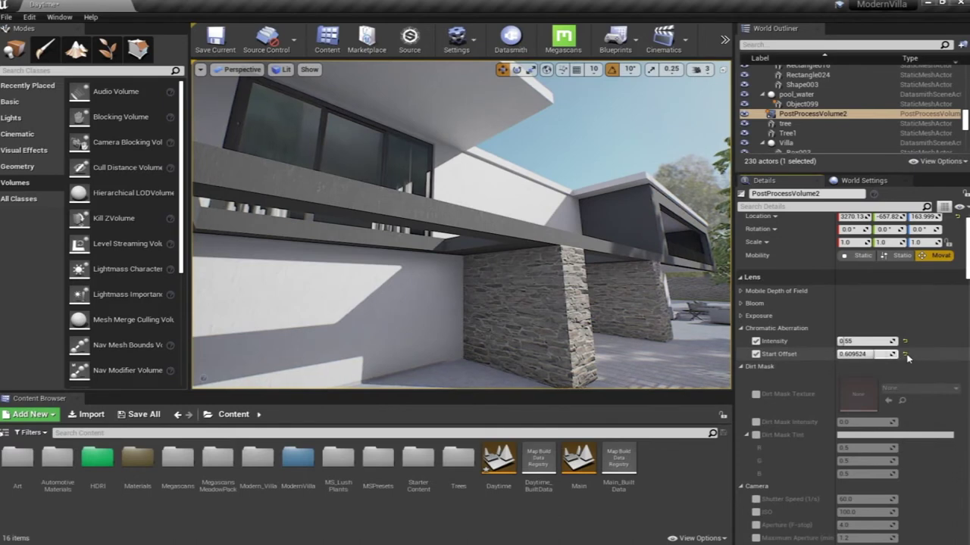
{"action": "left_click", "coordinate": [904, 354]}
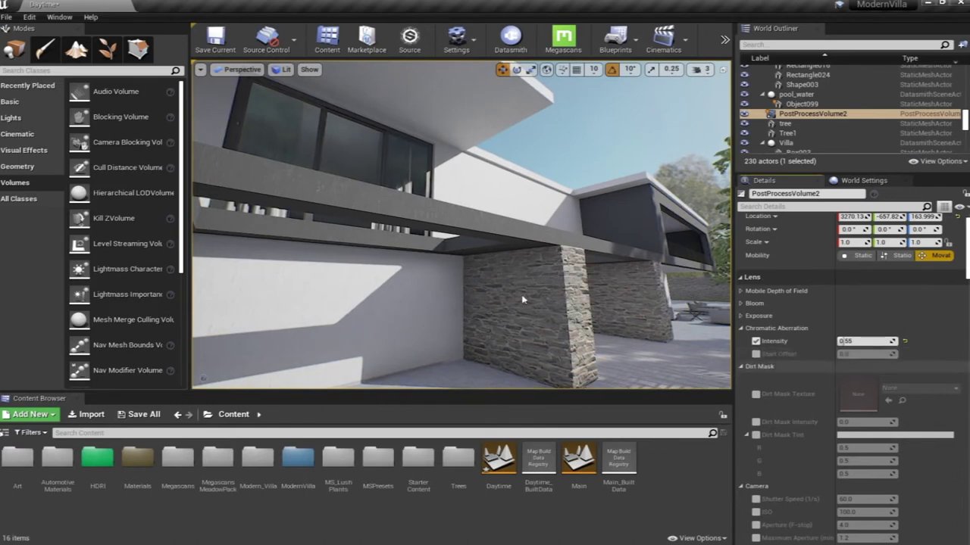
{"action": "mouse_move", "coordinate": [522, 300]}
{"action": "right_mouse_down"}
{"action": "mouse_move", "coordinate": [488, 285]}
{"action": "mouse_move", "coordinate": [539, 321]}
{"action": "mouse_move", "coordinate": [522, 300]}
{"action": "right_mouse_up"}
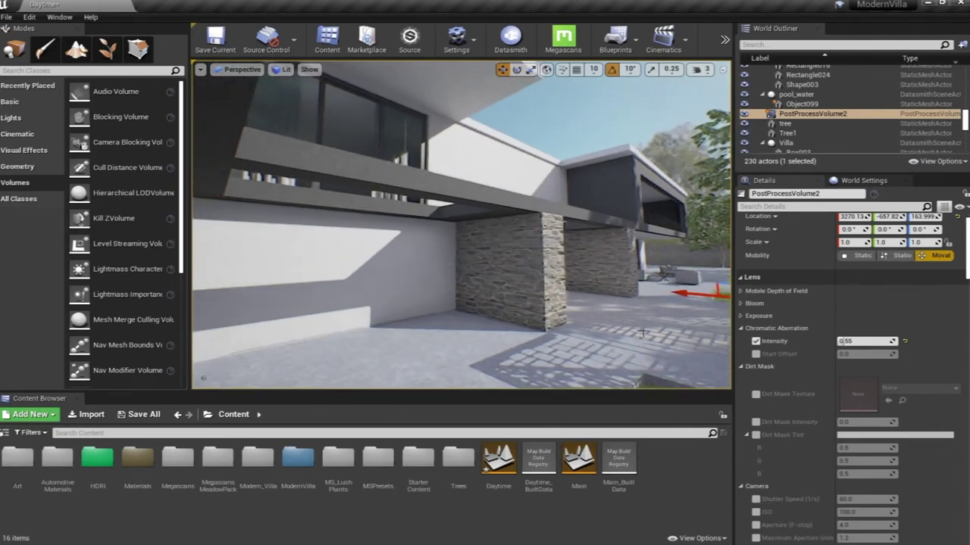
Step: Enable the Dirt Mask Texture override and assign DirtMaskTextureExample from the Materials/Textures folder after previewing it
{"action": "left_click", "coordinate": [756, 395]}
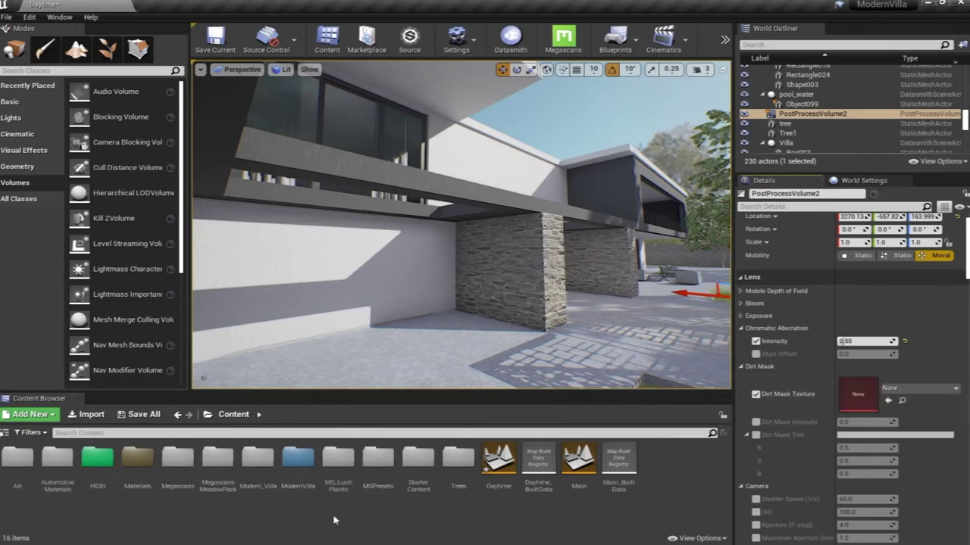
{"action": "double_click", "coordinate": [144, 464]}
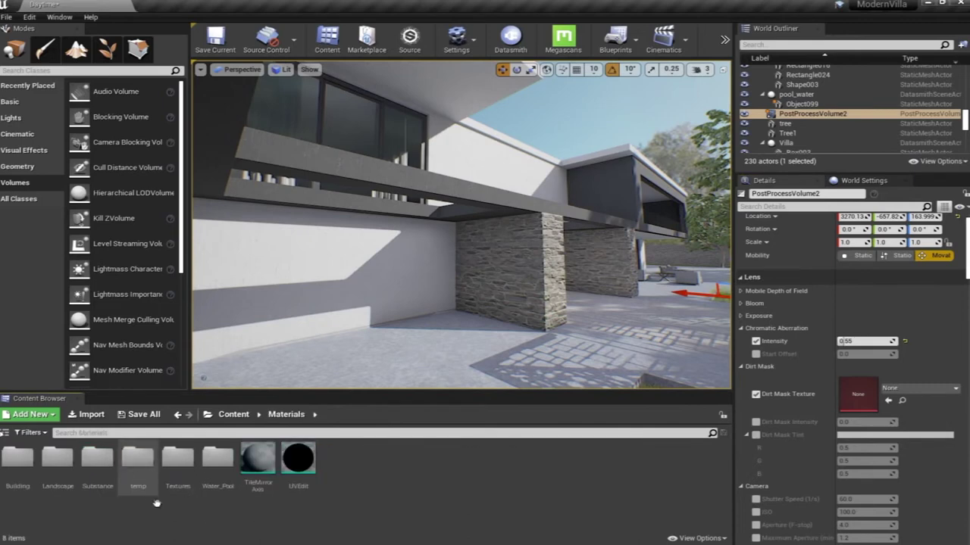
{"action": "double_click", "coordinate": [178, 459]}
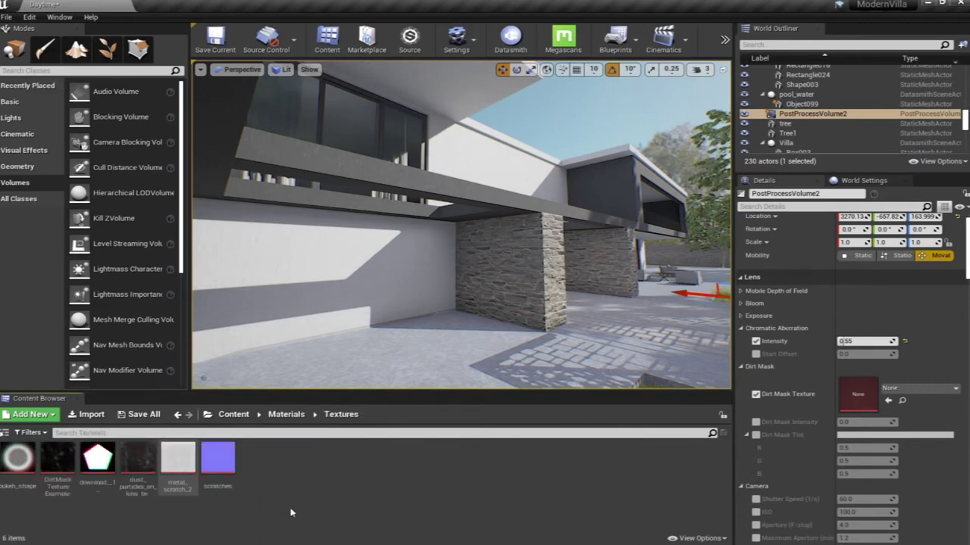
{"action": "double_click", "coordinate": [74, 460]}
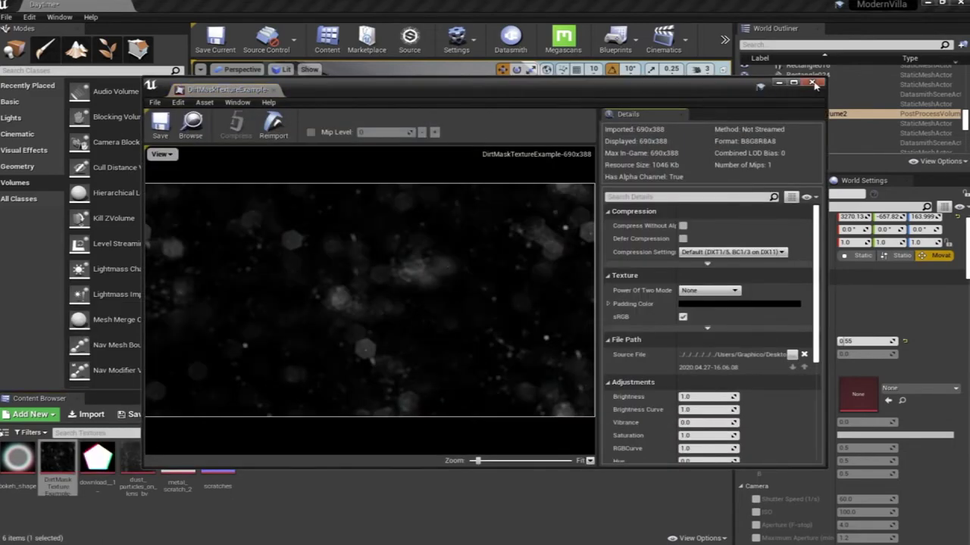
{"action": "left_click", "coordinate": [813, 82]}
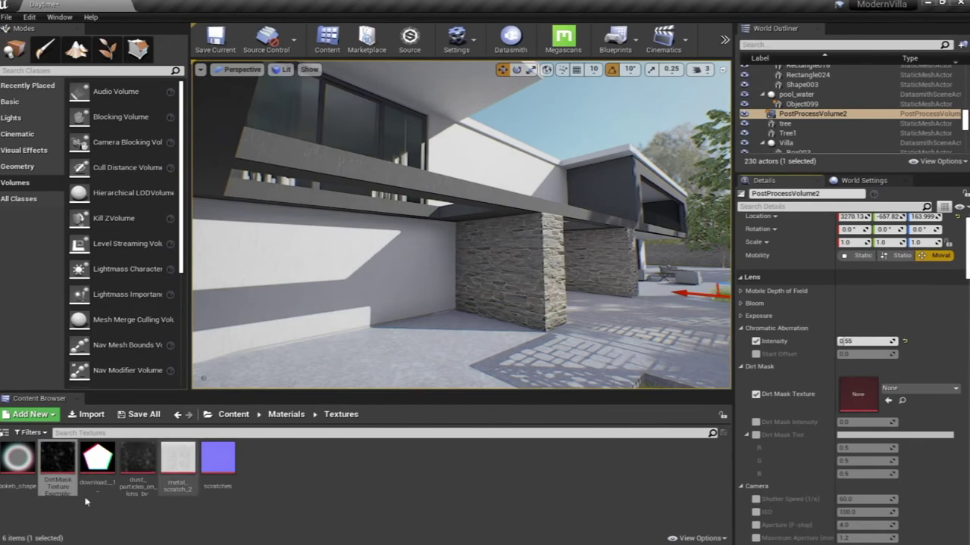
{"action": "left_click_drag", "start_coordinate": [60, 461], "coordinate": [870, 393]}
Step: Enable Dirt Mask Intensity, set it to 0.4, and check the effect with the view facing the sun
{"action": "right_click_drag", "start_coordinate": [472, 300], "coordinate": [639, 278]}
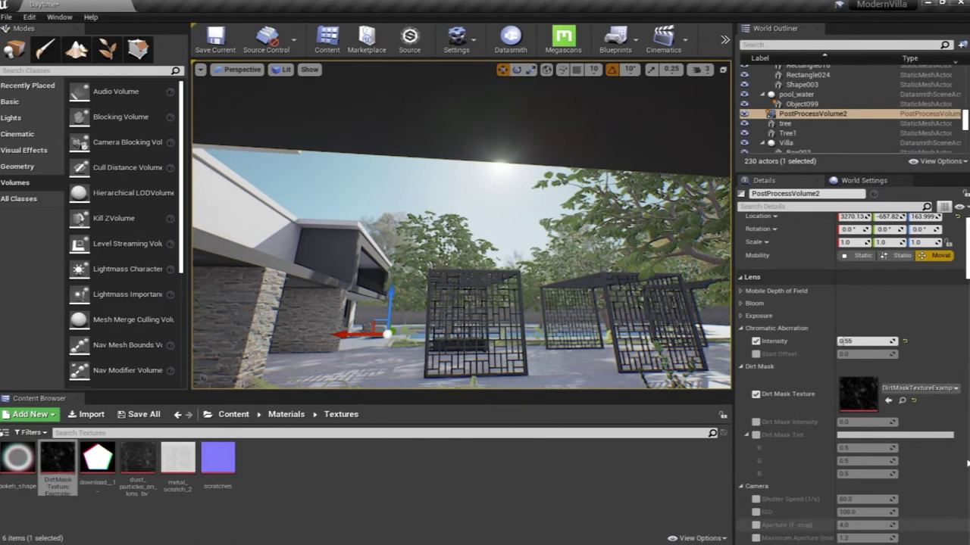
{"action": "left_click", "coordinate": [756, 423]}
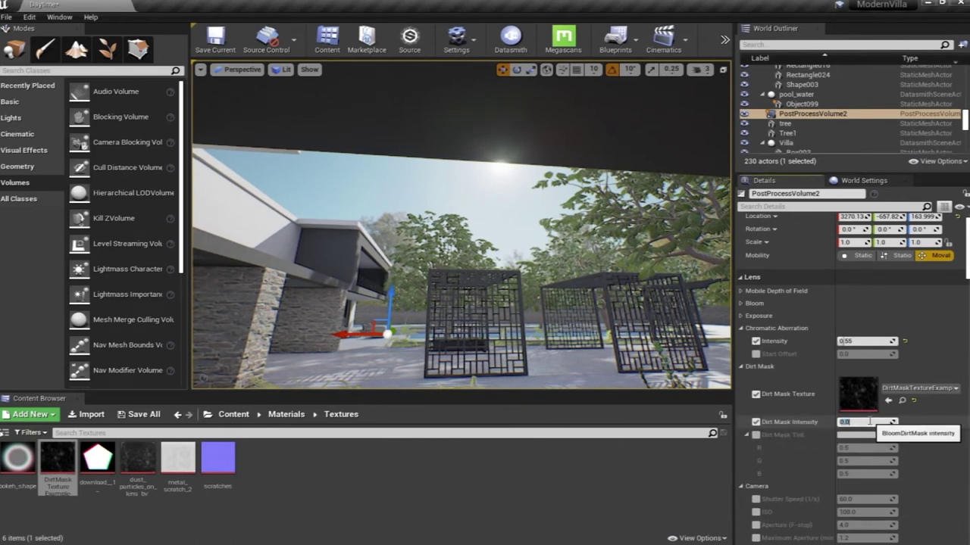
{"action": "left_click", "coordinate": [869, 422]}
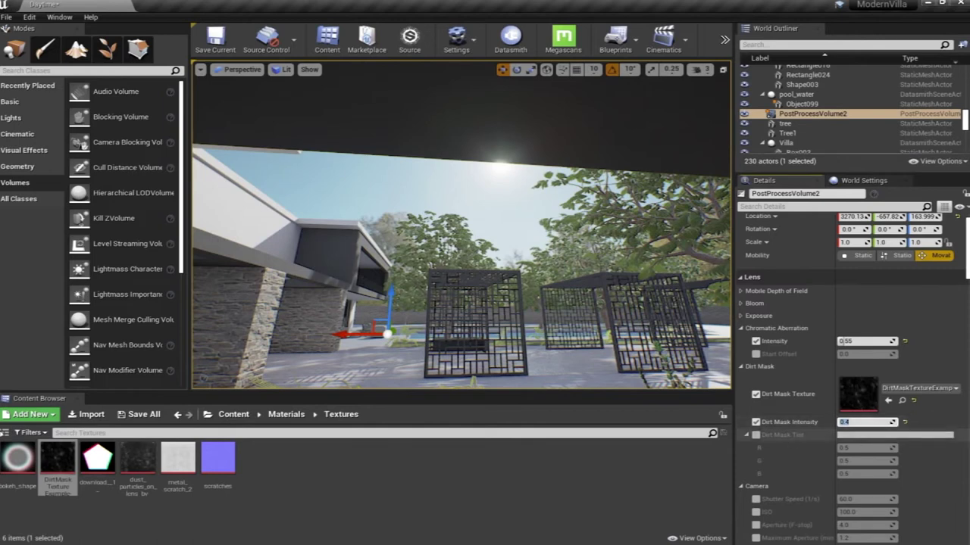
{"action": "scroll", "coordinate": [853, 378], "scroll_direction": "down", "scroll_amount": 6}
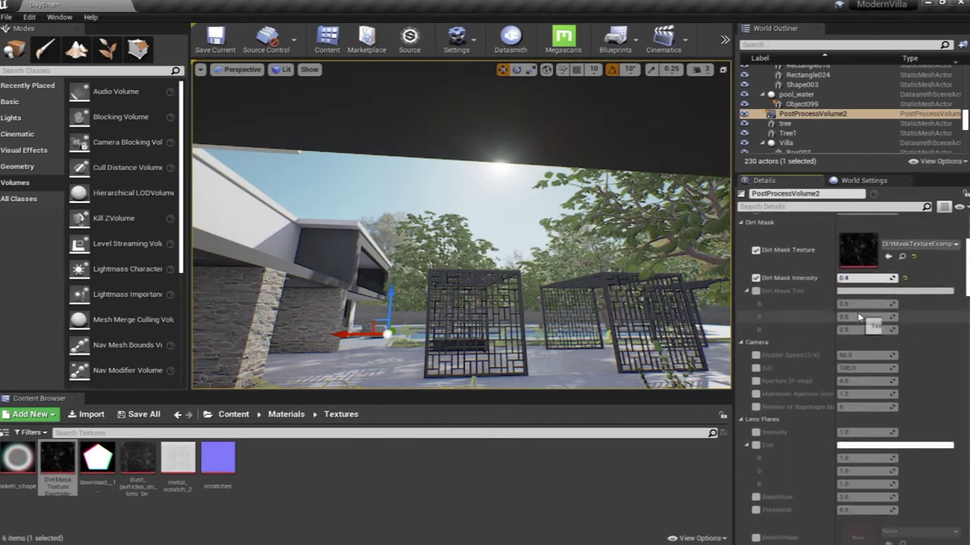
{"action": "left_click", "coordinate": [743, 343]}
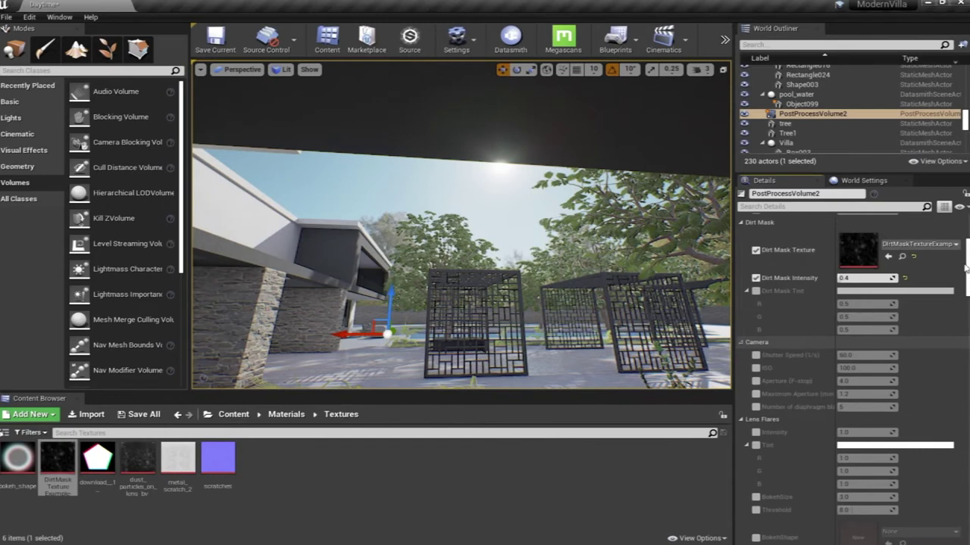
{"action": "scroll", "coordinate": [833, 345], "scroll_direction": "up", "scroll_amount": 5}
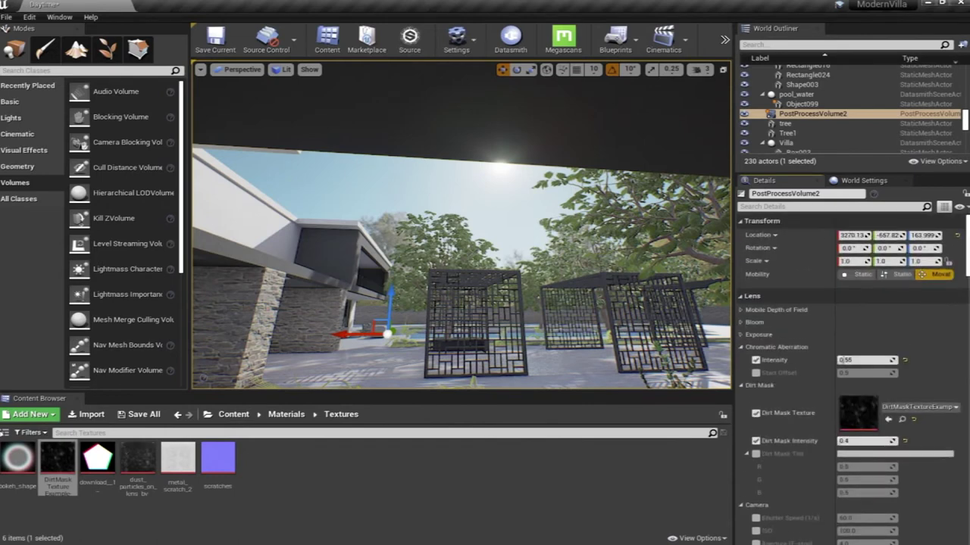
{"action": "scroll", "coordinate": [848, 364], "scroll_direction": "down", "scroll_amount": 5}
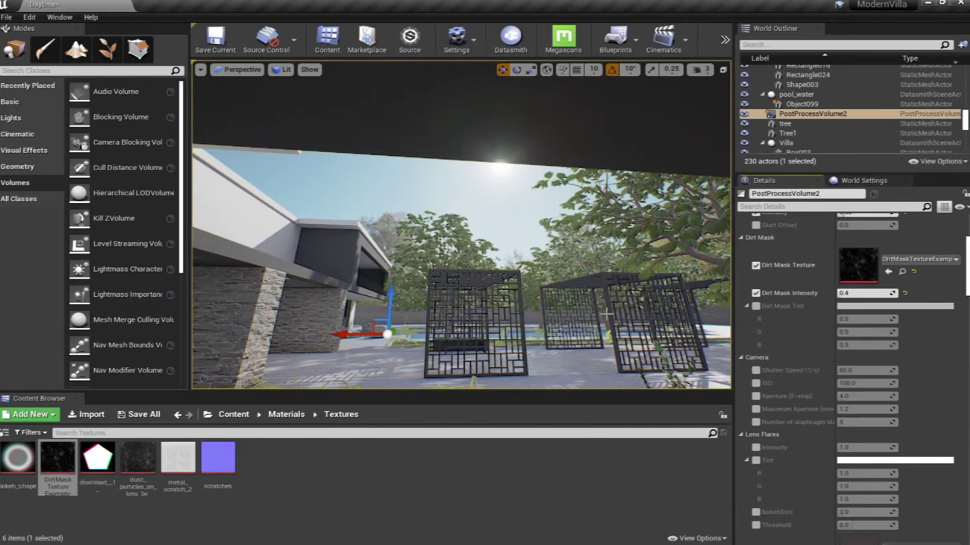
{"action": "right_click_drag", "start_coordinate": [454, 303], "coordinate": [478, 303]}
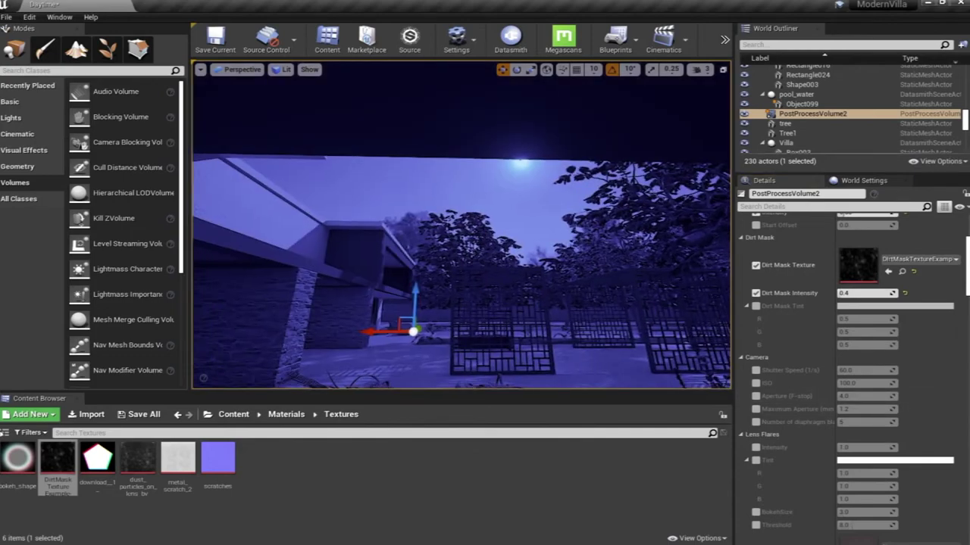
Step: Enable the Lens Flares Intensity override and raise it to about 5.42 with the view facing the sun
{"action": "right_click_drag", "start_coordinate": [477, 303], "coordinate": [503, 311]}
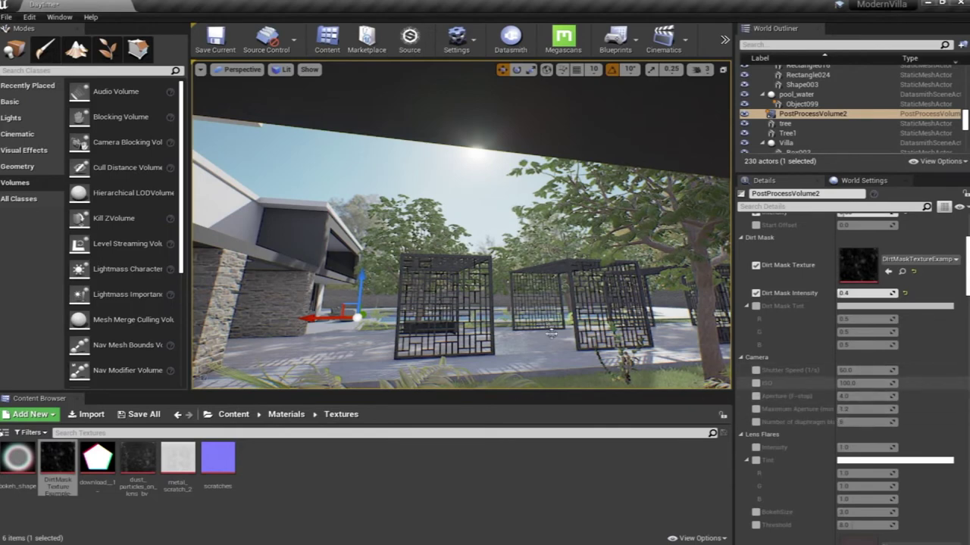
{"action": "left_click", "coordinate": [742, 358]}
{"action": "left_click", "coordinate": [755, 382]}
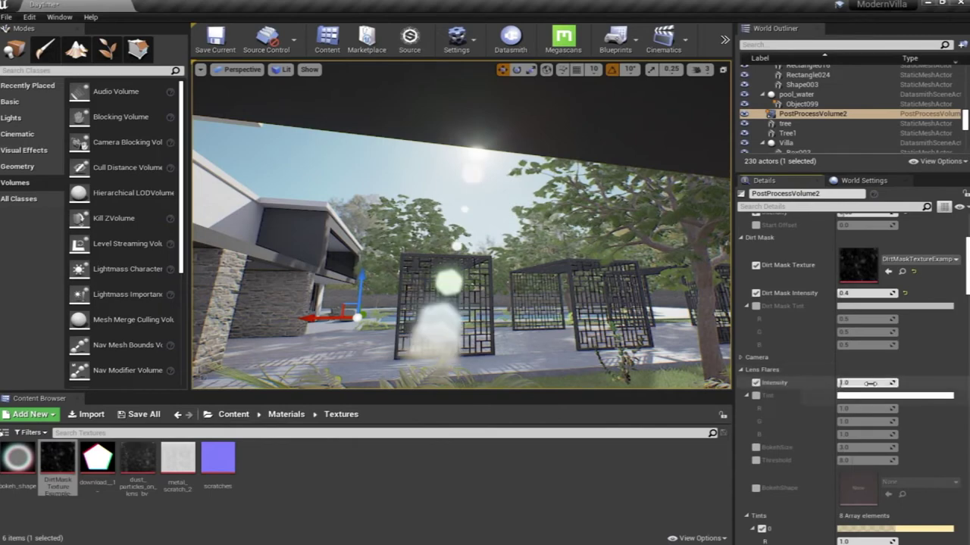
{"action": "right_click_drag", "start_coordinate": [588, 288], "coordinate": [541, 273]}
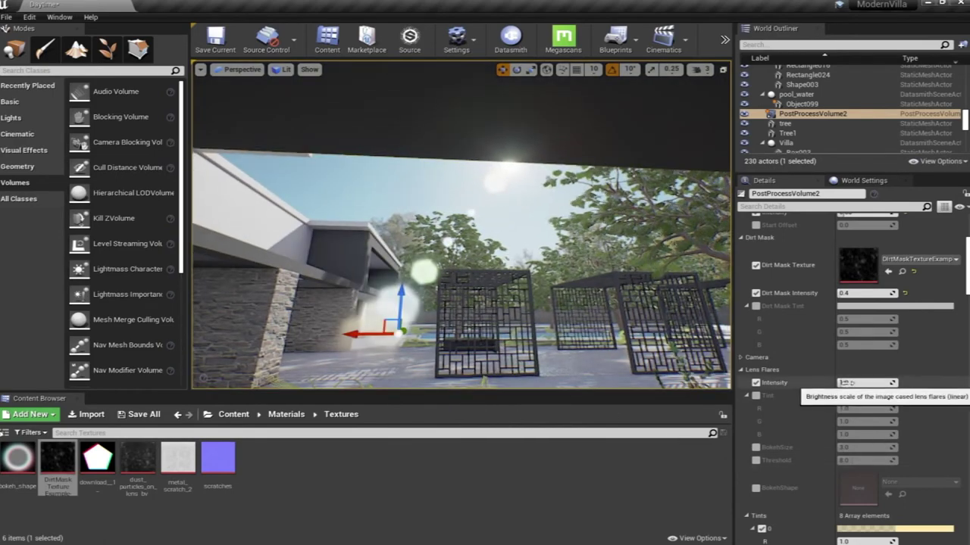
{"action": "mouse_move", "coordinate": [843, 383]}
{"action": "left_mouse_down"}
{"action": "mouse_move", "coordinate": [886, 383]}
{"action": "mouse_move", "coordinate": [841, 382]}
{"action": "mouse_move", "coordinate": [862, 384]}
{"action": "left_mouse_up"}
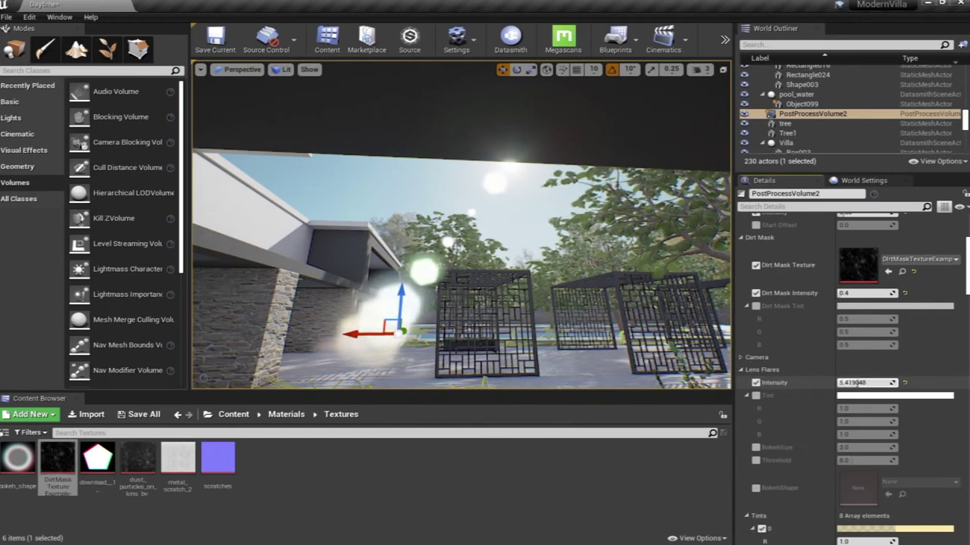
Step: Replace the Dirt Mask Texture with the dust_particles_on_lens texture and check it against the sun from several angles
{"action": "right_click_drag", "start_coordinate": [647, 278], "coordinate": [676, 241]}
{"action": "left_click_drag", "start_coordinate": [154, 487], "coordinate": [852, 273]}
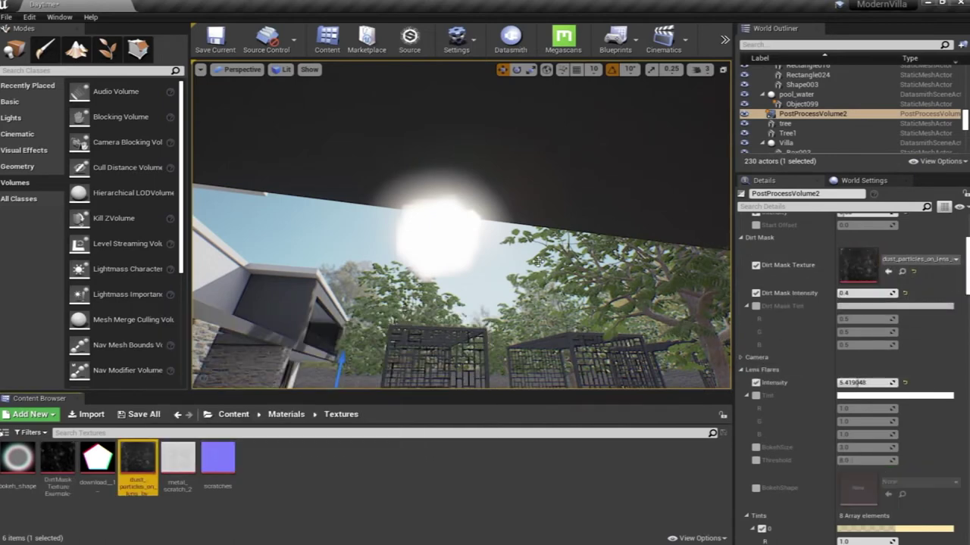
{"action": "right_click_drag", "start_coordinate": [606, 236], "coordinate": [592, 210]}
{"action": "mouse_move", "coordinate": [450, 250]}
{"action": "right_mouse_down"}
{"action": "mouse_move", "coordinate": [446, 262]}
{"action": "mouse_move", "coordinate": [453, 244]}
{"action": "right_mouse_up"}
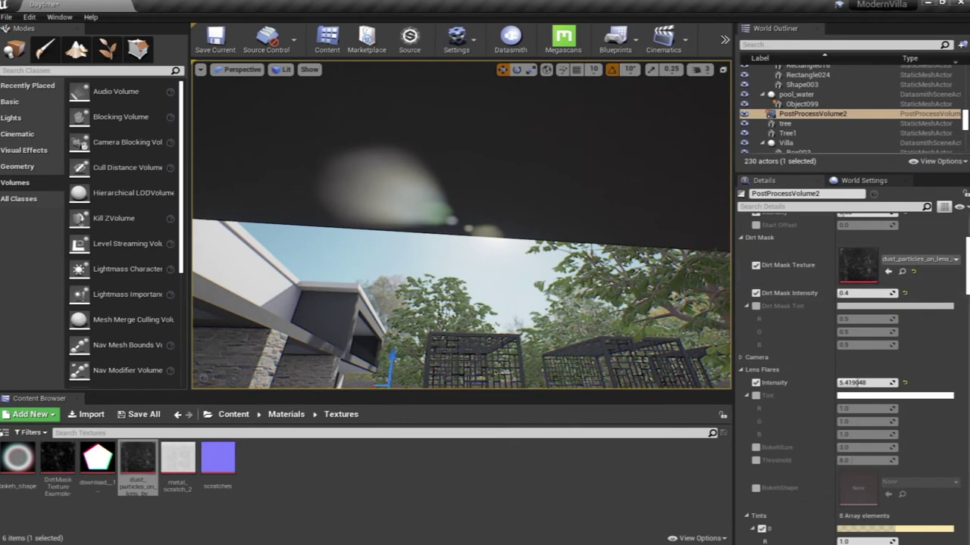
Step: Enable the lens flare BokehShape override and assign the pentagon texture download__1_ to it
{"action": "scroll", "coordinate": [849, 379], "scroll_direction": "down", "scroll_amount": 5}
{"action": "scroll", "coordinate": [843, 255], "scroll_direction": "down", "scroll_amount": 15}
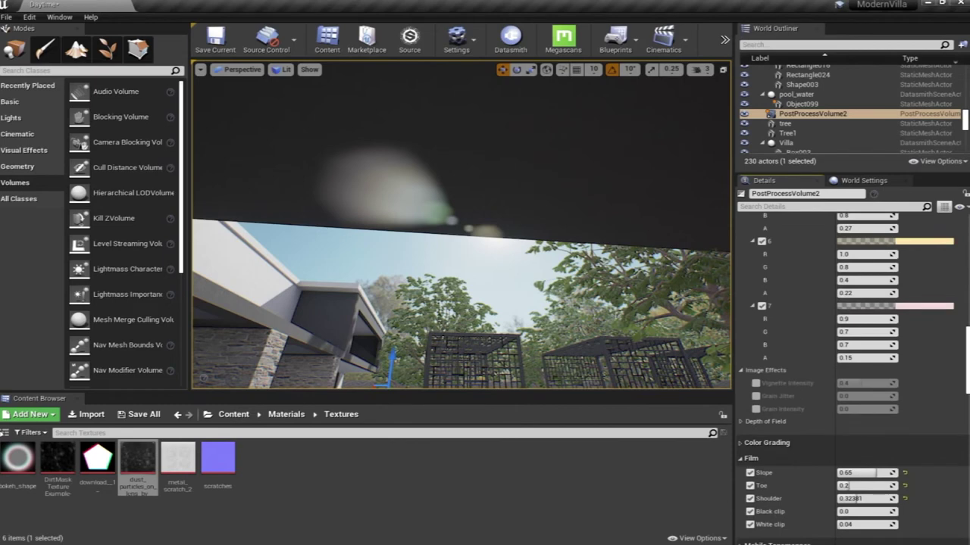
{"action": "scroll", "coordinate": [856, 517], "scroll_direction": "up", "scroll_amount": 1}
{"action": "scroll", "coordinate": [856, 288], "scroll_direction": "up", "scroll_amount": 10}
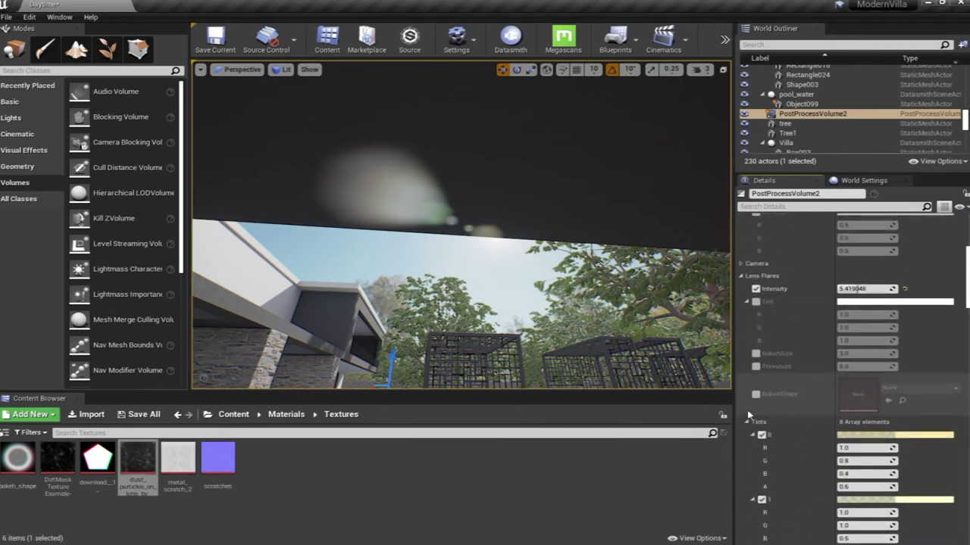
{"action": "left_click", "coordinate": [755, 395]}
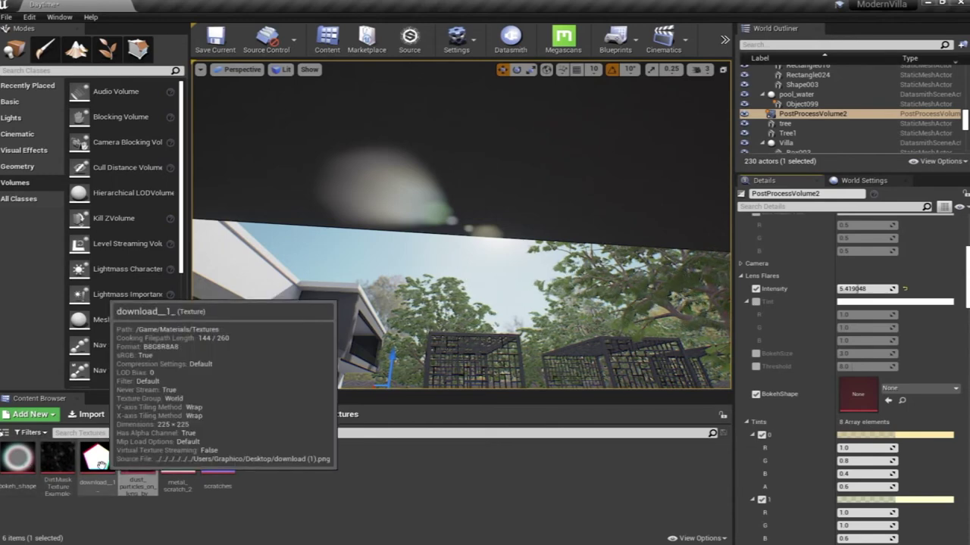
{"action": "left_click_drag", "start_coordinate": [98, 458], "coordinate": [833, 382]}
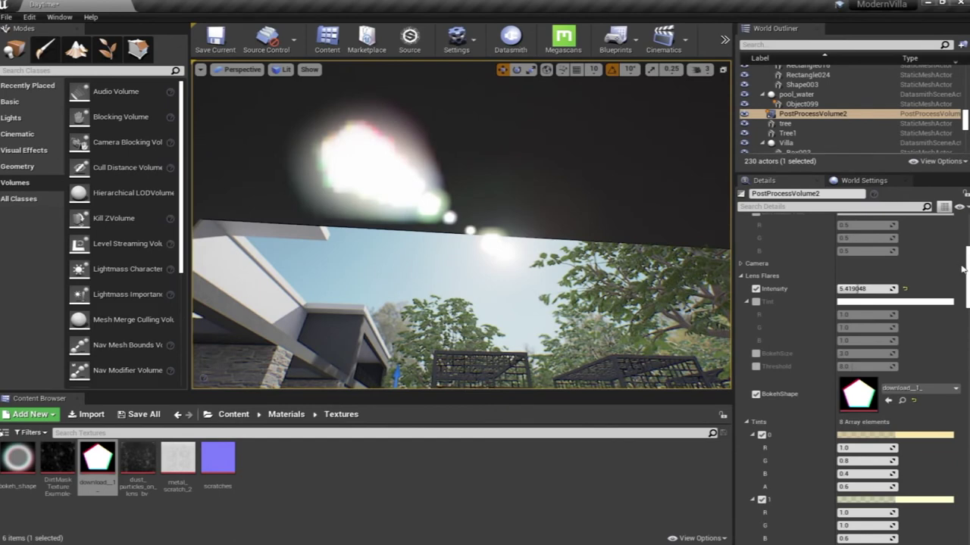
Step: Raise the Dirt Mask Intensity to 8.0 and inspect the dirt and flares around the sun
{"action": "scroll", "coordinate": [963, 269], "scroll_direction": "up", "scroll_amount": 5}
{"action": "scroll", "coordinate": [956, 260], "scroll_direction": "down", "scroll_amount": 4}
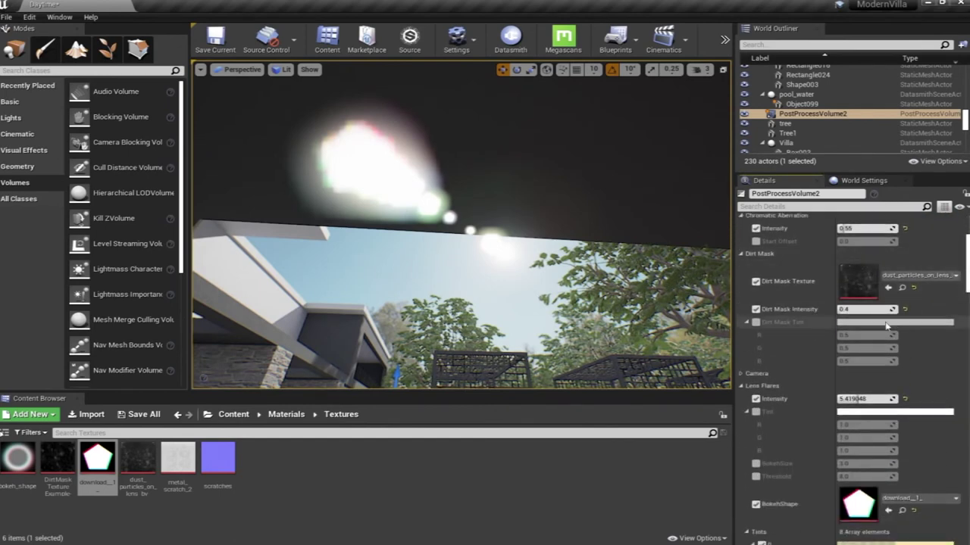
{"action": "left_click_drag", "start_coordinate": [864, 309], "coordinate": [899, 309]}
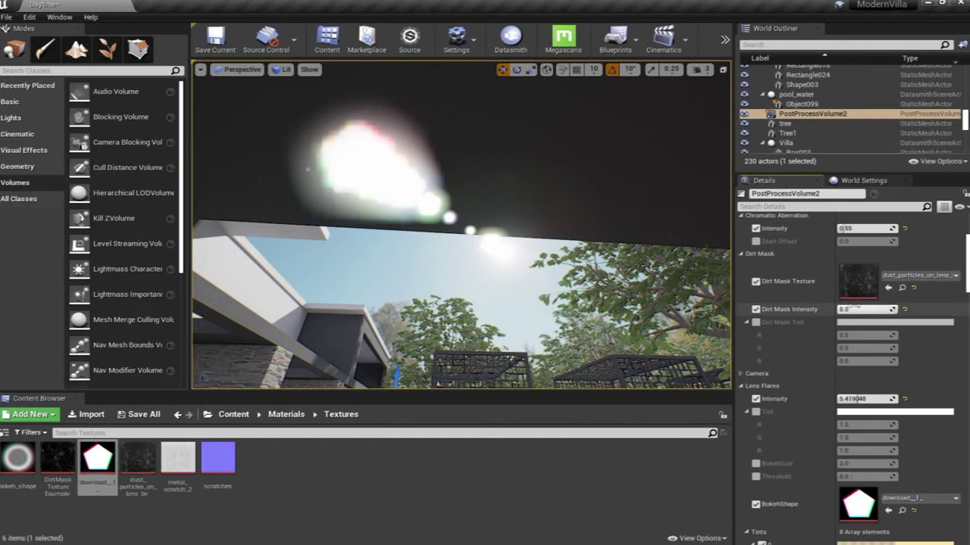
{"action": "mouse_move", "coordinate": [392, 193]}
{"action": "right_mouse_down"}
{"action": "mouse_move", "coordinate": [382, 174]}
{"action": "mouse_move", "coordinate": [401, 202]}
{"action": "mouse_move", "coordinate": [388, 186]}
{"action": "right_mouse_up"}
{"action": "right_click_drag", "start_coordinate": [468, 201], "coordinate": [446, 233]}
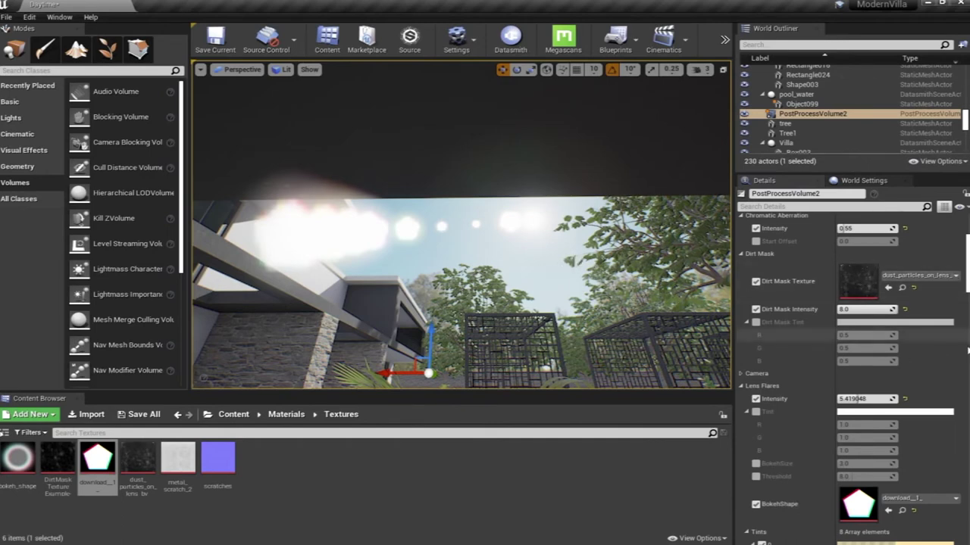
Step: Lower the Lens Flares Intensity to about 1.68 and assign the bokeh_shape texture as the BokehShape
{"action": "scroll", "coordinate": [965, 282], "scroll_direction": "down", "scroll_amount": 2}
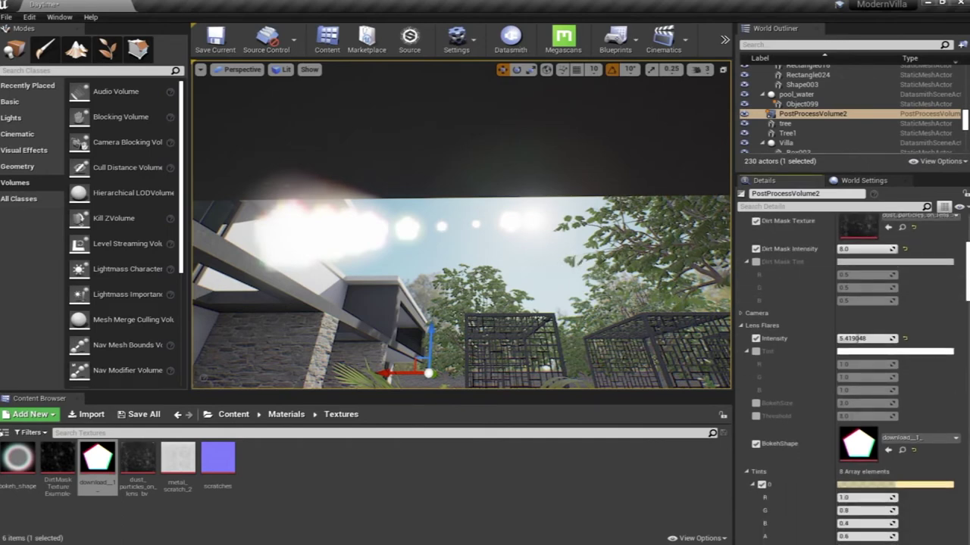
{"action": "left_click_drag", "start_coordinate": [853, 339], "coordinate": [841, 339]}
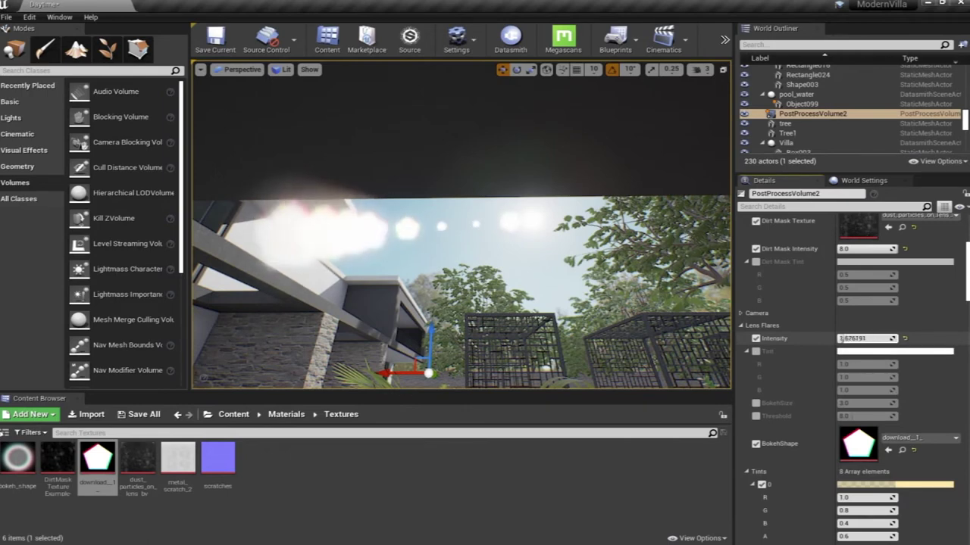
{"action": "left_click_drag", "start_coordinate": [18, 458], "coordinate": [858, 446]}
{"action": "mouse_move", "coordinate": [463, 228]}
{"action": "right_mouse_down"}
{"action": "mouse_move", "coordinate": [475, 227]}
{"action": "mouse_move", "coordinate": [449, 231]}
{"action": "right_mouse_up"}
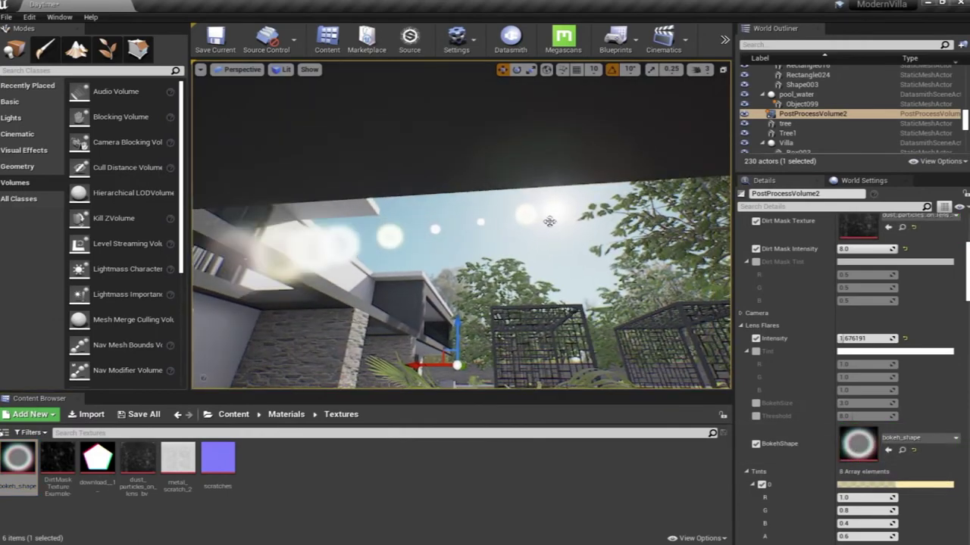
Step: Enable Vignette Intensity under Image Effects and set it to 1.0 with the villa and garden in view
{"action": "scroll", "coordinate": [848, 379], "scroll_direction": "down", "scroll_amount": 4}
{"action": "scroll", "coordinate": [848, 379], "scroll_direction": "down", "scroll_amount": 12}
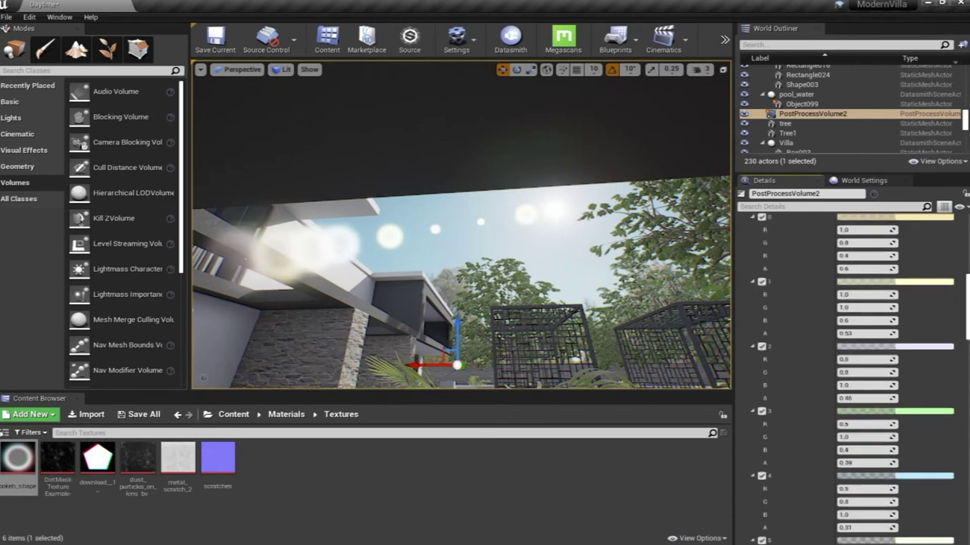
{"action": "scroll", "coordinate": [848, 379], "scroll_direction": "up", "scroll_amount": 5}
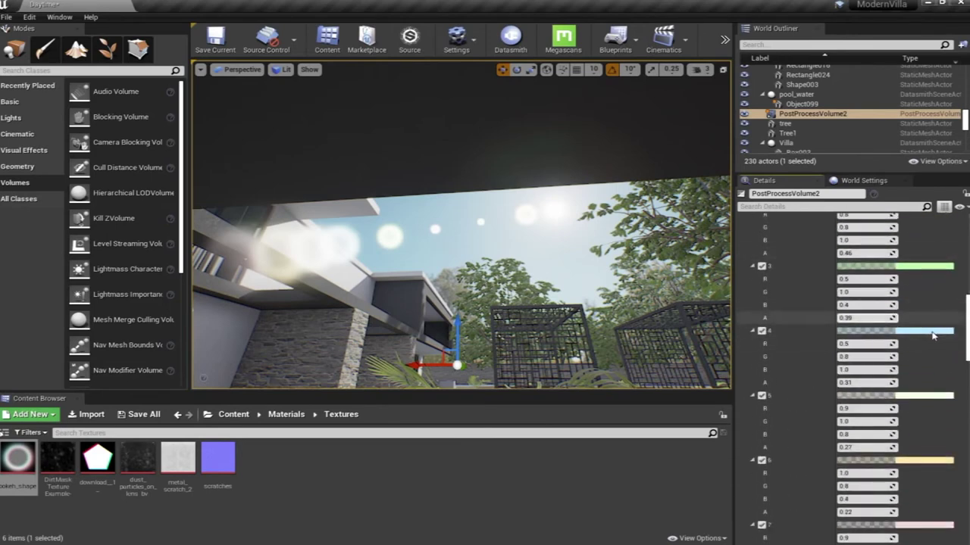
{"action": "left_click_drag", "start_coordinate": [967, 343], "coordinate": [967, 381]}
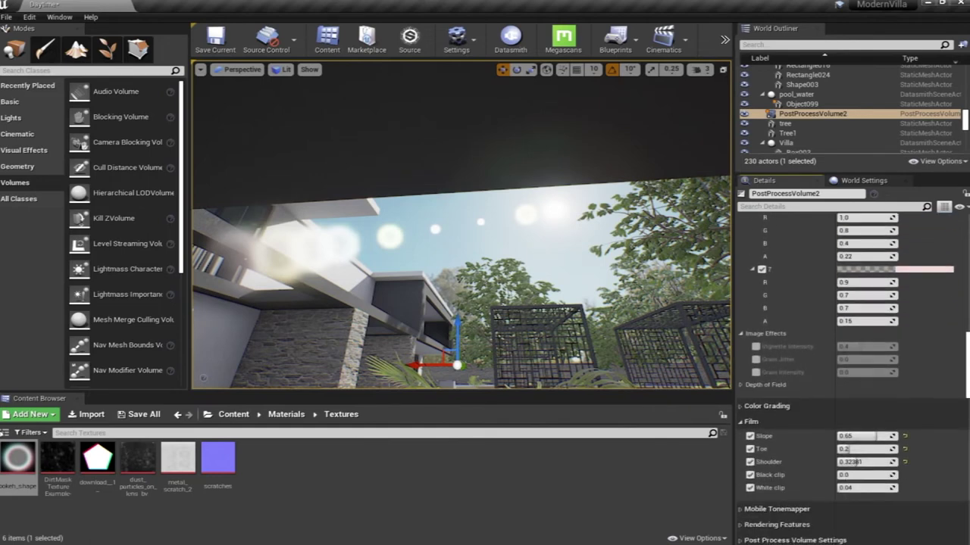
{"action": "left_click", "coordinate": [755, 347]}
{"action": "right_click_drag", "start_coordinate": [496, 256], "coordinate": [498, 326]}
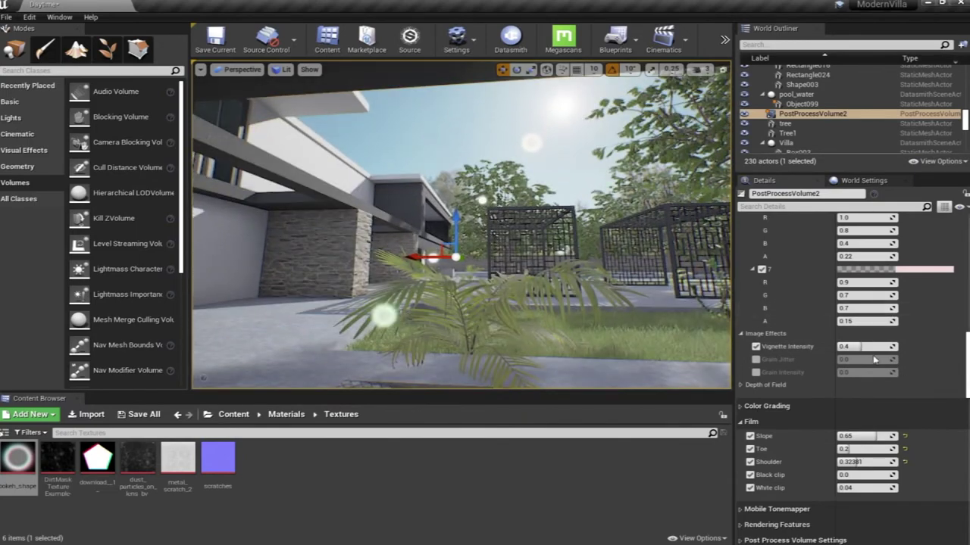
{"action": "left_click_drag", "start_coordinate": [860, 346], "coordinate": [887, 346]}
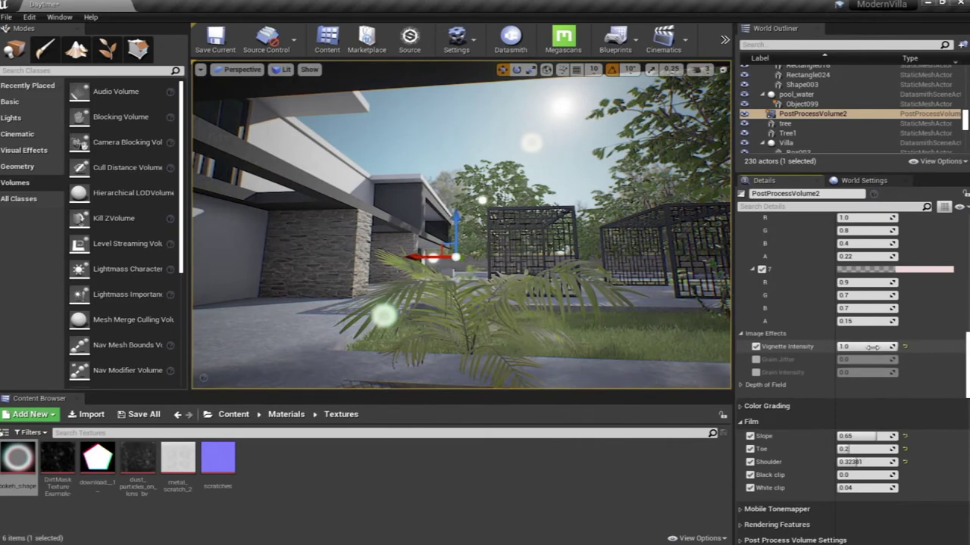
Step: Try Vignette Intensity values of 4 and 3, and return it to 1
{"action": "left_click", "coordinate": [872, 346]}
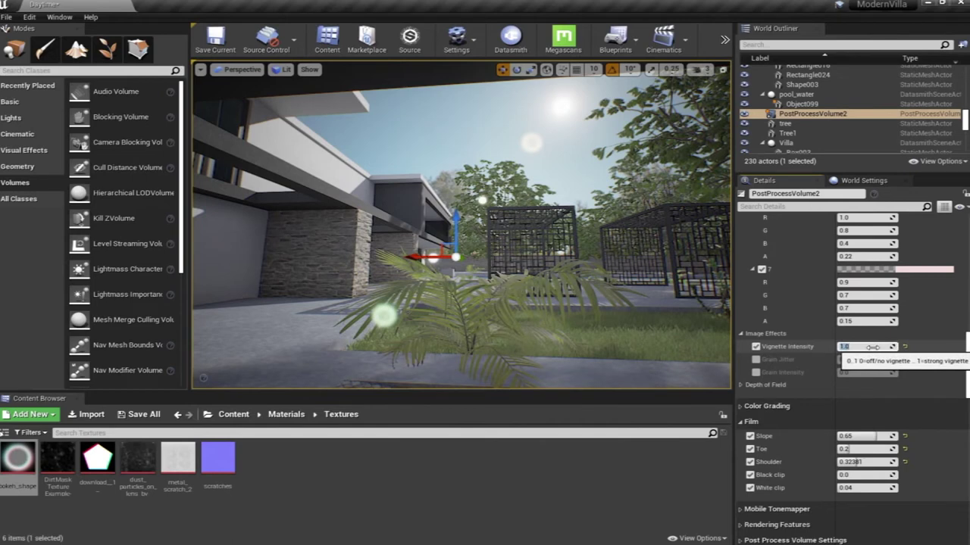
{"action": "type", "text": "4"}
{"action": "key", "text": "Return"}
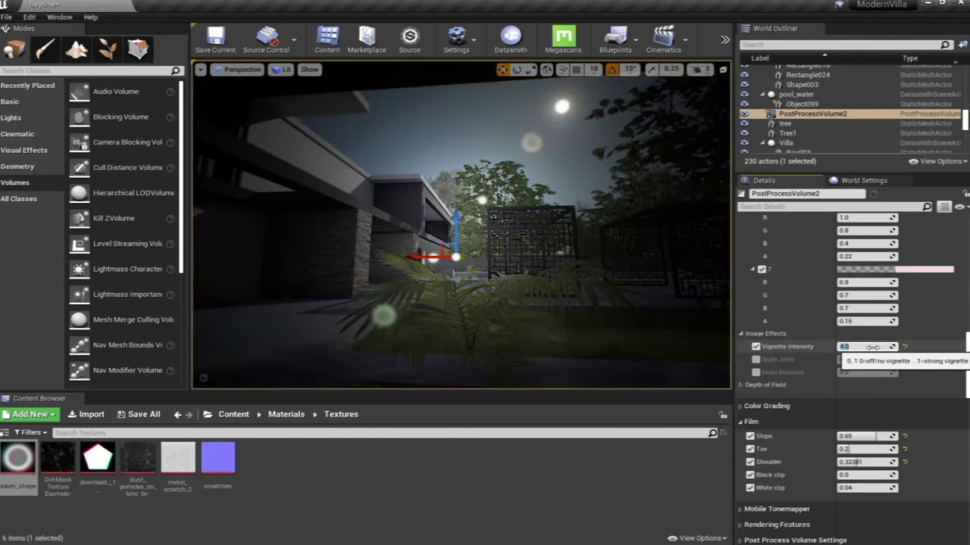
{"action": "key", "text": "Return"}
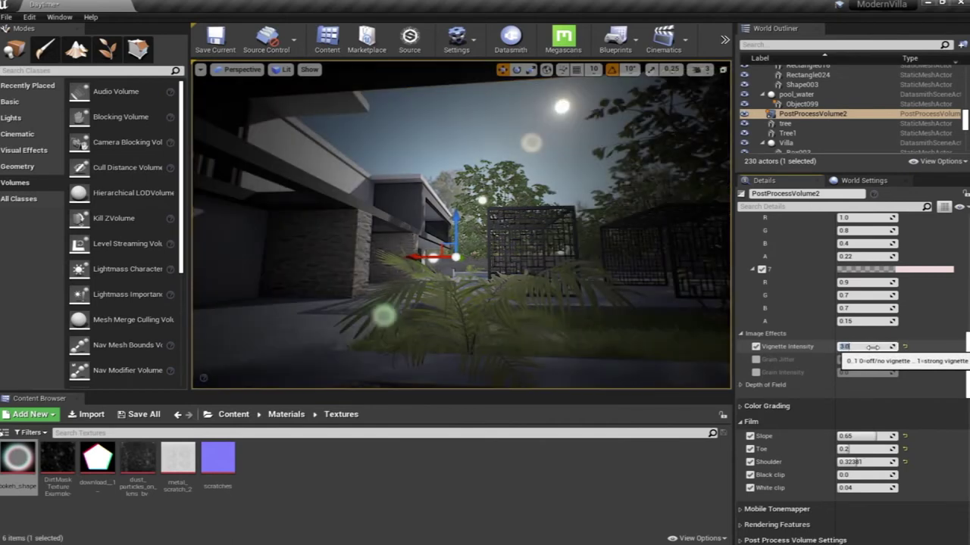
{"action": "type", "text": "1"}
{"action": "key", "text": "Return"}
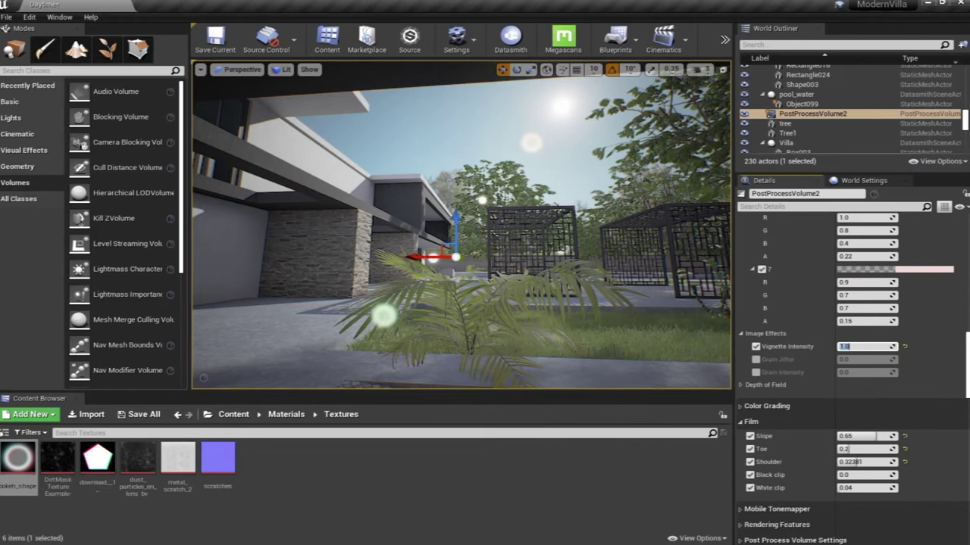
Step: Enable Grain Jitter and Grain Intensity, try a Grain Jitter of 2, and switch both overrides off again
{"action": "right_click_drag", "start_coordinate": [462, 228], "coordinate": [458, 226]}
{"action": "left_click", "coordinate": [755, 359]}
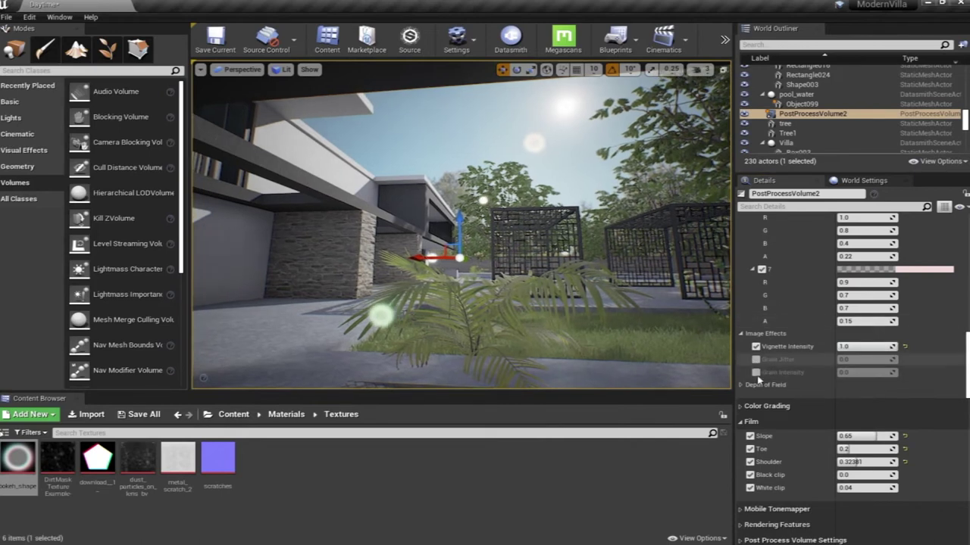
{"action": "left_click", "coordinate": [755, 372]}
{"action": "left_click", "coordinate": [845, 361]}
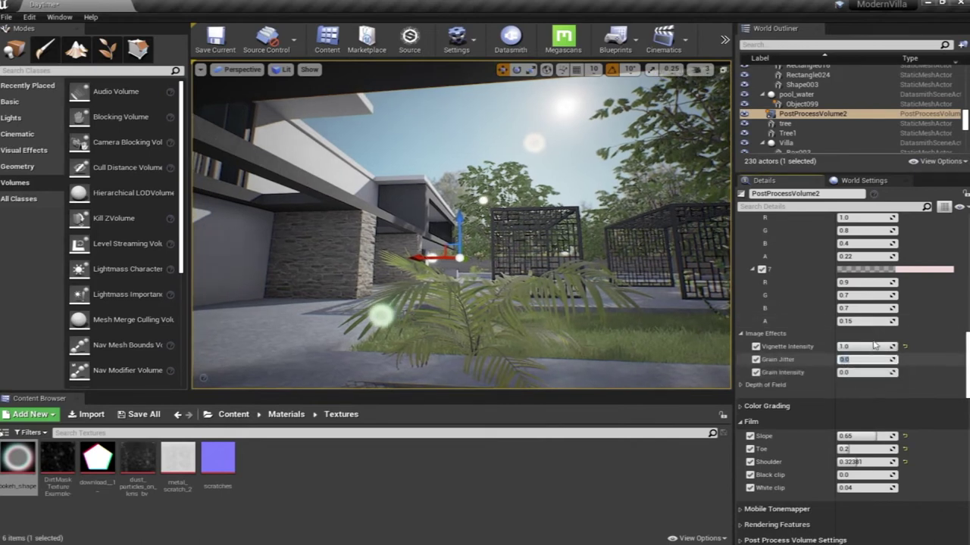
{"action": "type", "text": "2"}
{"action": "key", "text": "Return"}
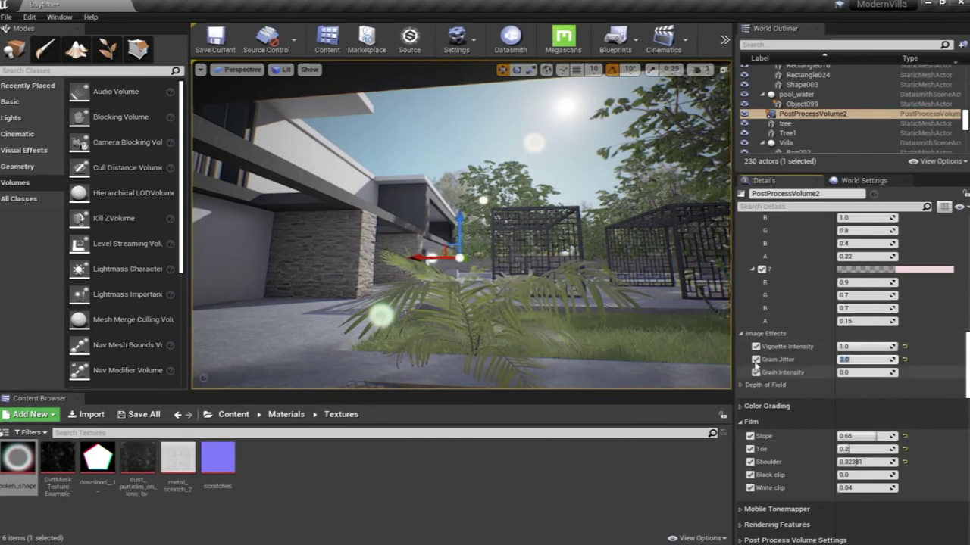
{"action": "left_click", "coordinate": [755, 359]}
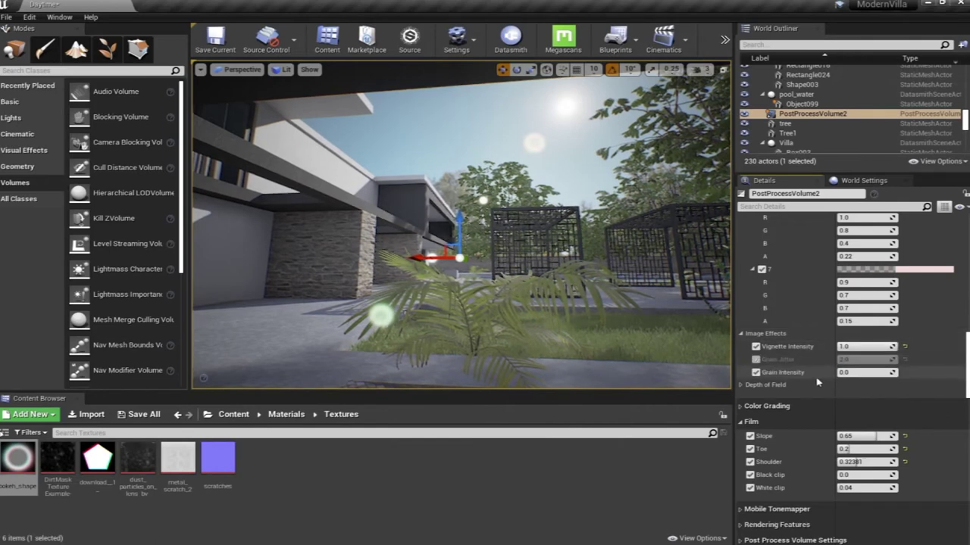
{"action": "left_click", "coordinate": [755, 372]}
{"action": "mouse_move", "coordinate": [491, 262]}
{"action": "right_mouse_down"}
{"action": "mouse_move", "coordinate": [473, 262]}
{"action": "mouse_move", "coordinate": [509, 263]}
{"action": "mouse_move", "coordinate": [483, 260]}
{"action": "mouse_move", "coordinate": [497, 262]}
{"action": "right_mouse_up"}
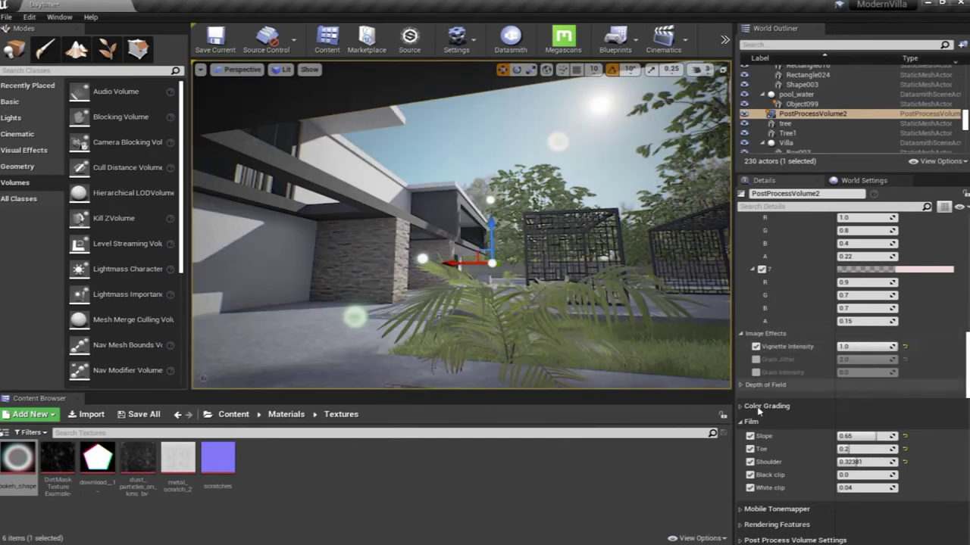
Step: Enable the Temp override under Color Grading's WhiteBalance and examine the color temperatures compared in the White-Balance-1 image
{"action": "left_click", "coordinate": [742, 407]}
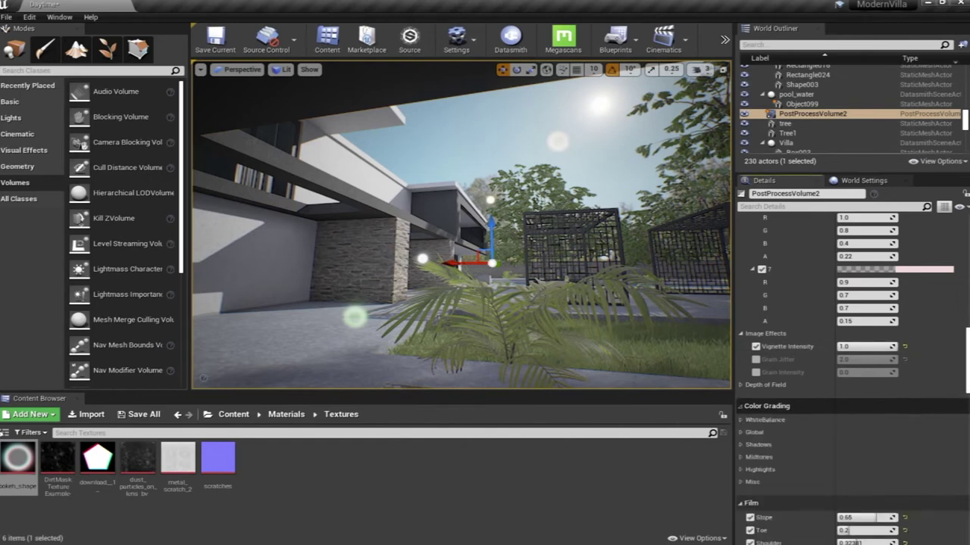
{"action": "scroll", "coordinate": [852, 379], "scroll_direction": "down", "scroll_amount": 2}
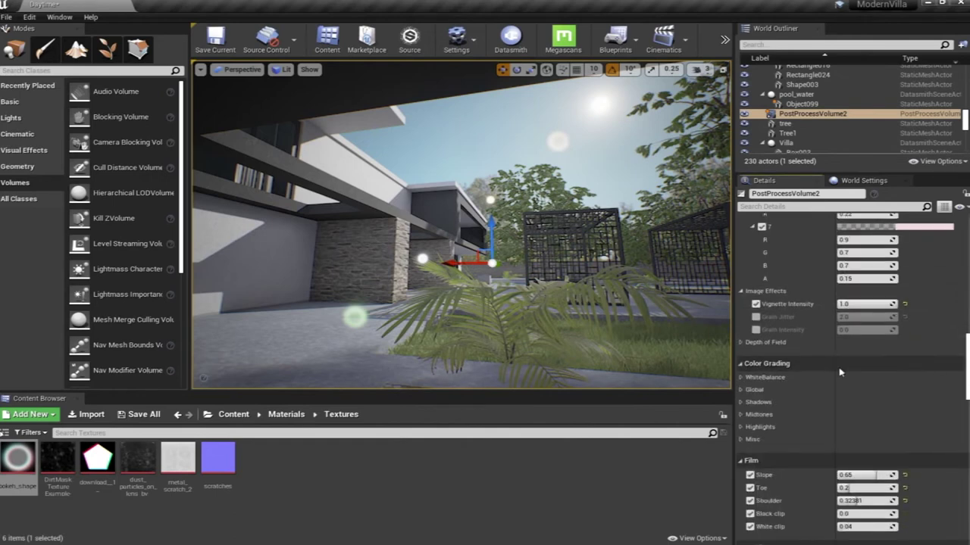
{"action": "left_click", "coordinate": [741, 377]}
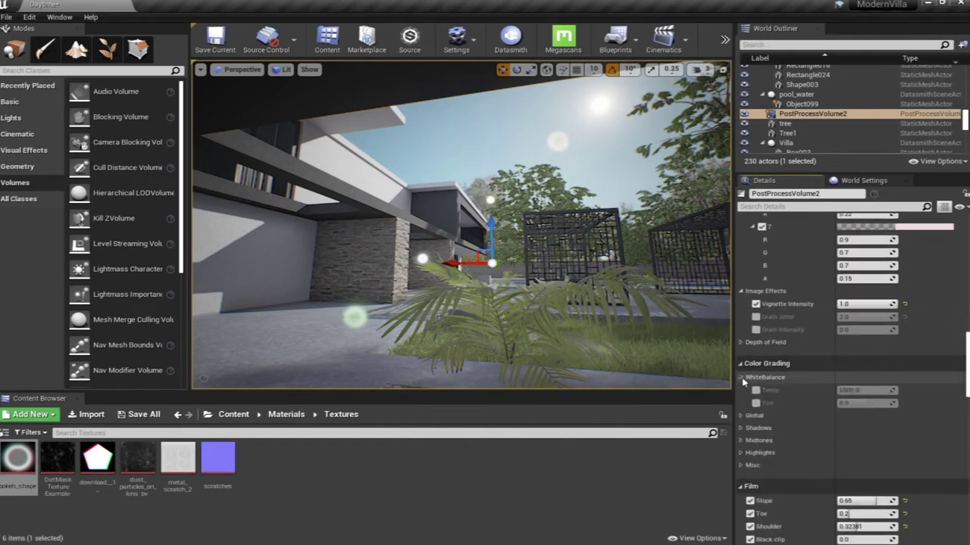
{"action": "right_click_drag", "start_coordinate": [512, 259], "coordinate": [433, 263]}
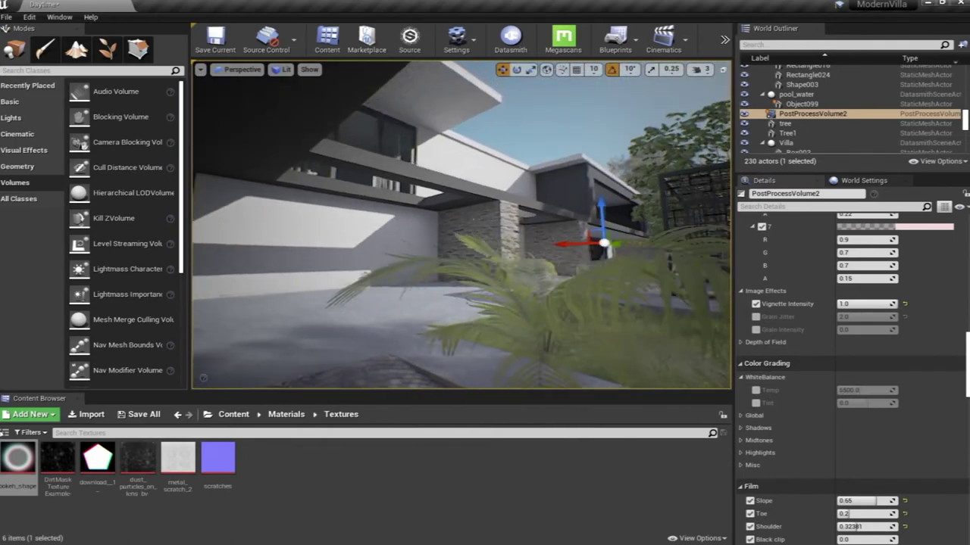
{"action": "mouse_move", "coordinate": [490, 261]}
{"action": "right_mouse_down"}
{"action": "mouse_move", "coordinate": [492, 253]}
{"action": "mouse_move", "coordinate": [490, 261]}
{"action": "right_mouse_up"}
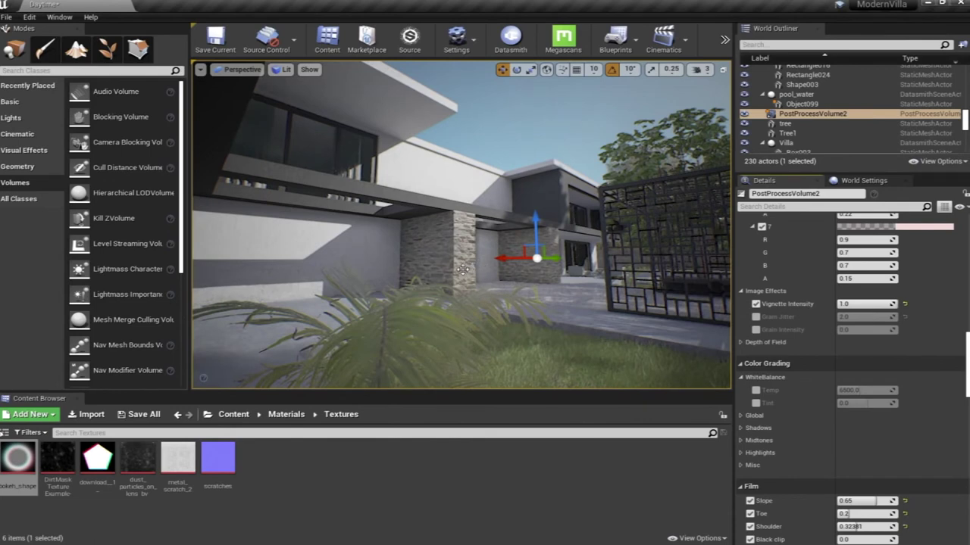
{"action": "right_click_drag", "start_coordinate": [490, 262], "coordinate": [459, 273]}
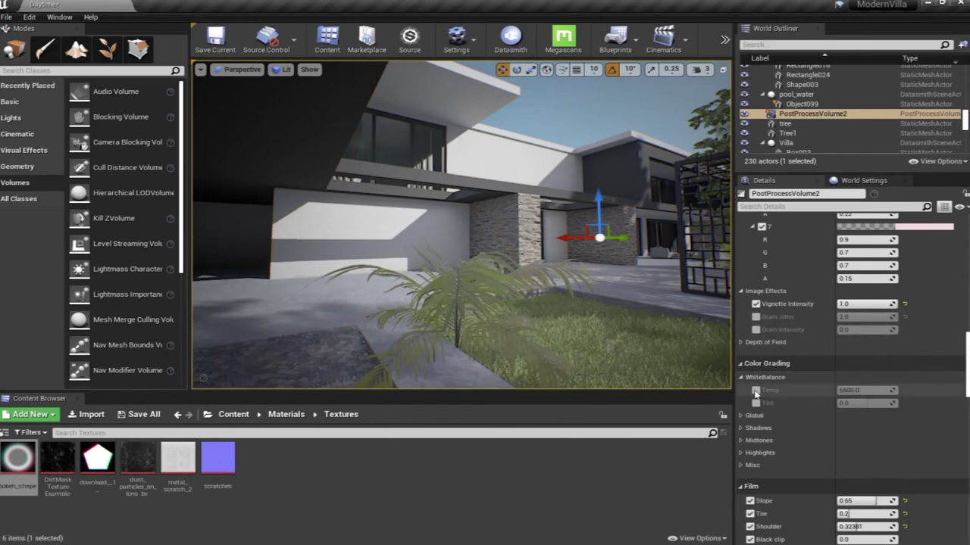
{"action": "left_click", "coordinate": [756, 390]}
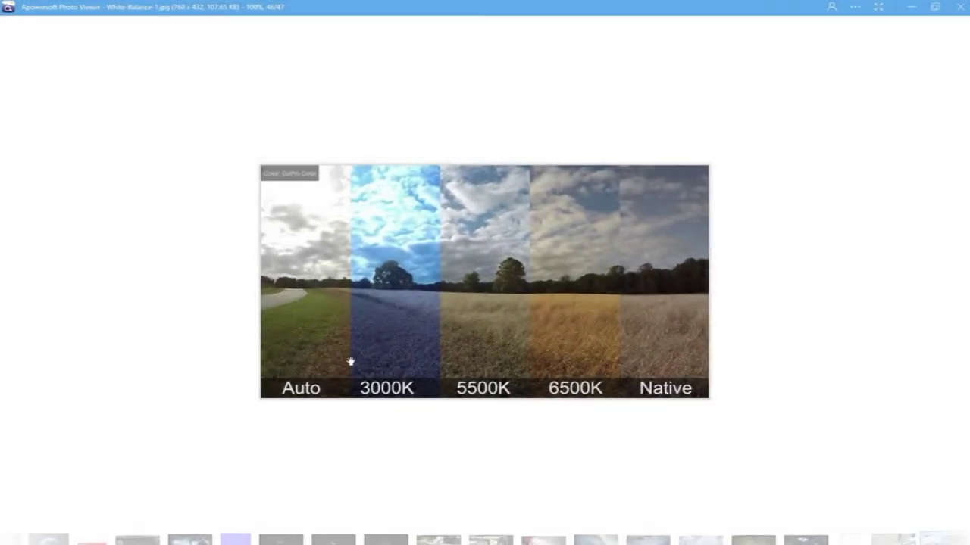
{"action": "scroll", "coordinate": [561, 272], "scroll_direction": "up", "scroll_amount": 3}
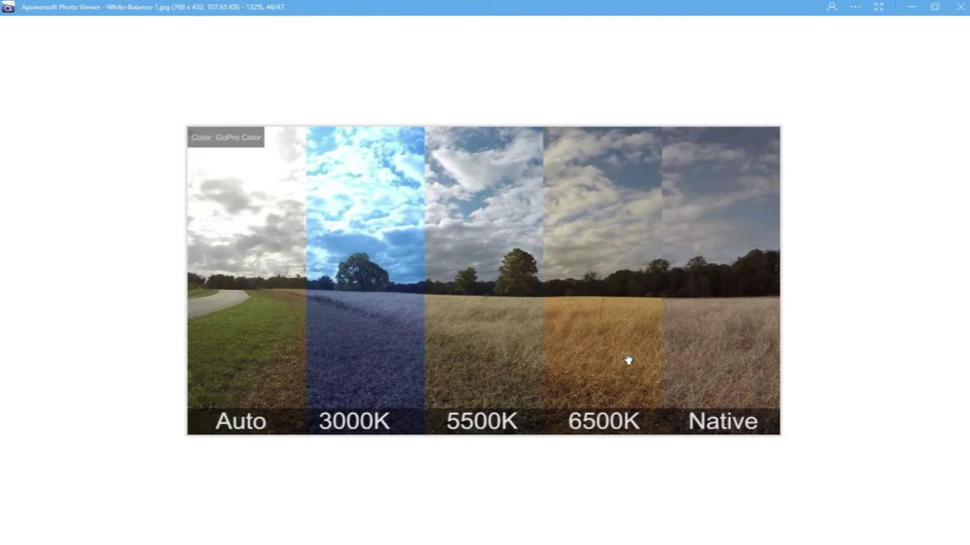
{"action": "left_click", "coordinate": [911, 7]}
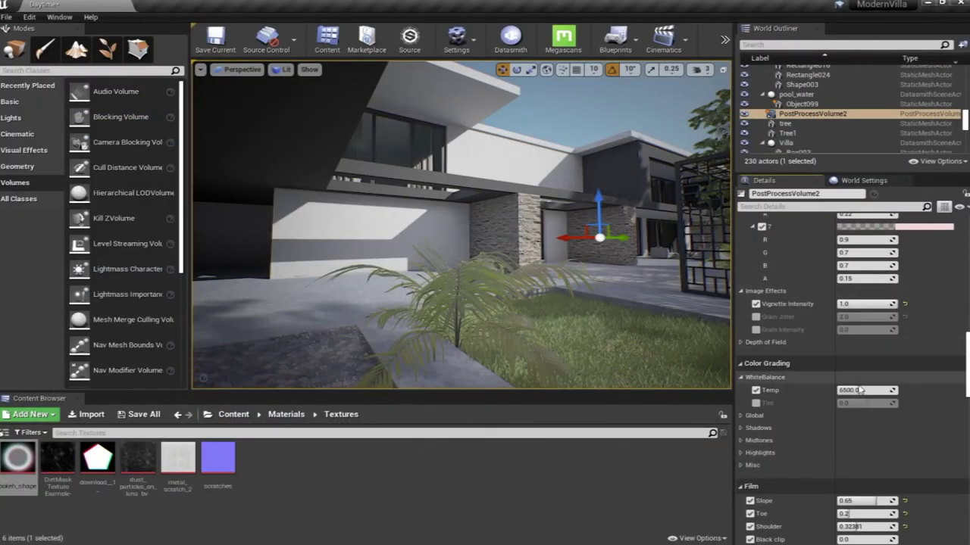
Step: Enable the Tint override, try White Balance Temp values of 7000 and about 9043, and set Temp to 7500
{"action": "left_click", "coordinate": [868, 390]}
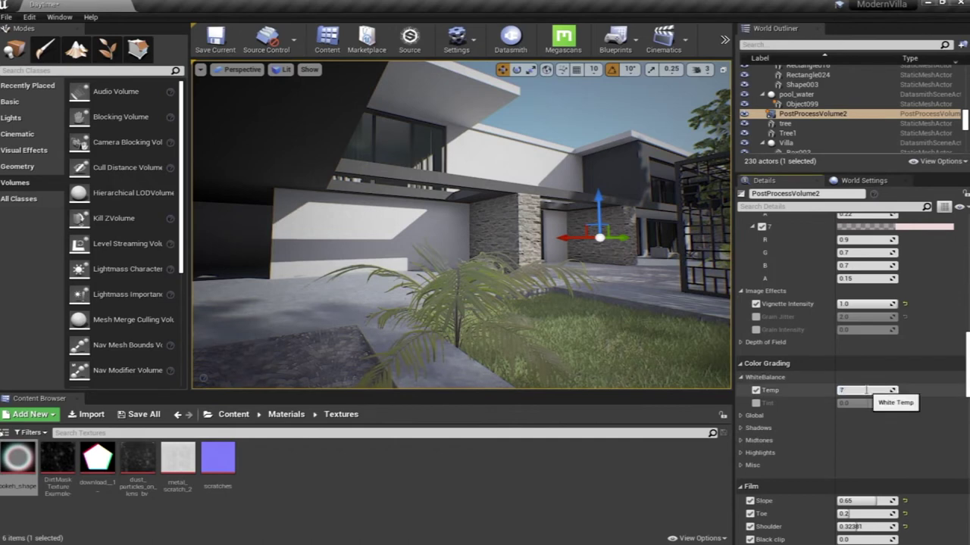
{"action": "key", "text": "Return"}
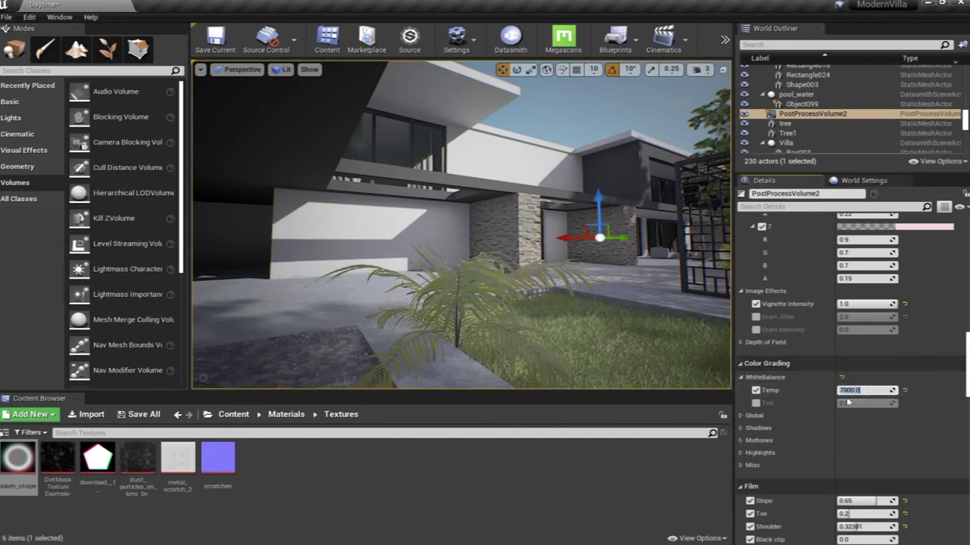
{"action": "left_click", "coordinate": [756, 404]}
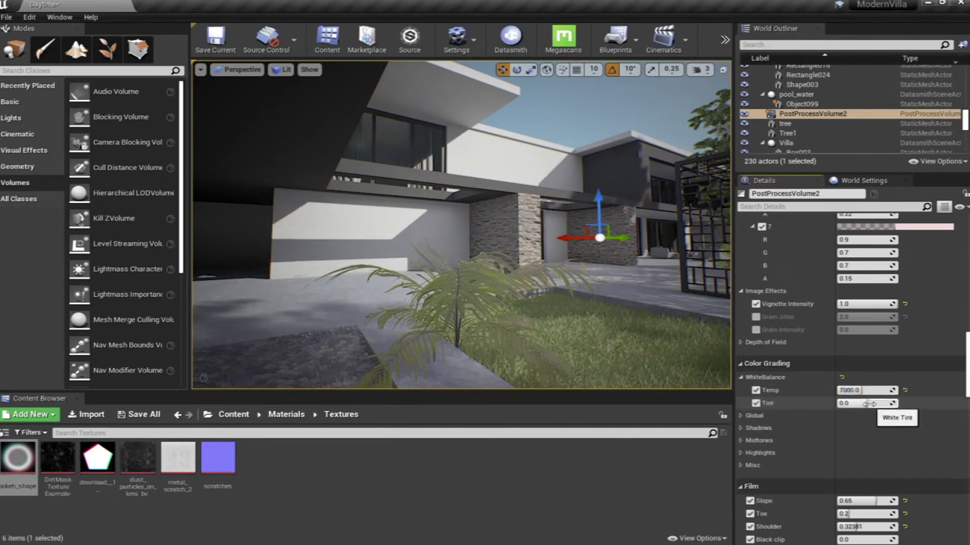
{"action": "left_click", "coordinate": [864, 390]}
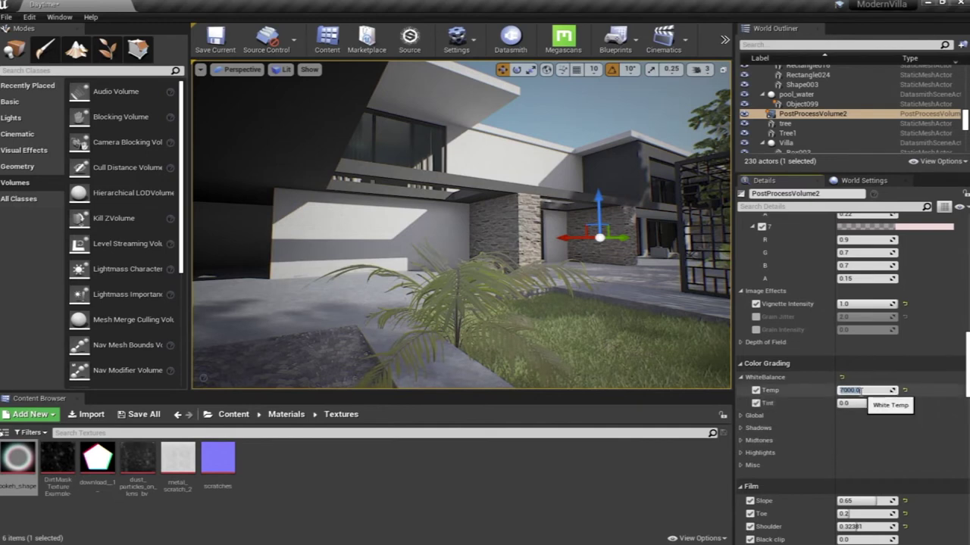
{"action": "type", "text": "7"}
{"action": "key", "text": "Return"}
{"action": "left_click_drag", "start_coordinate": [893, 390], "coordinate": [868, 390]}
{"action": "right_click_drag", "start_coordinate": [565, 317], "coordinate": [582, 300]}
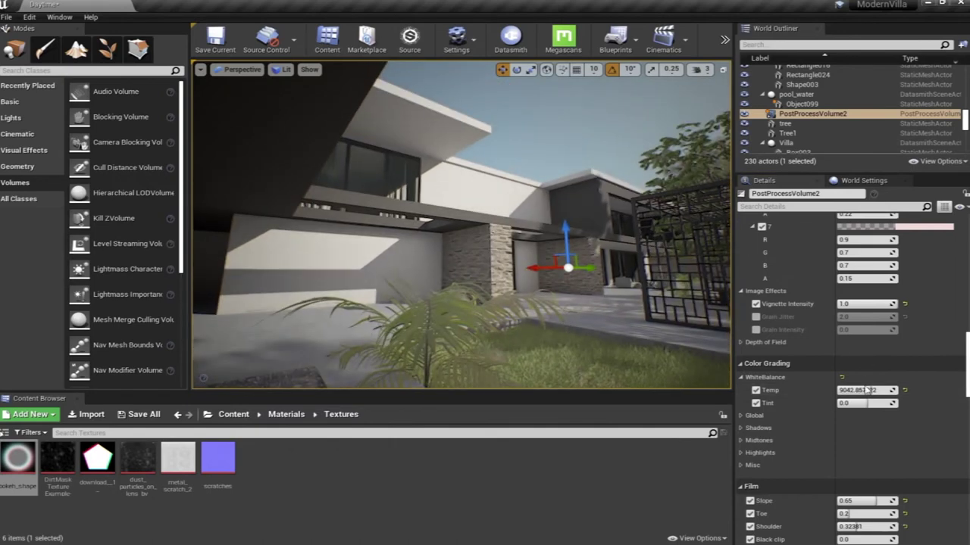
{"action": "left_click", "coordinate": [864, 390]}
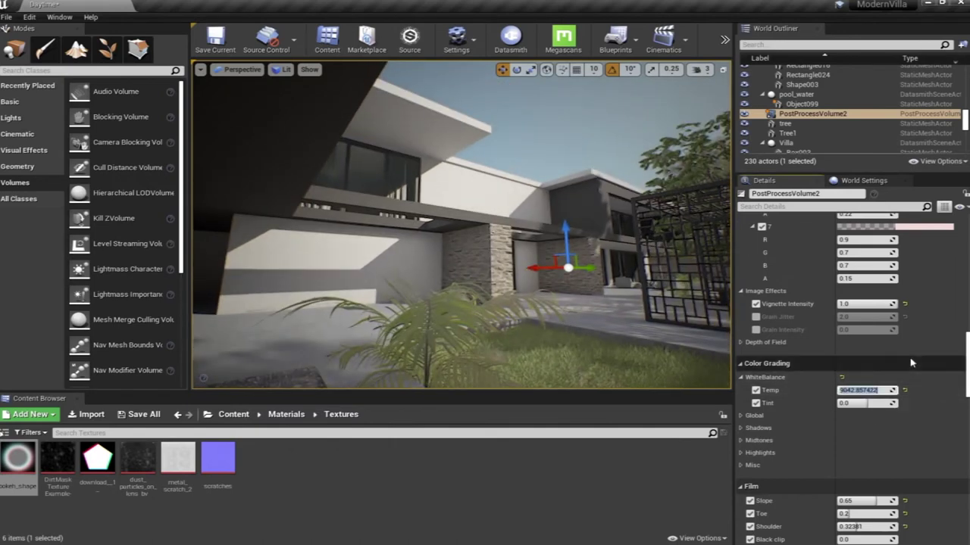
{"action": "type", "text": "7500"}
{"action": "key", "text": "Return"}
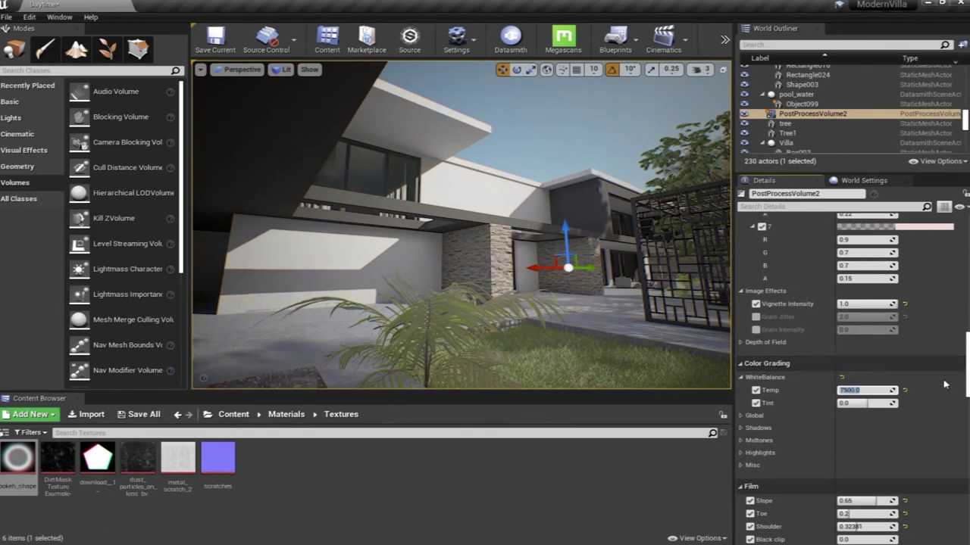
Step: Try White Balance Tint values of about 0.44 and 0.31, and switch the Tint override off again
{"action": "left_click_drag", "start_coordinate": [866, 403], "coordinate": [883, 403]}
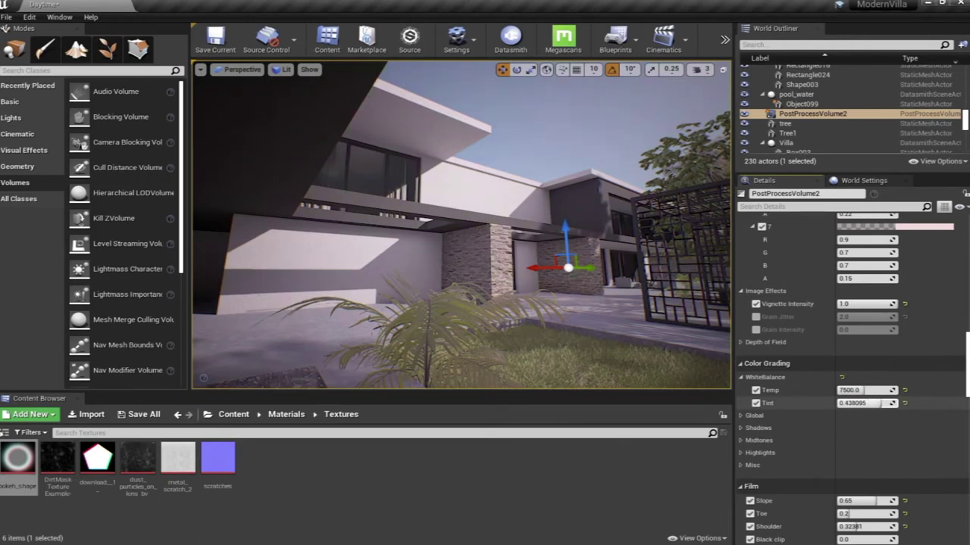
{"action": "left_click_drag", "start_coordinate": [883, 403], "coordinate": [797, 415]}
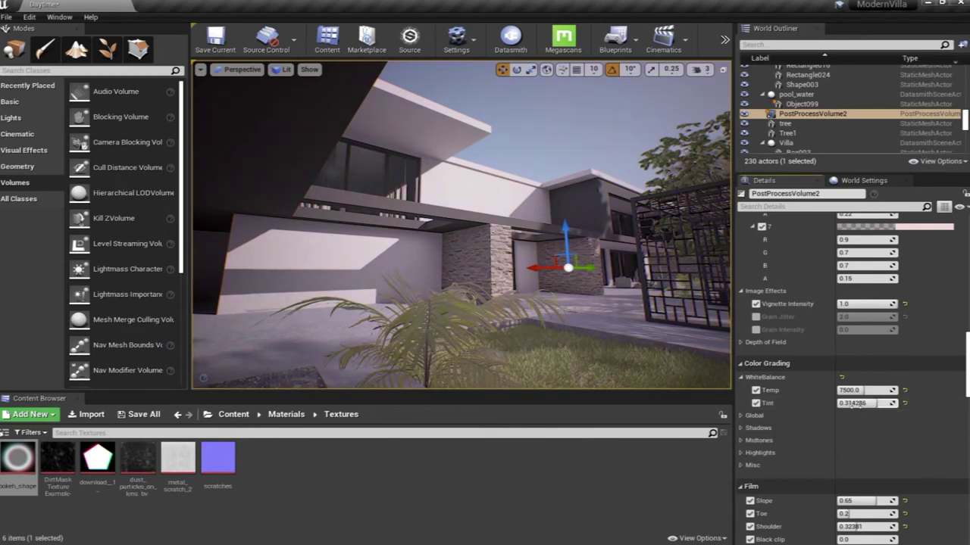
{"action": "left_click", "coordinate": [756, 403]}
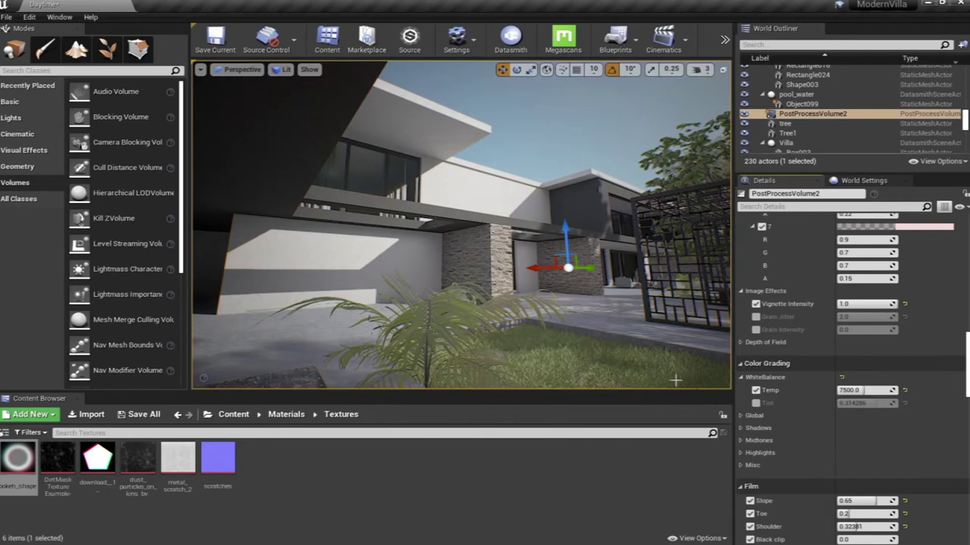
Step: Expand the Saturation and Contrast controls of the Global color grading and enable the Saturation override
{"action": "left_click", "coordinate": [740, 417]}
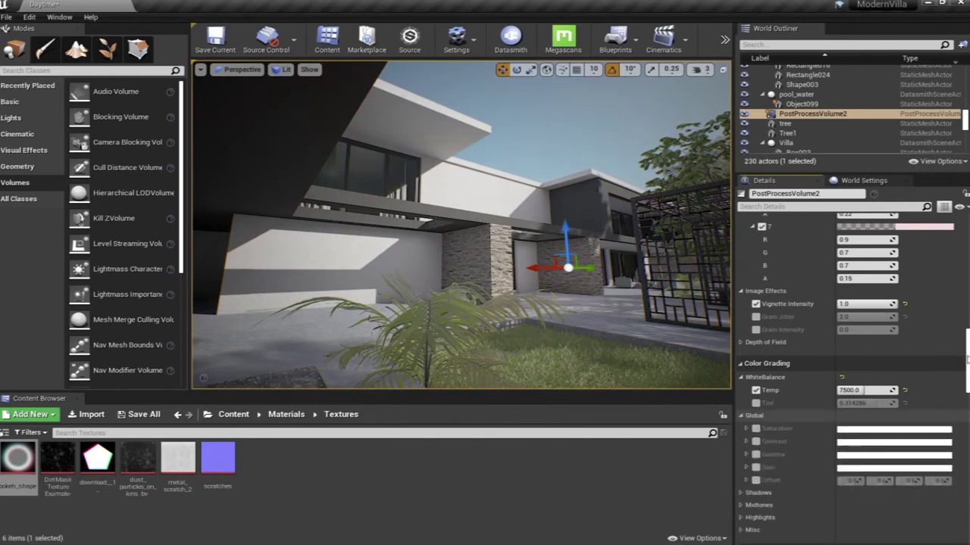
{"action": "scroll", "coordinate": [853, 379], "scroll_direction": "down", "scroll_amount": 3}
{"action": "scroll", "coordinate": [852, 379], "scroll_direction": "up", "scroll_amount": 1}
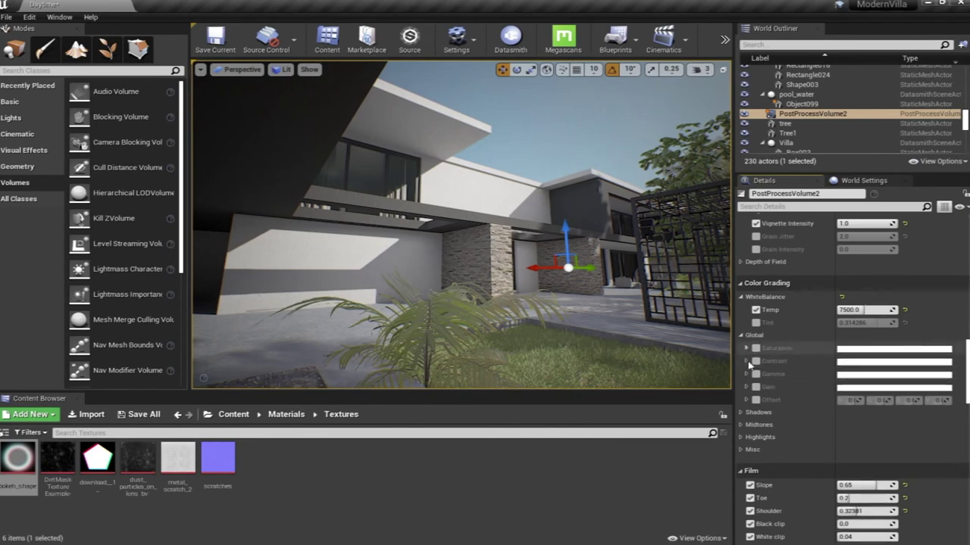
{"action": "left_click", "coordinate": [746, 348]}
{"action": "left_click", "coordinate": [746, 443]}
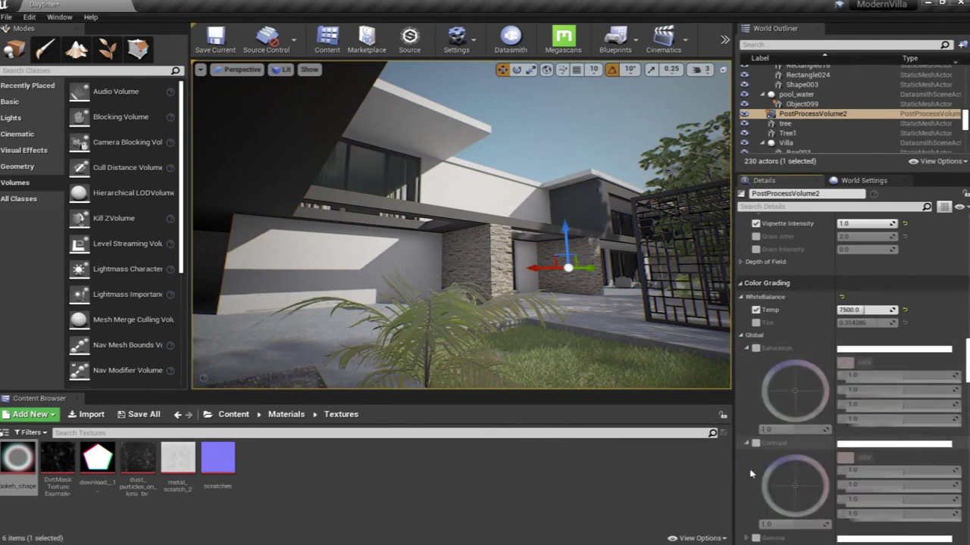
{"action": "left_click", "coordinate": [755, 348]}
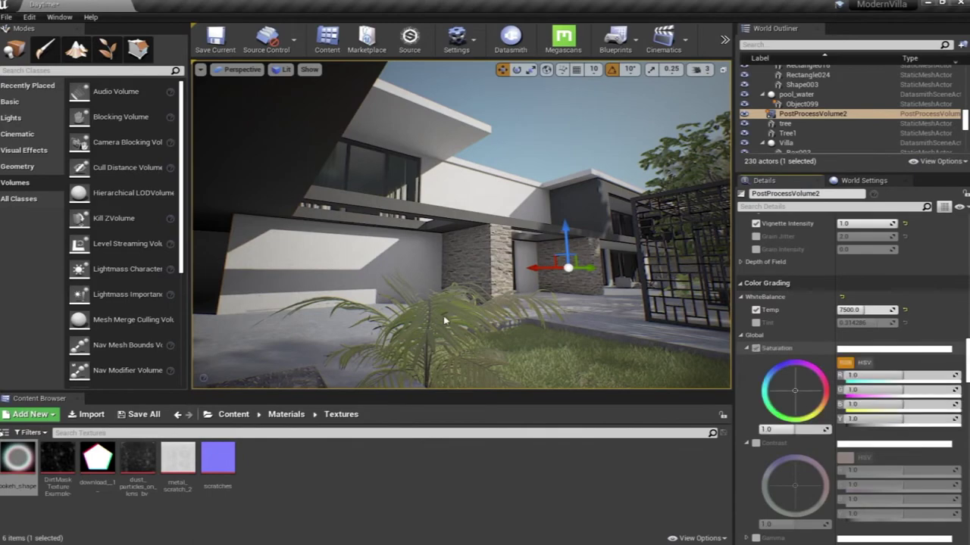
Step: Shift the global Saturation wheel slightly toward red and set its value to 1.15, with the red car in view
{"action": "right_click_drag", "start_coordinate": [461, 225], "coordinate": [659, 239]}
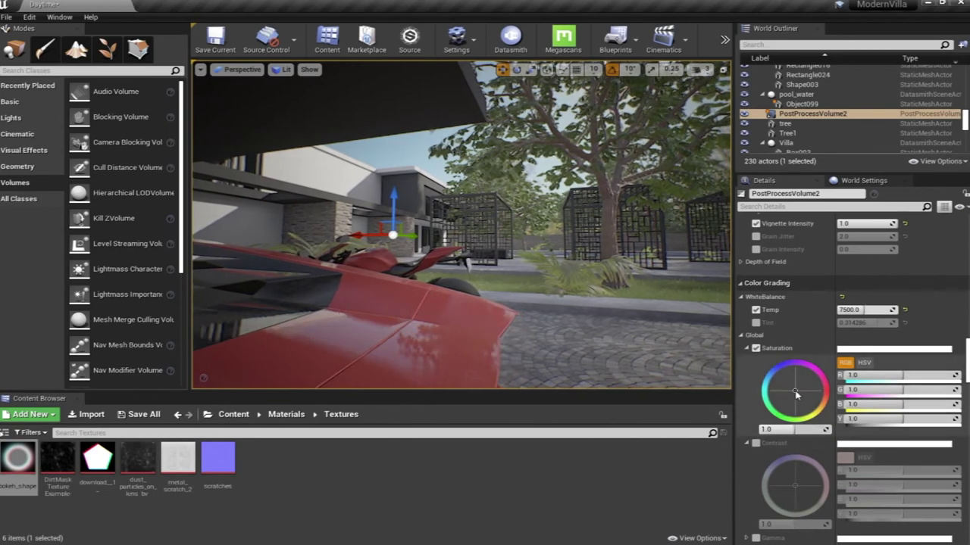
{"action": "left_click_drag", "start_coordinate": [811, 389], "coordinate": [803, 392]}
{"action": "mouse_move", "coordinate": [795, 429]}
{"action": "left_mouse_down"}
{"action": "mouse_move", "coordinate": [821, 429]}
{"action": "mouse_move", "coordinate": [800, 429]}
{"action": "left_mouse_up"}
{"action": "left_click", "coordinate": [803, 430]}
{"action": "type", "text": "1.15"}
{"action": "key", "text": "Return"}
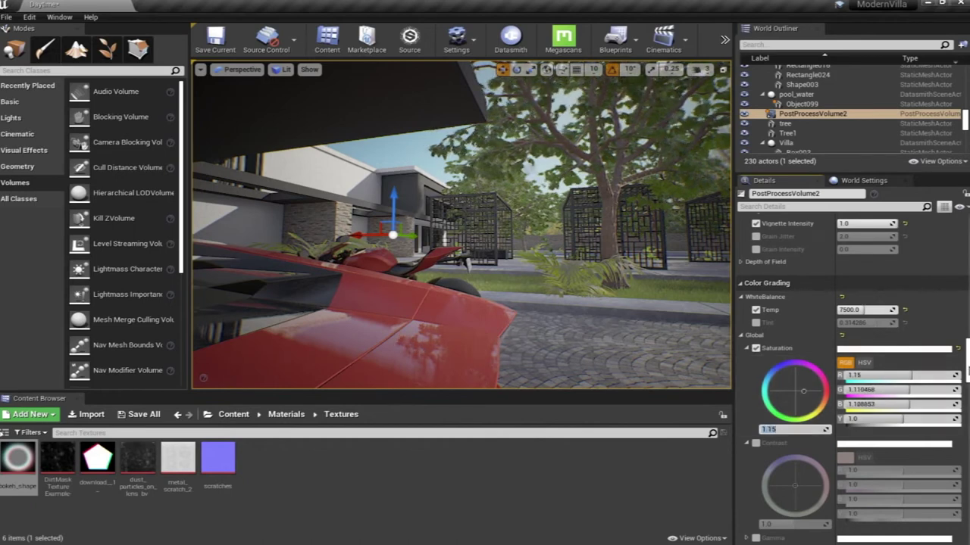
Step: Enable the global Contrast override and shift its color wheel slightly toward orange, framing the red motorcycle in front of the villa
{"action": "scroll", "coordinate": [849, 379], "scroll_direction": "down", "scroll_amount": 1}
{"action": "left_click", "coordinate": [755, 431]}
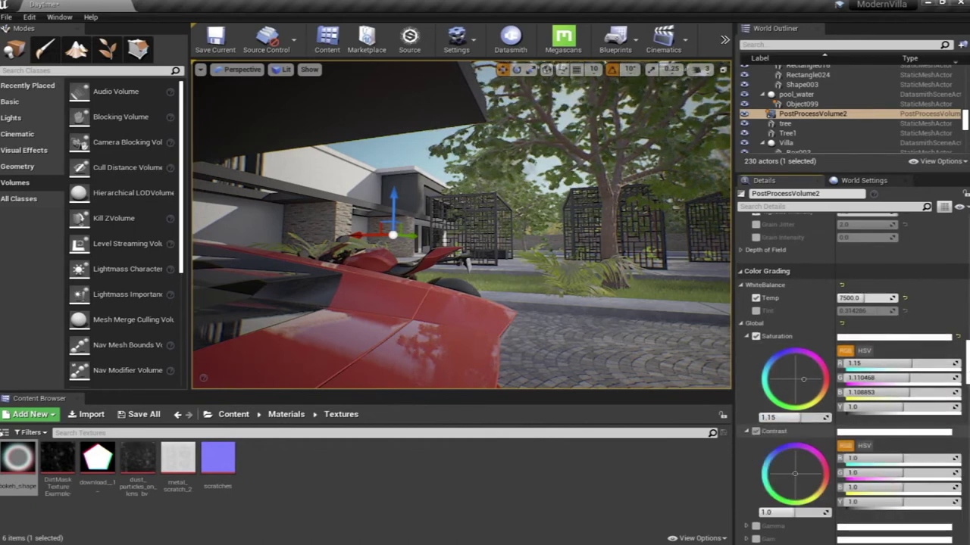
{"action": "scroll", "coordinate": [852, 379], "scroll_direction": "down", "scroll_amount": 1}
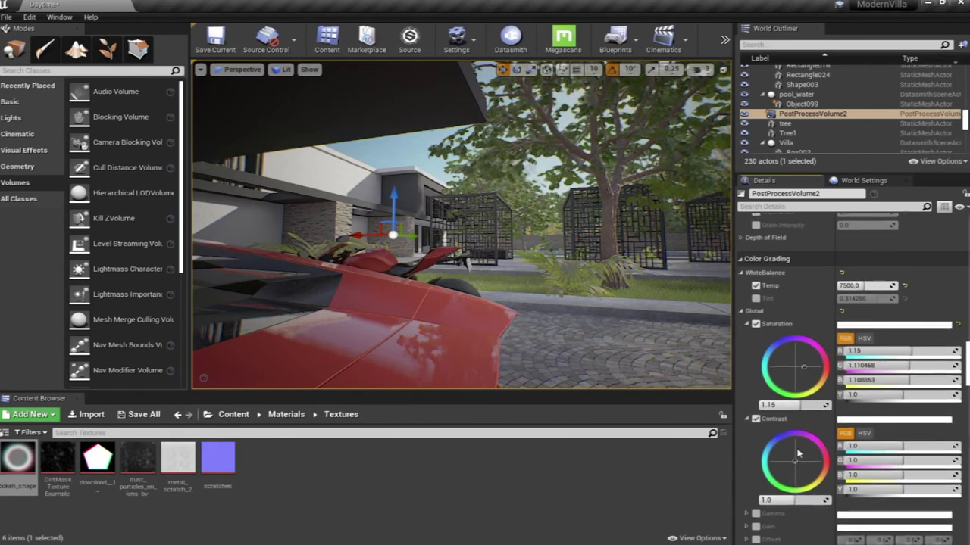
{"action": "mouse_move", "coordinate": [796, 461]}
{"action": "left_mouse_down"}
{"action": "mouse_move", "coordinate": [814, 468]}
{"action": "mouse_move", "coordinate": [805, 467]}
{"action": "left_mouse_up"}
{"action": "right_click_drag", "start_coordinate": [485, 227], "coordinate": [401, 239]}
{"action": "key", "text": "d"}
{"action": "middle_click_drag", "start_coordinate": [285, 201], "coordinate": [312, 174]}
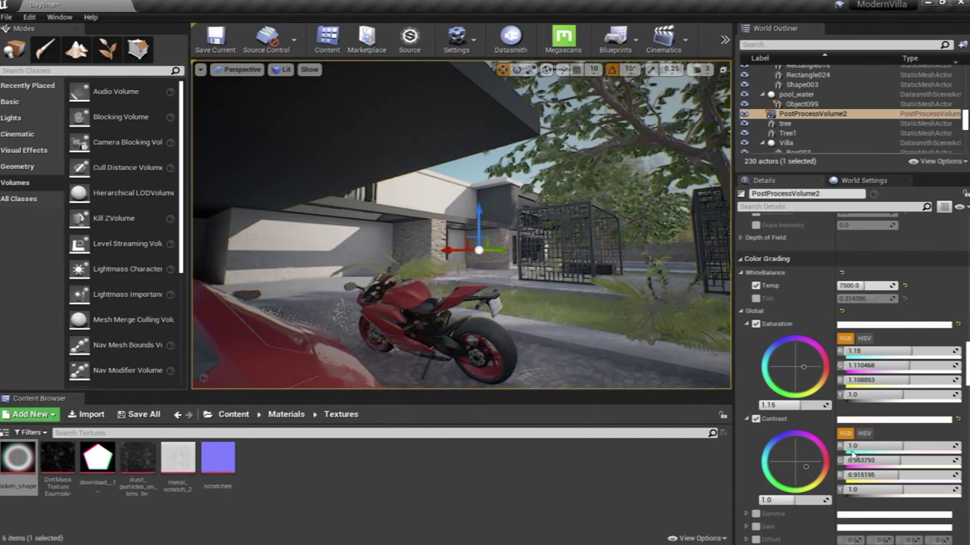
Step: Try a global Contrast of 1.21 with its color wheel shifted strongly toward orange
{"action": "left_click_drag", "start_coordinate": [809, 470], "coordinate": [802, 500]}
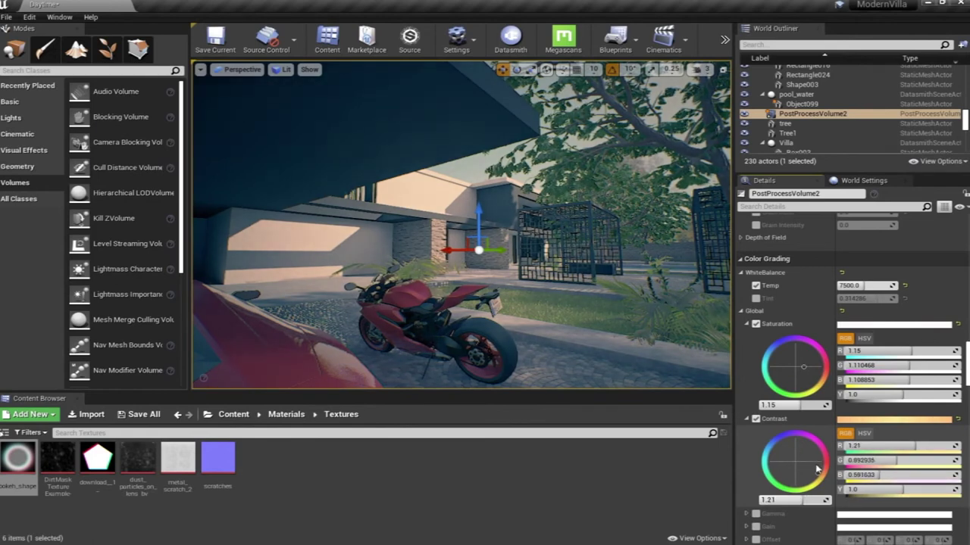
{"action": "right_click_drag", "start_coordinate": [649, 374], "coordinate": [627, 375]}
{"action": "middle_click_drag", "start_coordinate": [561, 306], "coordinate": [570, 307]}
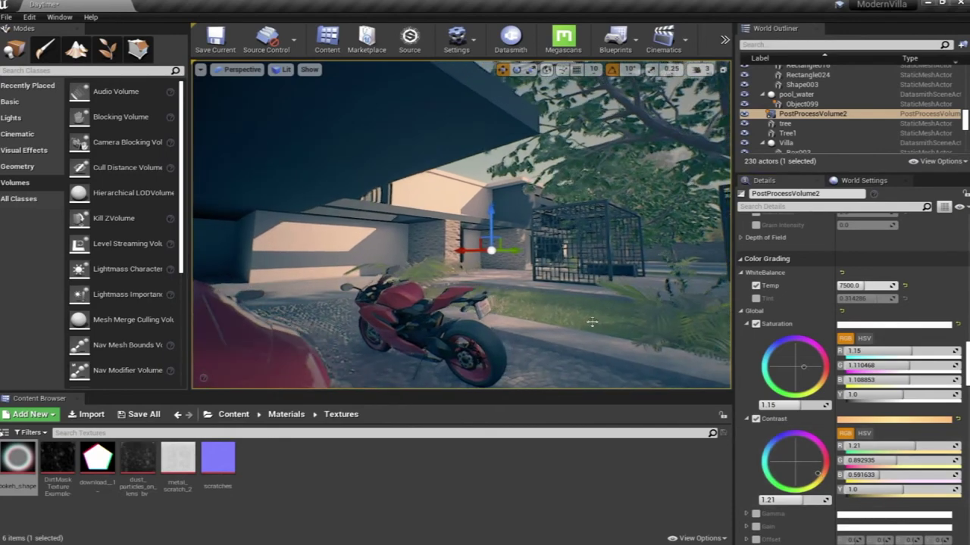
Step: Lower the global Contrast to 0.99 and move its color wheel point just off center toward blue
{"action": "left_click_drag", "start_coordinate": [819, 477], "coordinate": [810, 472]}
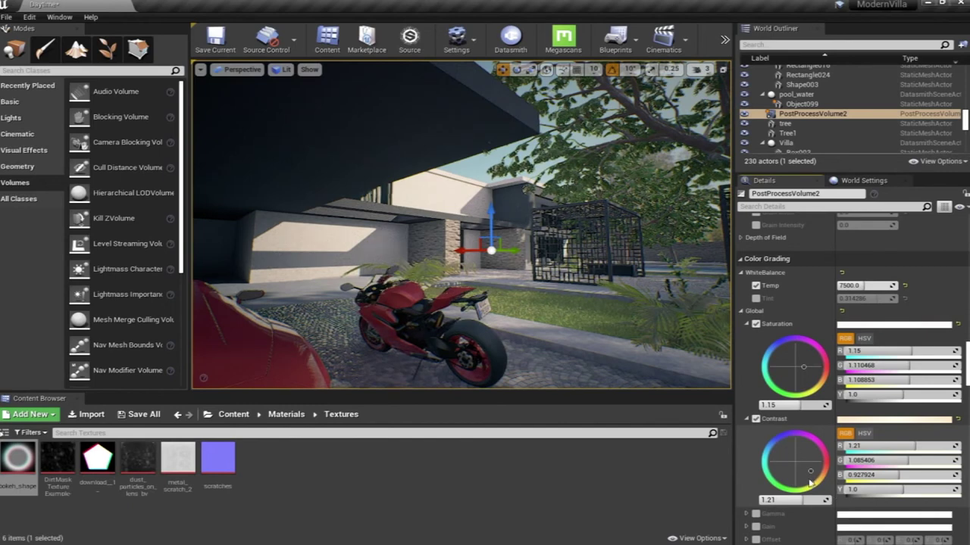
{"action": "left_click_drag", "start_coordinate": [793, 500], "coordinate": [779, 500]}
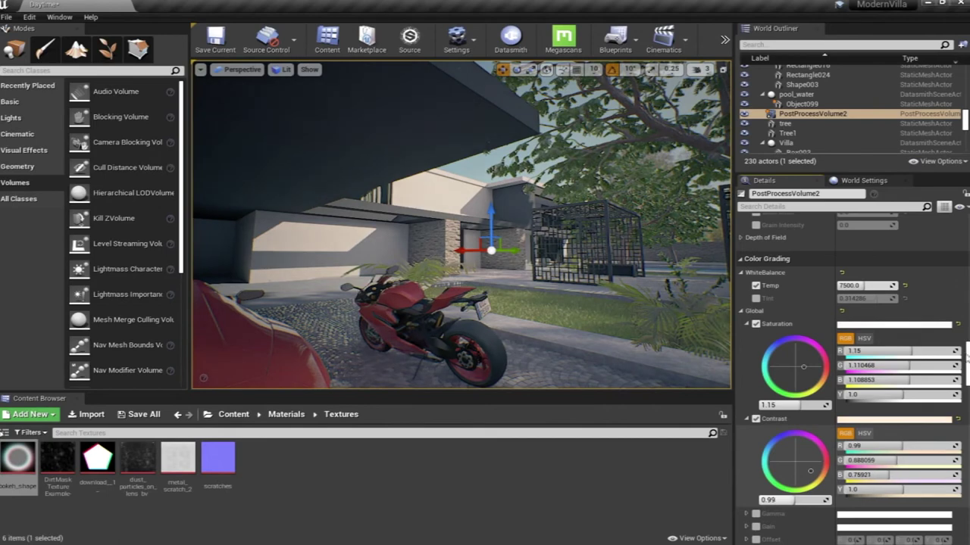
{"action": "scroll", "coordinate": [848, 378], "scroll_direction": "down", "scroll_amount": 1}
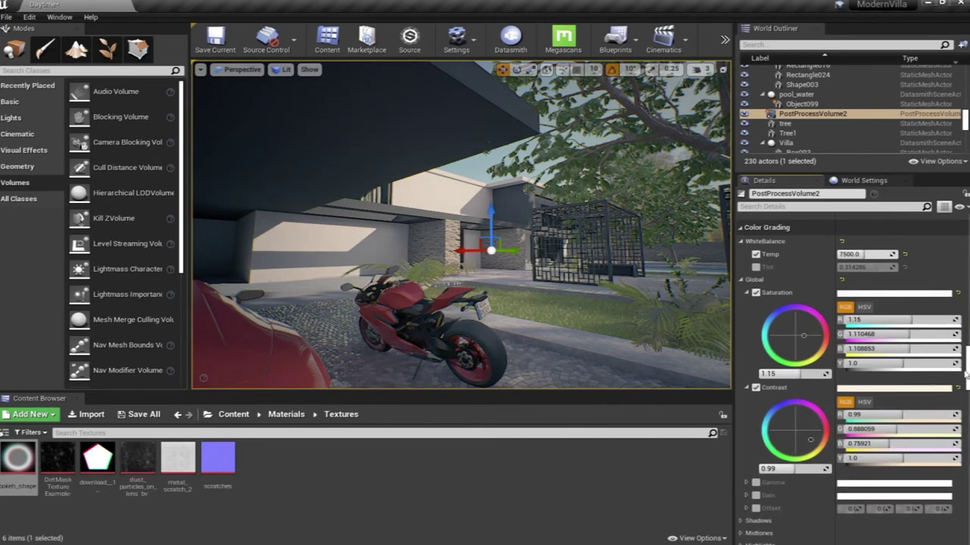
{"action": "mouse_move", "coordinate": [810, 441]}
{"action": "left_mouse_down"}
{"action": "mouse_move", "coordinate": [782, 426]}
{"action": "mouse_move", "coordinate": [791, 429]}
{"action": "left_mouse_up"}
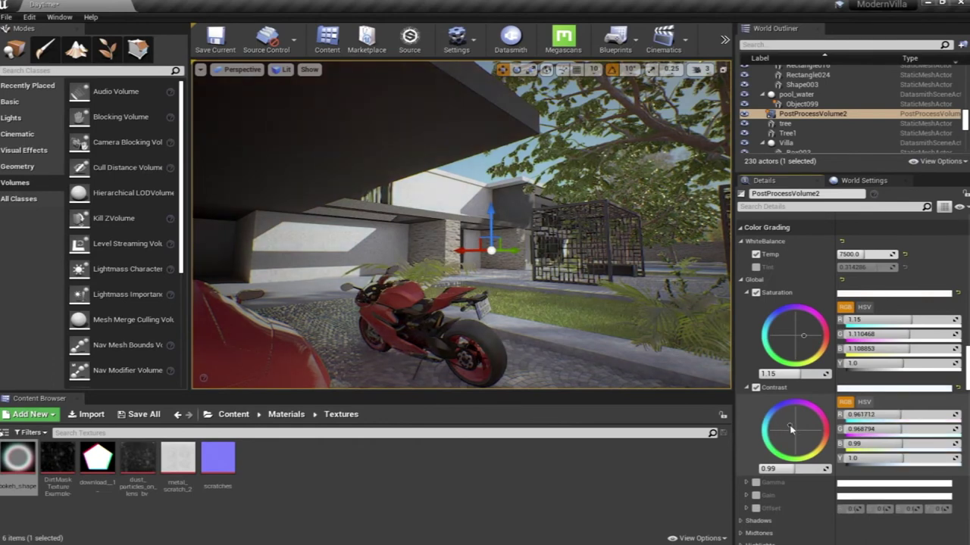
Step: Enable the global Gamma override and raise it to 1.14, checking the red car and motorcycle in front of the villa
{"action": "left_click", "coordinate": [746, 483]}
{"action": "scroll", "coordinate": [765, 485], "scroll_direction": "down", "scroll_amount": 1}
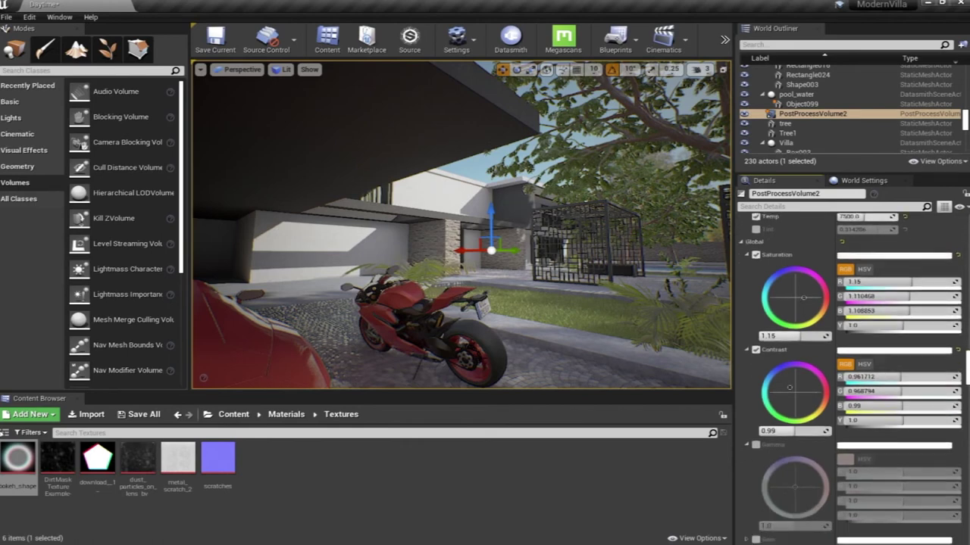
{"action": "scroll", "coordinate": [853, 379], "scroll_direction": "down", "scroll_amount": 1}
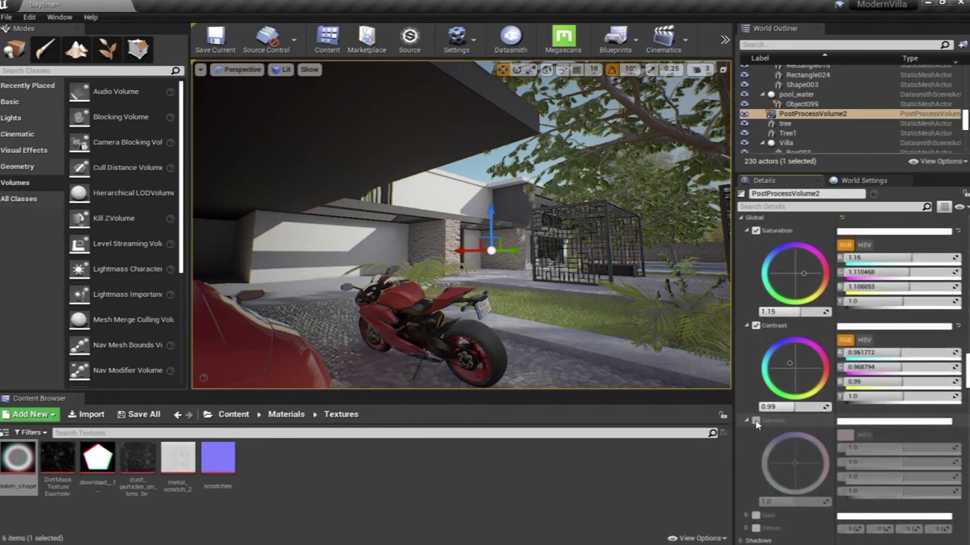
{"action": "left_click", "coordinate": [756, 421]}
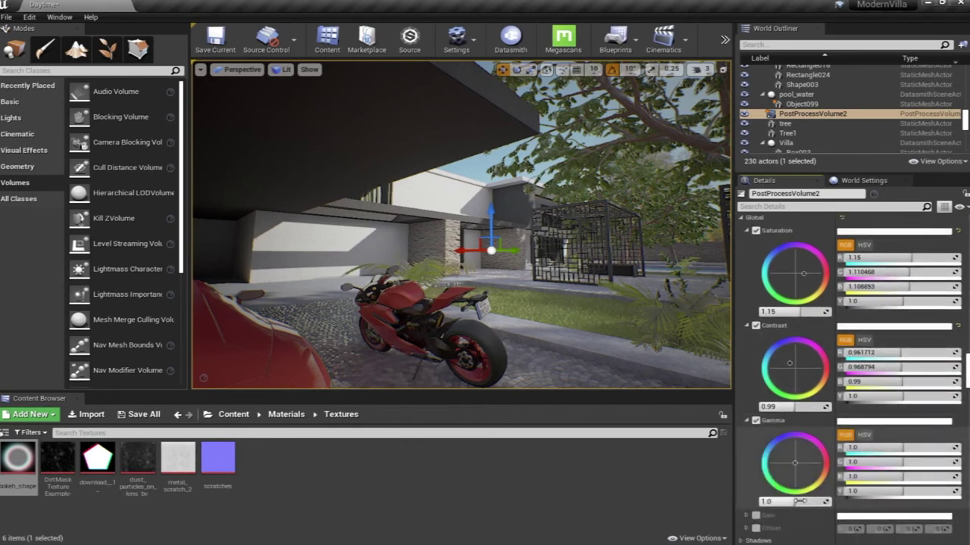
{"action": "left_click_drag", "start_coordinate": [803, 501], "coordinate": [819, 502]}
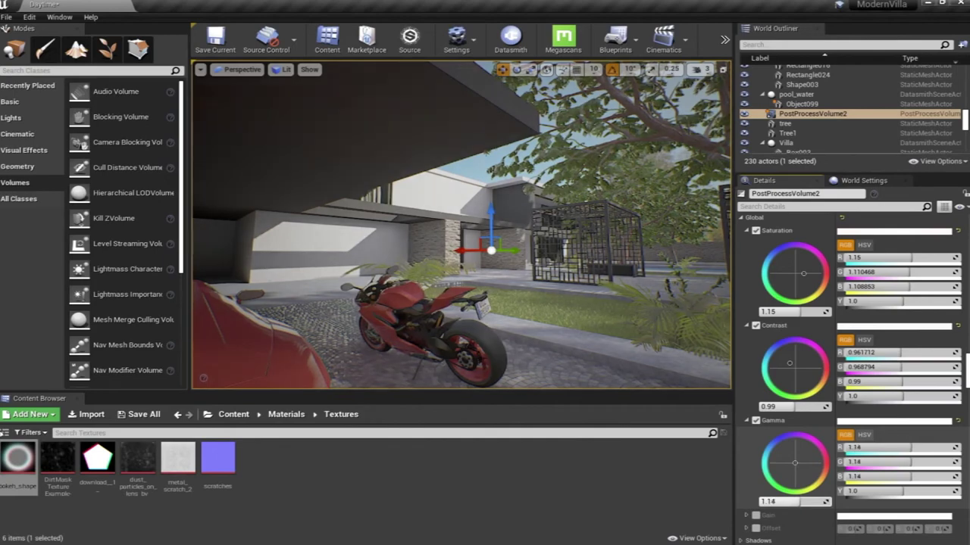
{"action": "right_click_drag", "start_coordinate": [474, 281], "coordinate": [482, 241]}
{"action": "right_click_drag", "start_coordinate": [590, 314], "coordinate": [541, 348]}
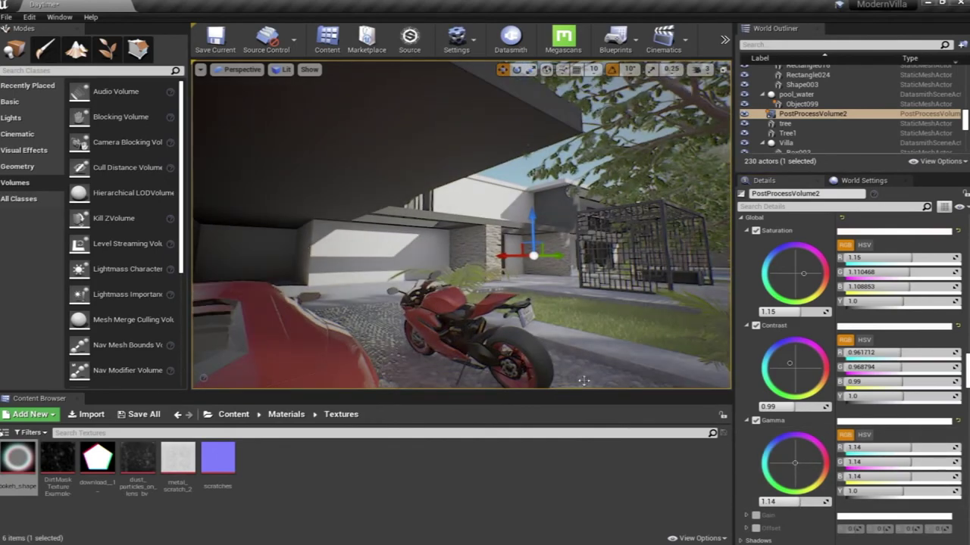
{"action": "right_click_drag", "start_coordinate": [912, 390], "coordinate": [912, 385]}
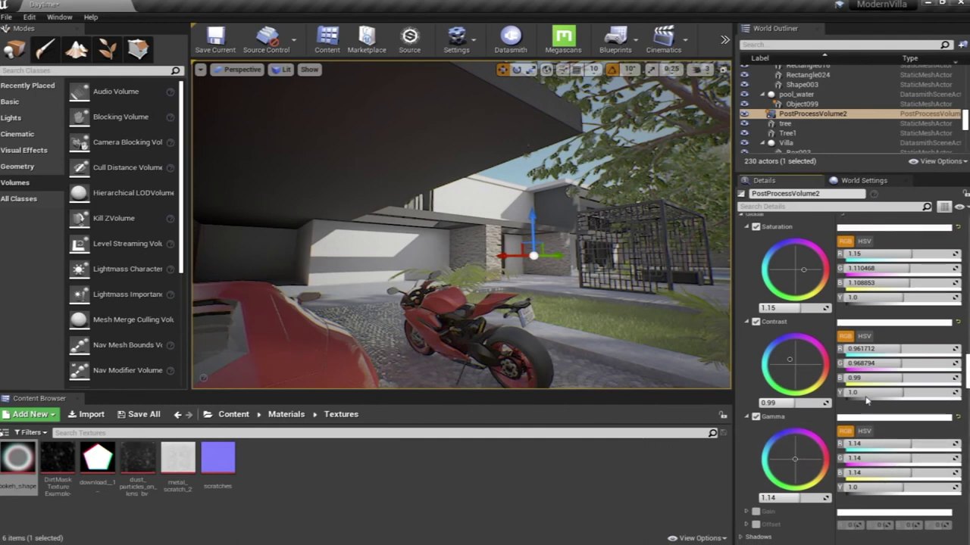
Step: Try a global Gamma of 1.17, settle on 1.1, and reframe the car and motorcycle
{"action": "left_click_drag", "start_coordinate": [788, 498], "coordinate": [802, 497]}
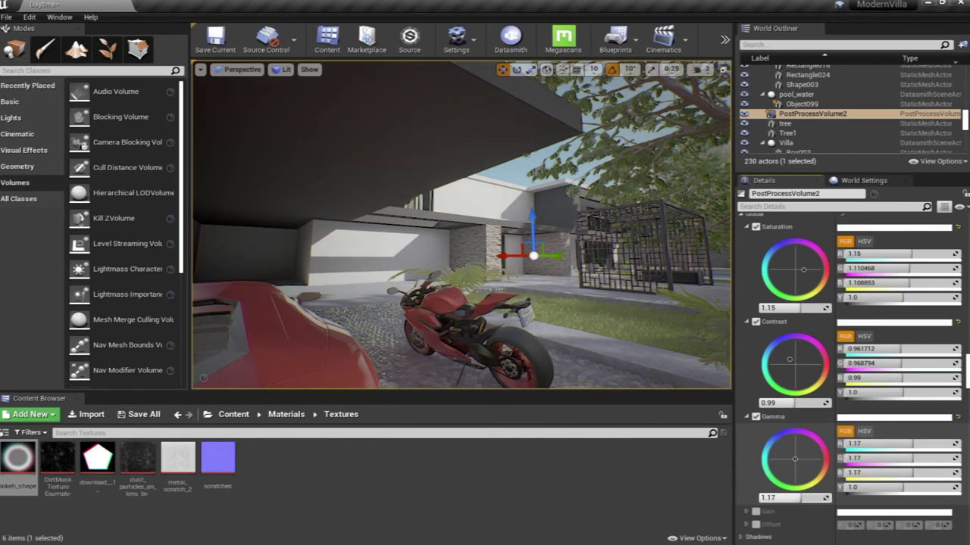
{"action": "left_click", "coordinate": [803, 497]}
{"action": "type", "text": "1.1"}
{"action": "key", "text": "Return"}
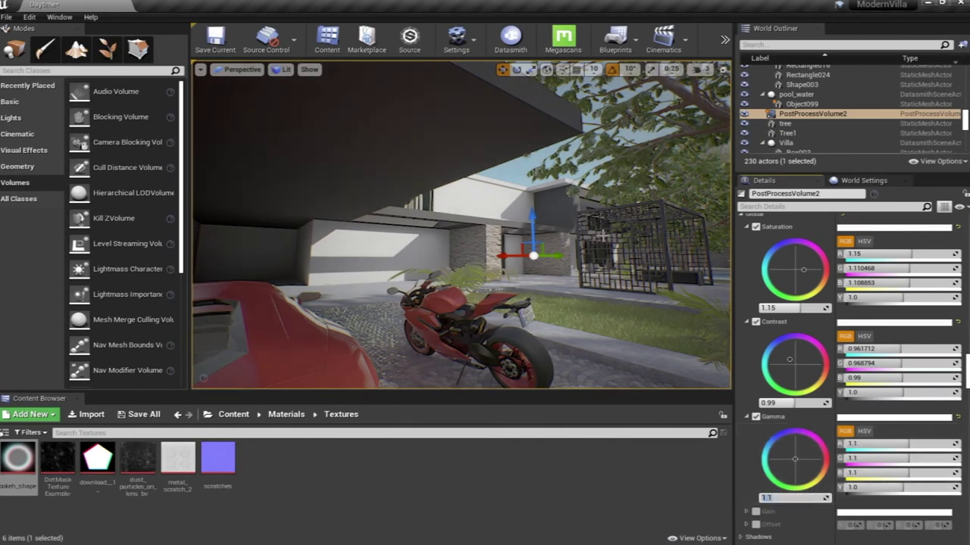
{"action": "right_click_drag", "start_coordinate": [462, 227], "coordinate": [474, 246]}
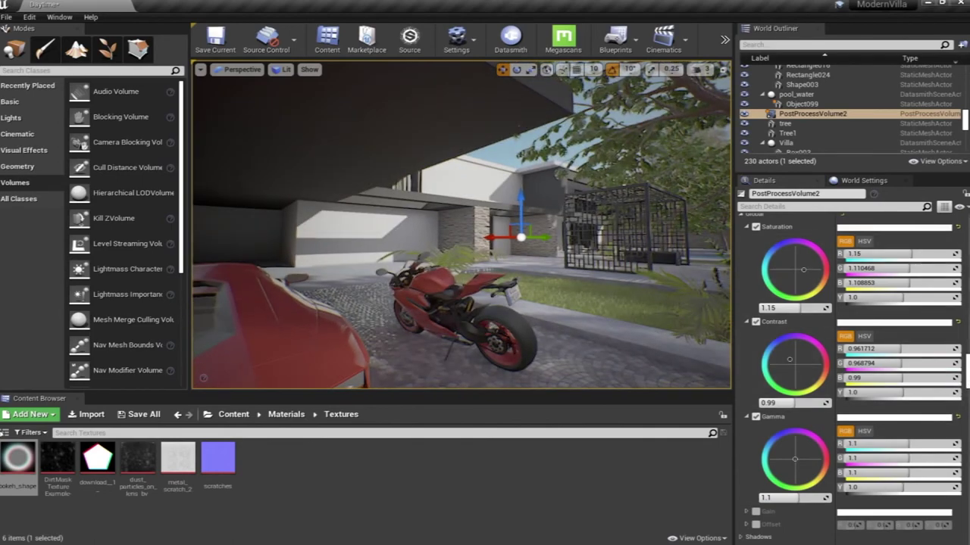
Step: Enable the global Gain override, set it to 1.18, and shift its color wheel toward orange
{"action": "scroll", "coordinate": [799, 269], "scroll_direction": "down", "scroll_amount": 5}
{"action": "left_click", "coordinate": [756, 323]}
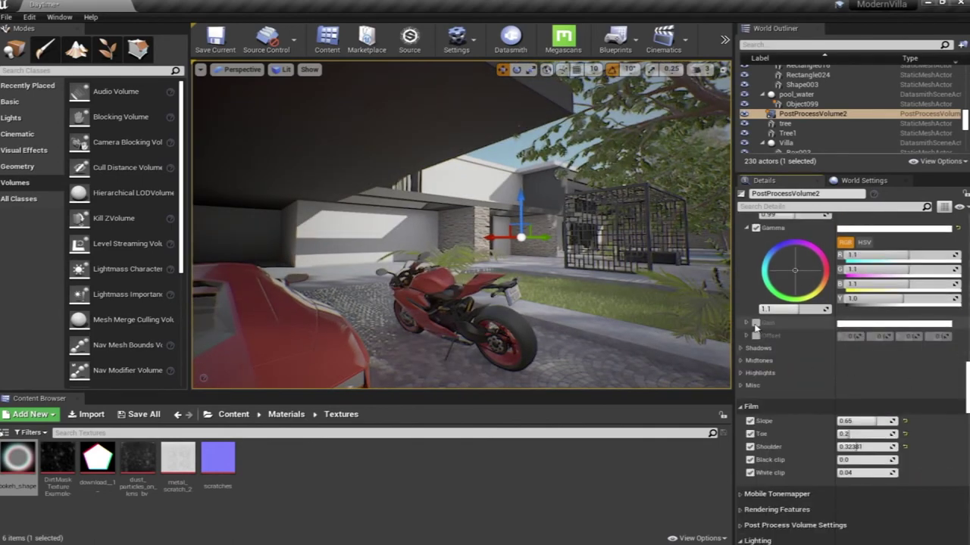
{"action": "left_click", "coordinate": [747, 323]}
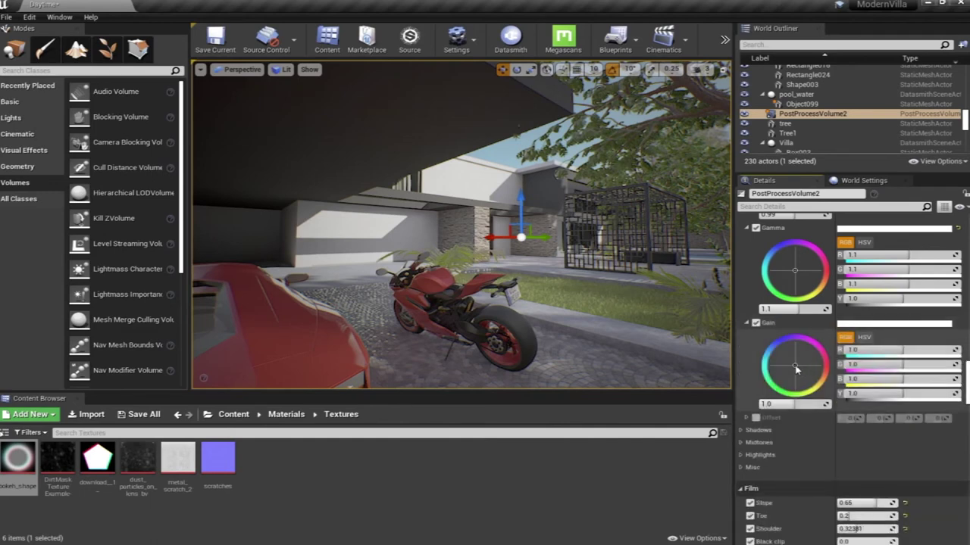
{"action": "left_click_drag", "start_coordinate": [812, 369], "coordinate": [809, 371]}
{"action": "left_click_drag", "start_coordinate": [794, 405], "coordinate": [801, 405]}
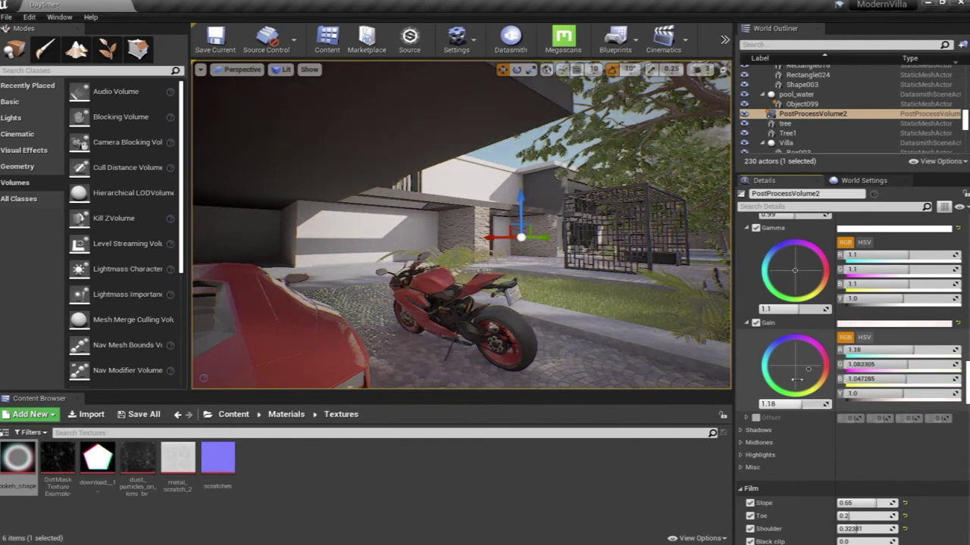
{"action": "left_click_drag", "start_coordinate": [809, 371], "coordinate": [814, 380]}
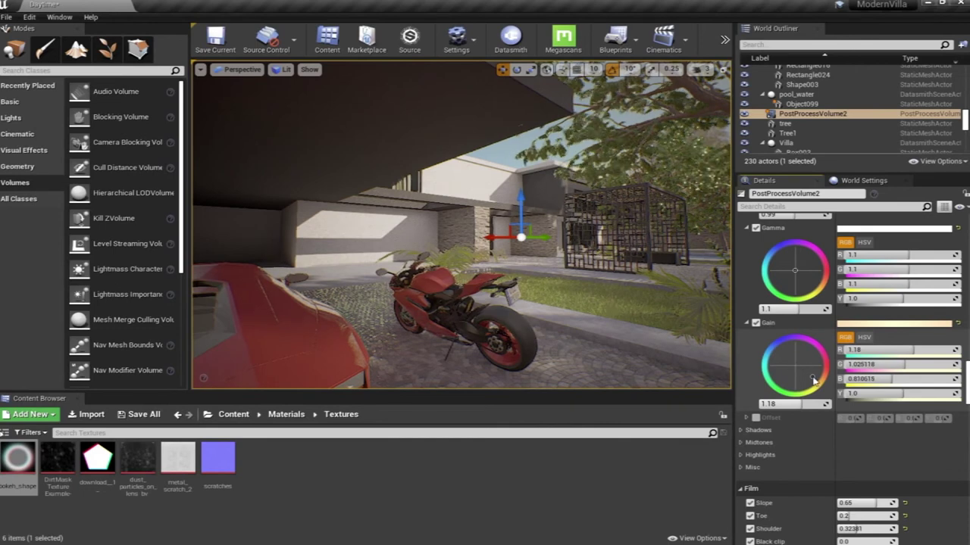
Step: Enable the global Offset override and try an offset of 0.9
{"action": "left_click", "coordinate": [747, 419]}
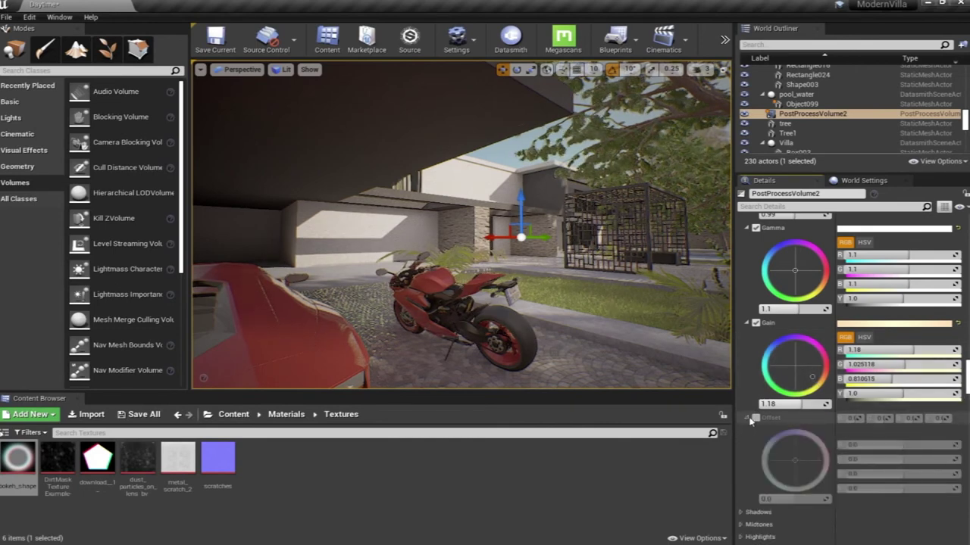
{"action": "left_click", "coordinate": [755, 418]}
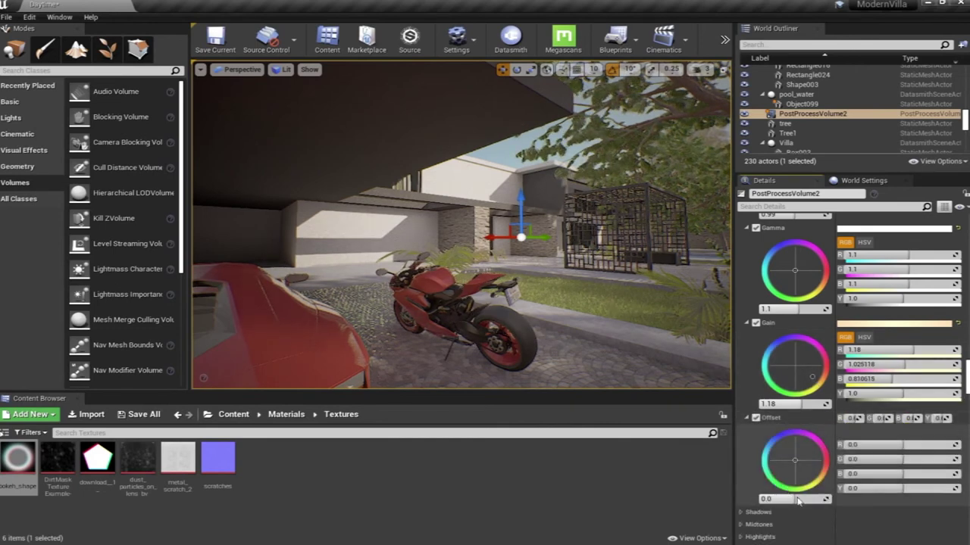
{"action": "left_click_drag", "start_coordinate": [800, 499], "coordinate": [792, 499]}
{"action": "left_click", "coordinate": [807, 499]}
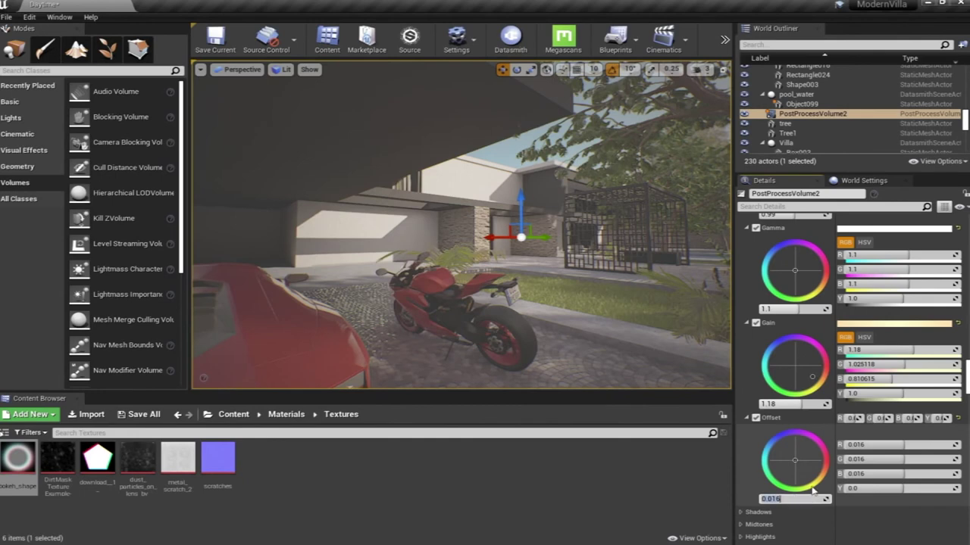
{"action": "type", "text": "0.9"}
{"action": "key", "text": "Return"}
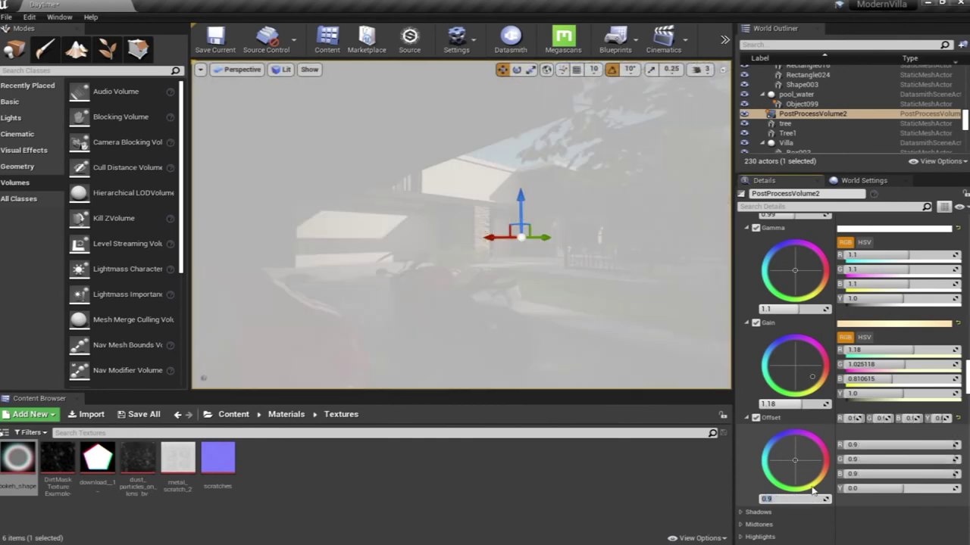
Step: Test the global Offset at 1, 0, 0.1 and -0.14 to compare the effect on the scene
{"action": "type", "text": "1"}
{"action": "key", "text": "Return"}
{"action": "type", "text": "0"}
{"action": "key", "text": "Return"}
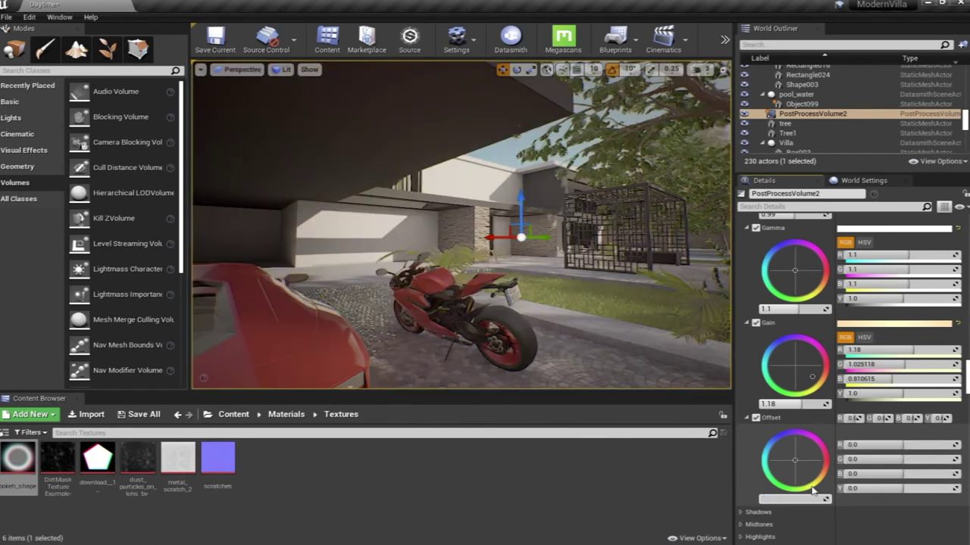
{"action": "type", "text": "0.1"}
{"action": "key", "text": "Return"}
{"action": "type", "text": "-.14"}
{"action": "key", "text": "Return"}
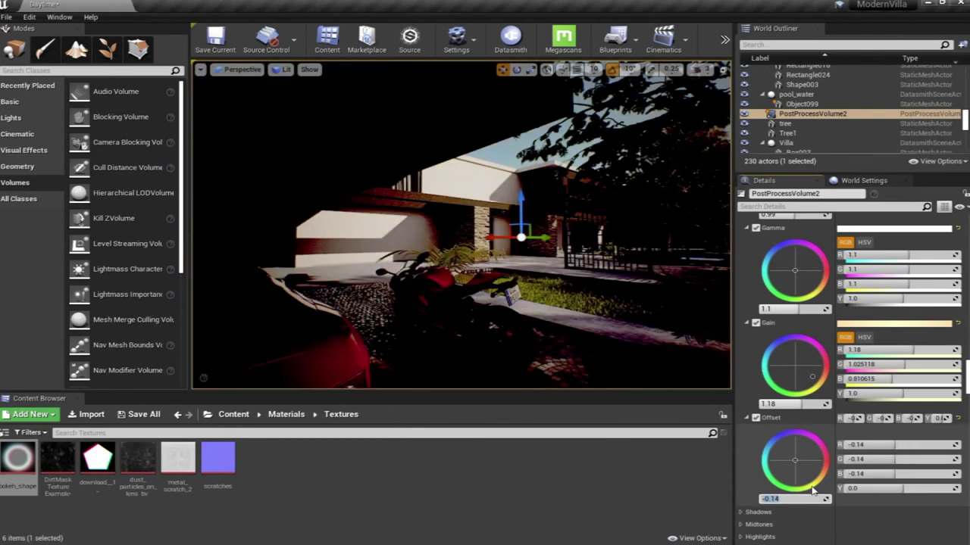
Step: Try a global Offset of 0.02, return it to 0, and reframe the motorcycle and villa entrance
{"action": "key", "text": "BackSpace"}
{"action": "type", "text": "0.02"}
{"action": "key", "text": "Return"}
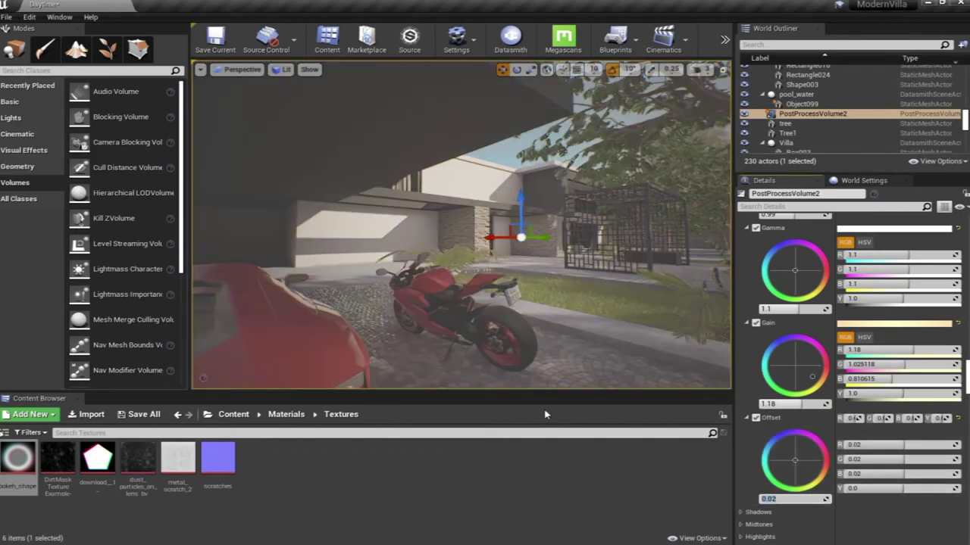
{"action": "type", "text": "0"}
{"action": "key", "text": "Return"}
{"action": "right_click_drag", "start_coordinate": [543, 254], "coordinate": [580, 231]}
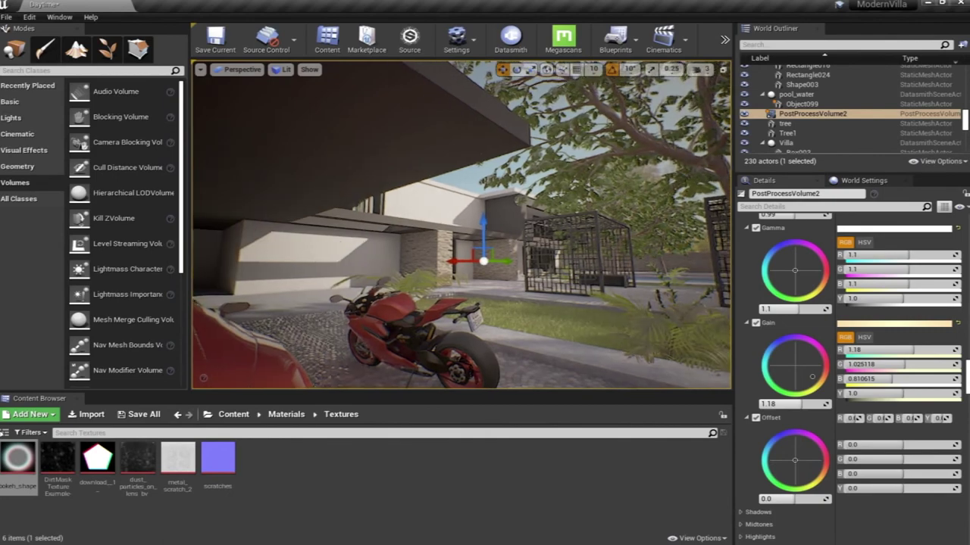
{"action": "right_click_drag", "start_coordinate": [649, 316], "coordinate": [656, 315]}
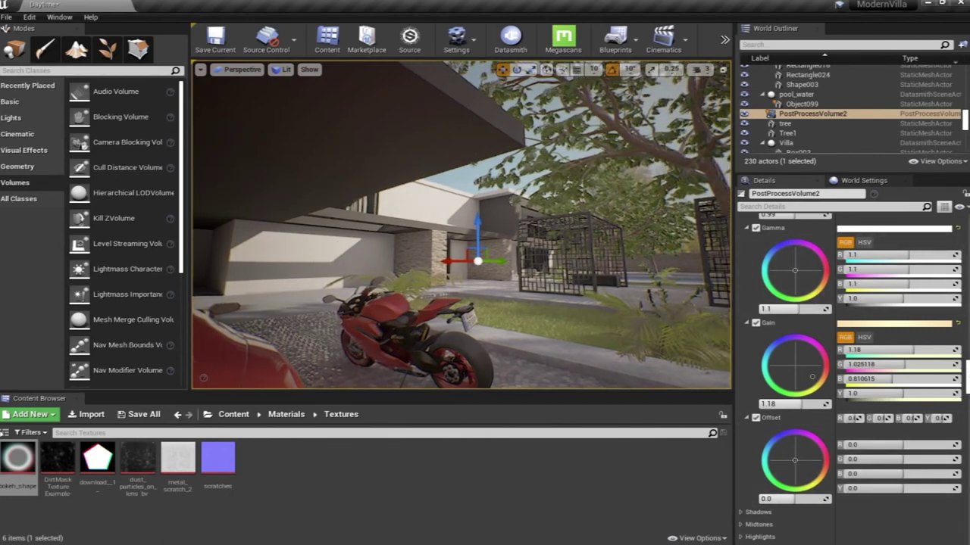
Step: Enable the Gamma override for Shadows and shift its color wheel slightly toward red
{"action": "scroll", "coordinate": [848, 364], "scroll_direction": "up", "scroll_amount": 7}
{"action": "scroll", "coordinate": [849, 363], "scroll_direction": "down", "scroll_amount": 7}
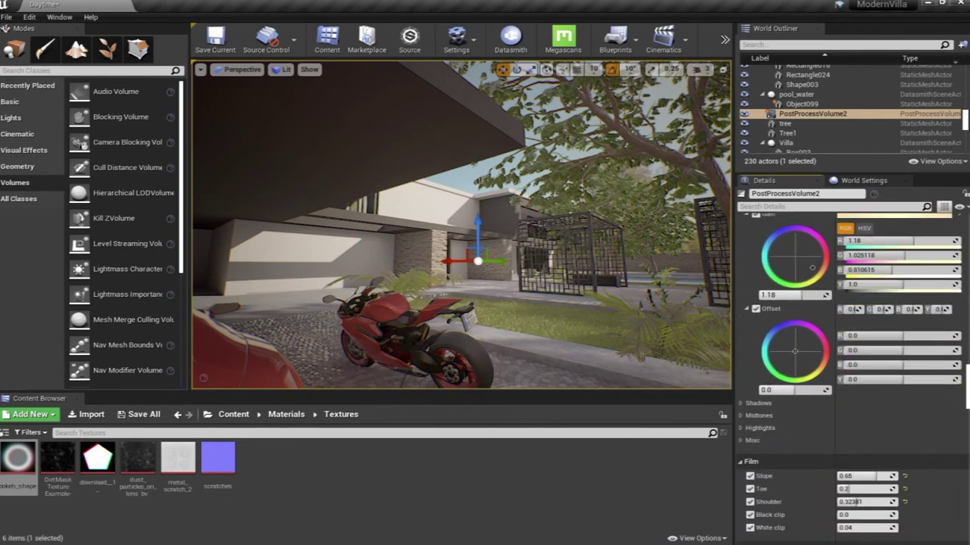
{"action": "right_click_drag", "start_coordinate": [470, 227], "coordinate": [435, 227]}
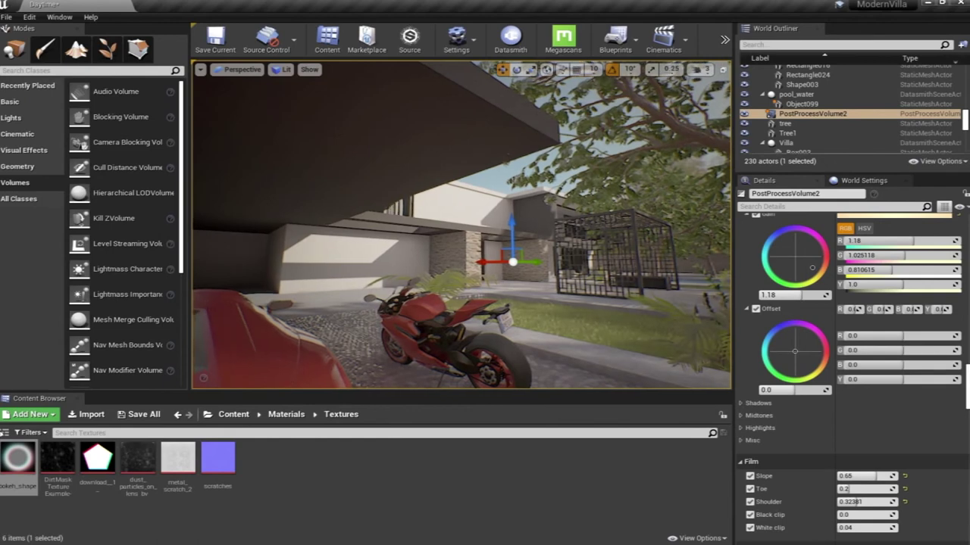
{"action": "right_click_drag", "start_coordinate": [547, 273], "coordinate": [553, 278]}
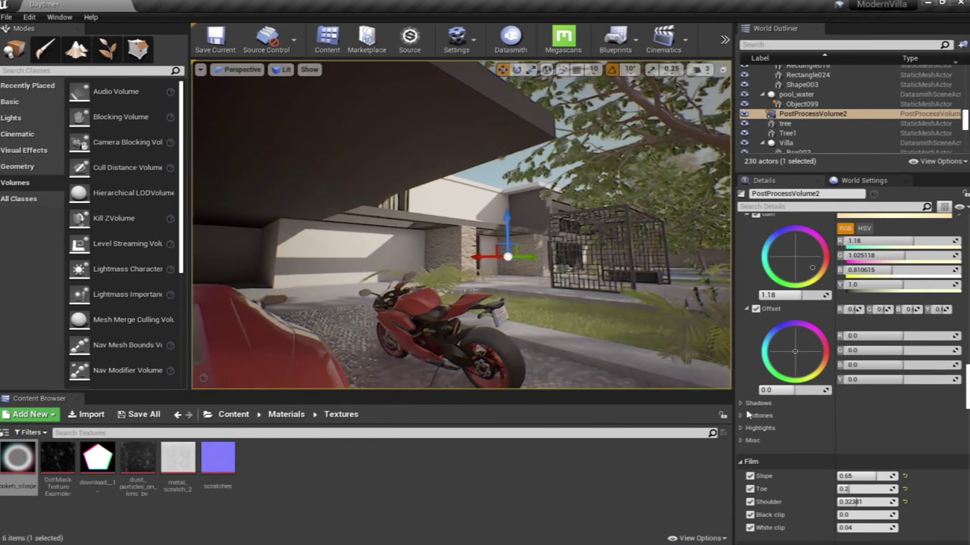
{"action": "left_click", "coordinate": [742, 404]}
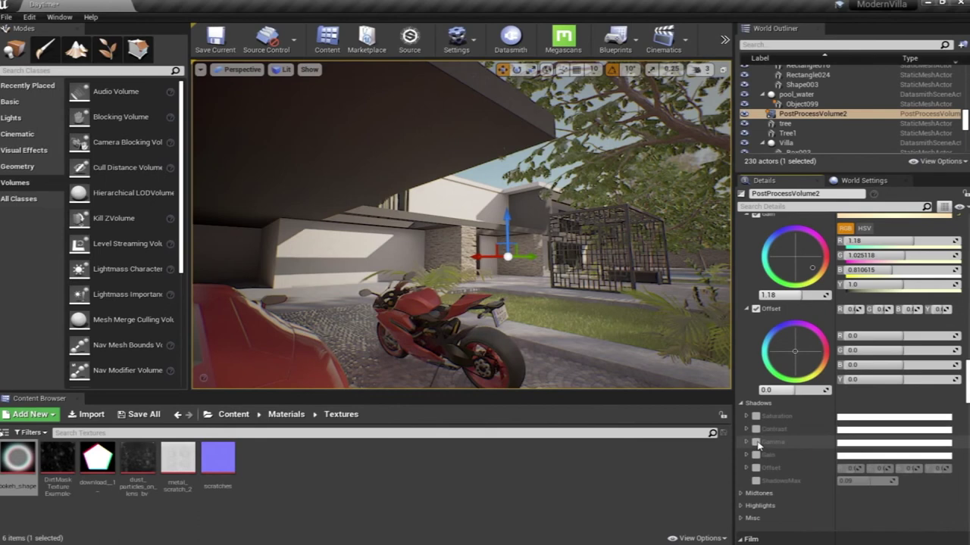
{"action": "left_click", "coordinate": [755, 443]}
{"action": "left_click", "coordinate": [746, 442]}
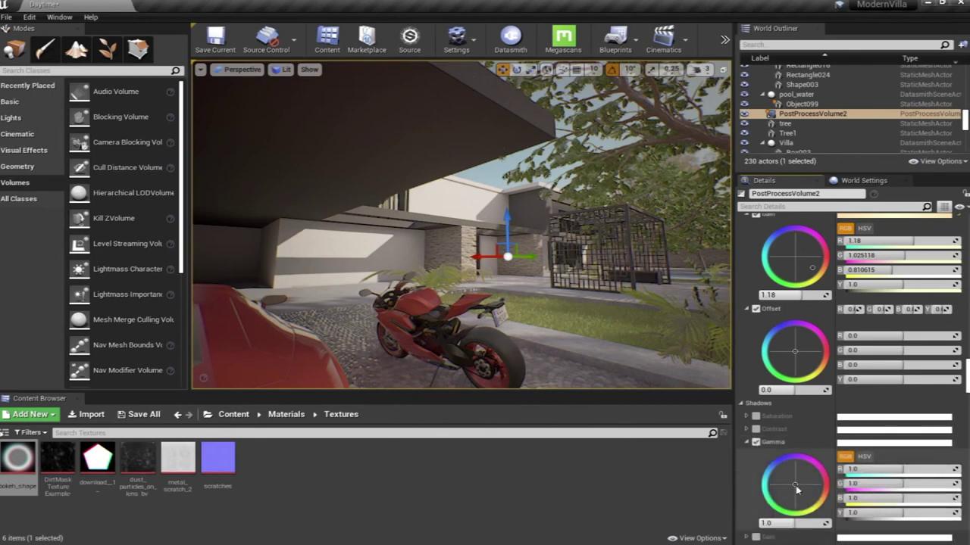
{"action": "left_click_drag", "start_coordinate": [798, 489], "coordinate": [801, 485]}
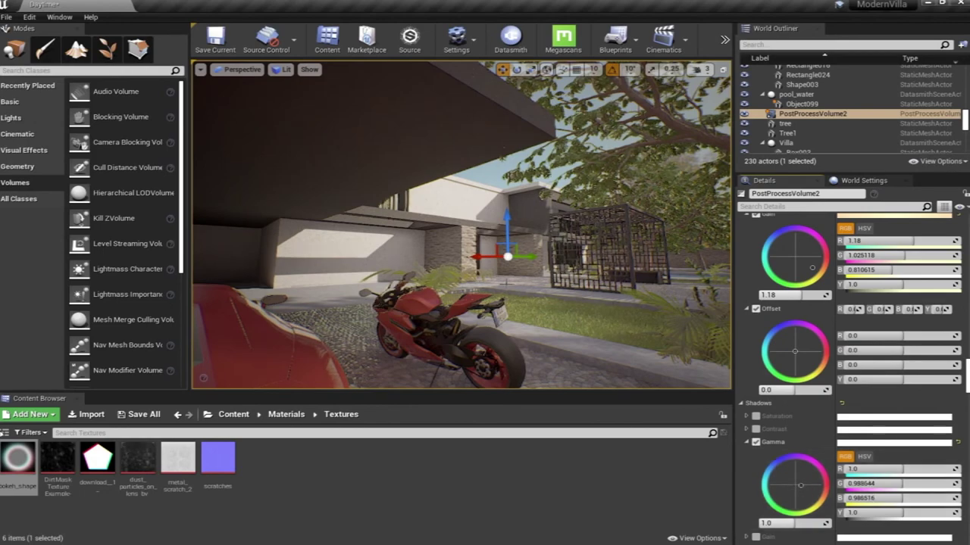
Step: Check the grading from the garden beside the tree, expand the Rendering Features settings and examine the Ambient Cubemap options
{"action": "right_click_drag", "start_coordinate": [568, 285], "coordinate": [534, 288]}
{"action": "key", "text": "d"}
{"action": "key", "text": "d"}
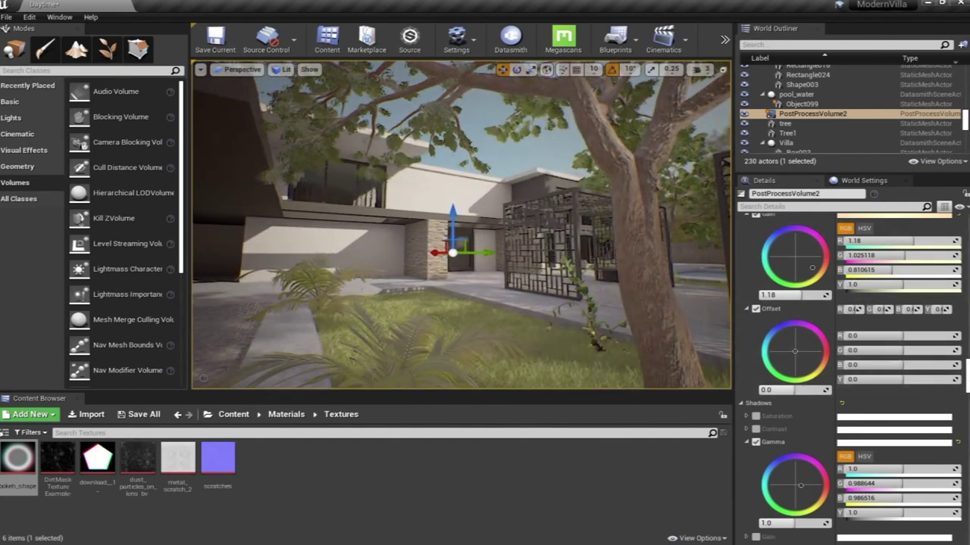
{"action": "scroll", "coordinate": [849, 407], "scroll_direction": "down", "scroll_amount": 8}
{"action": "scroll", "coordinate": [849, 407], "scroll_direction": "up", "scroll_amount": 3}
{"action": "scroll", "coordinate": [849, 419], "scroll_direction": "up", "scroll_amount": 1}
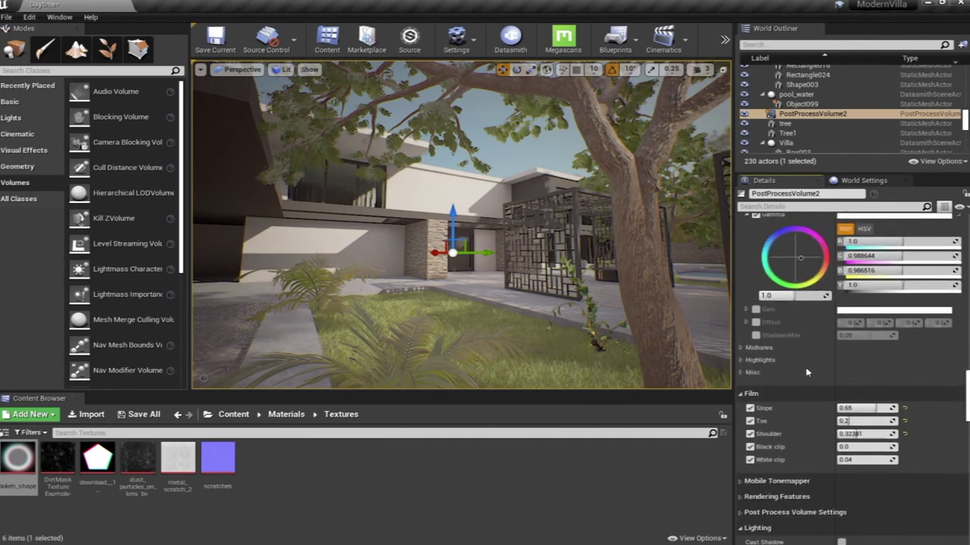
{"action": "left_click", "coordinate": [742, 499]}
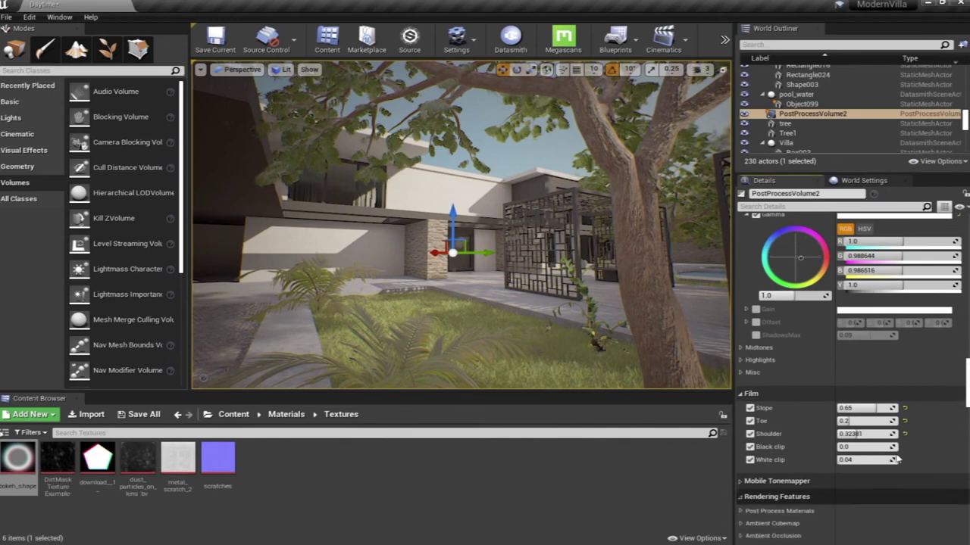
{"action": "scroll", "coordinate": [849, 379], "scroll_direction": "down", "scroll_amount": 3}
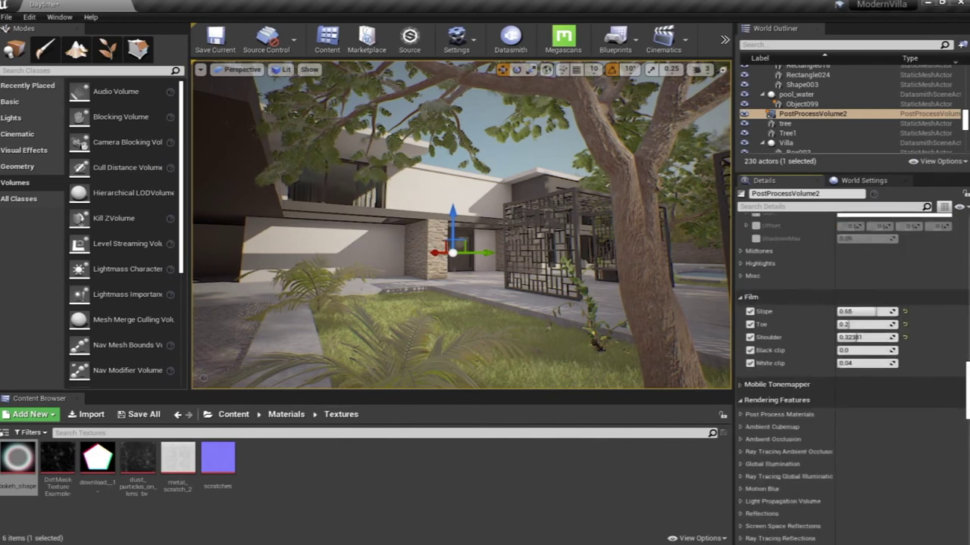
{"action": "scroll", "coordinate": [852, 376], "scroll_direction": "down", "scroll_amount": 1}
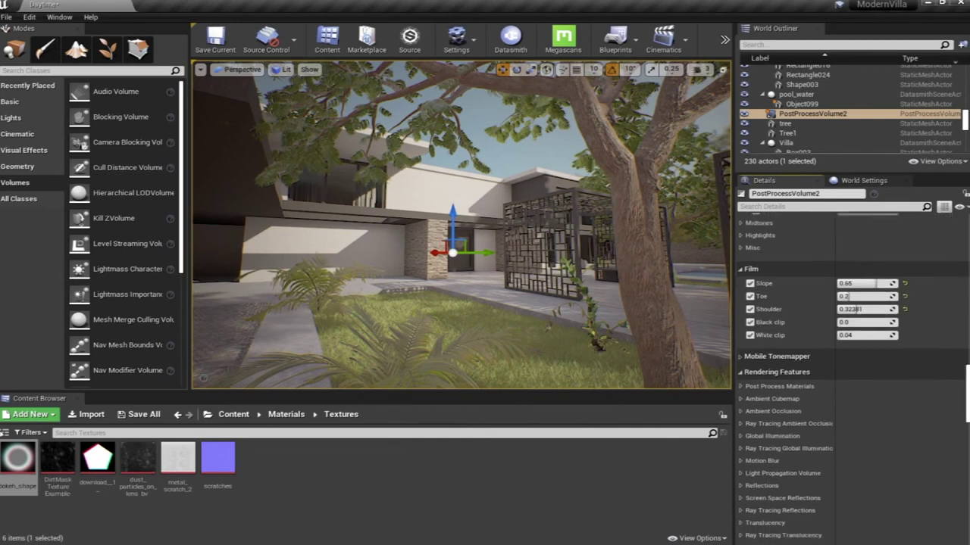
{"action": "left_click", "coordinate": [741, 399]}
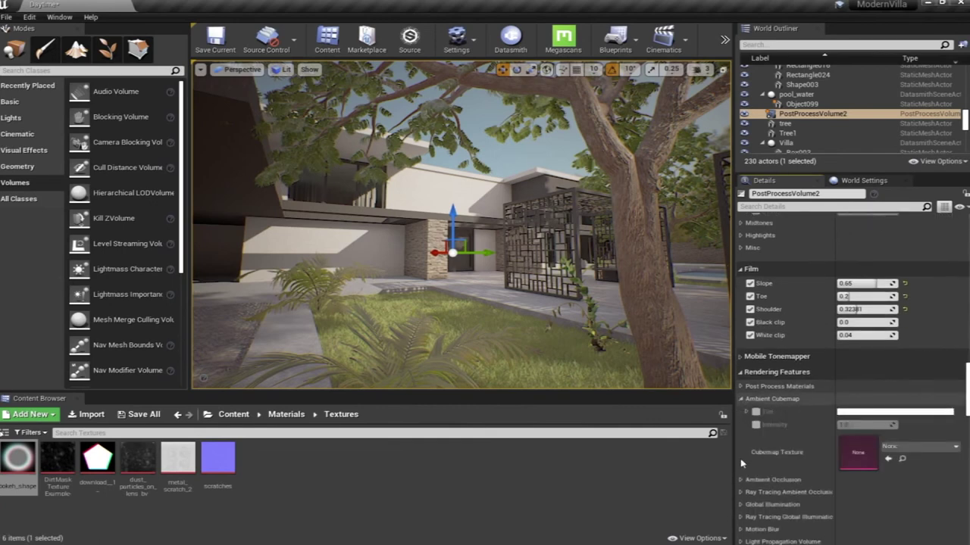
{"action": "left_click", "coordinate": [742, 401]}
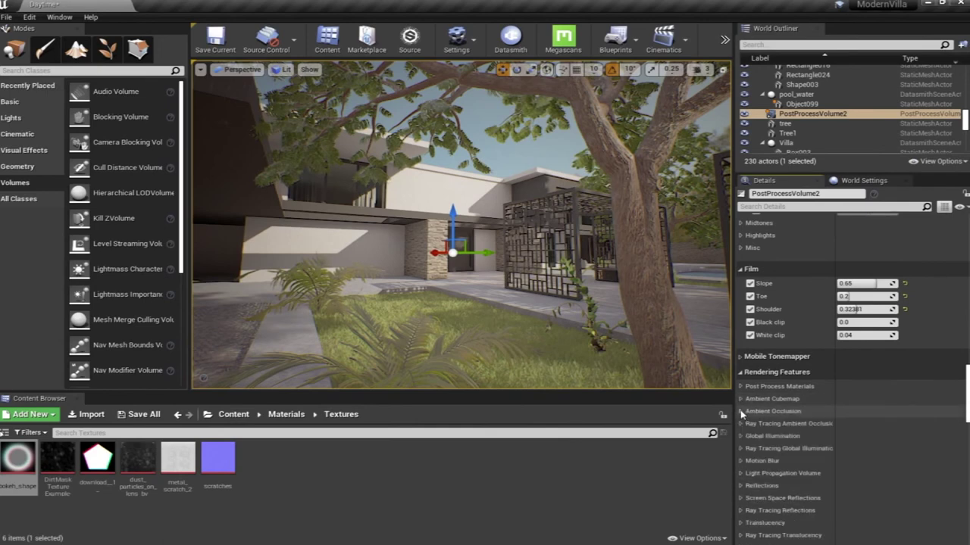
Step: Expand the Ambient Occlusion settings, enable the Intensity and Radius overrides, and frame the villa's stone entrance wall
{"action": "left_click", "coordinate": [741, 411]}
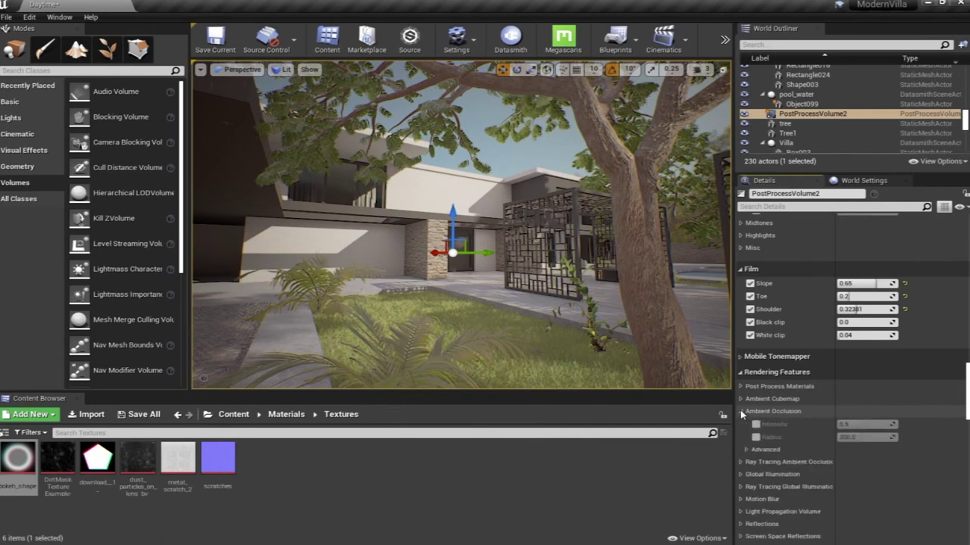
{"action": "right_click_drag", "start_coordinate": [495, 292], "coordinate": [471, 313]}
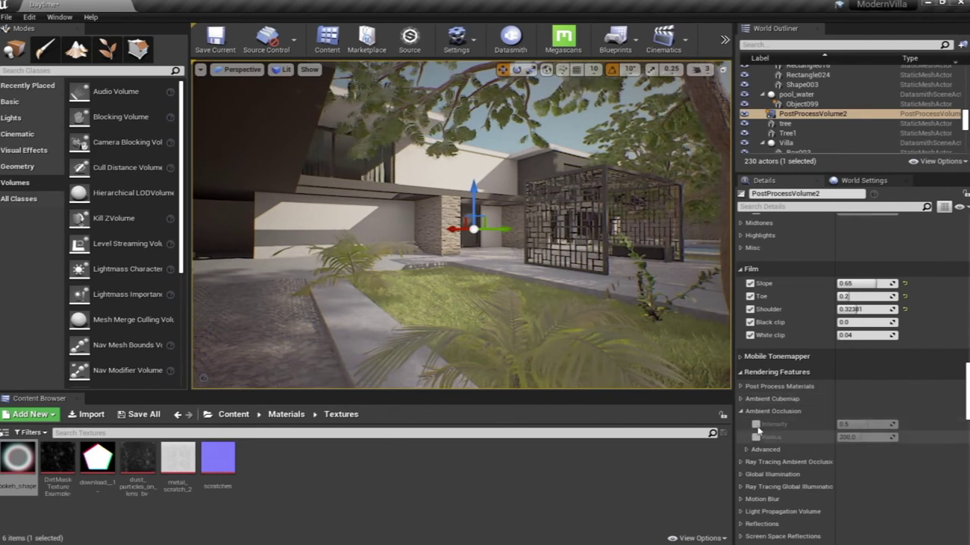
{"action": "left_click", "coordinate": [756, 424]}
{"action": "left_click", "coordinate": [755, 437]}
{"action": "mouse_move", "coordinate": [471, 295]}
{"action": "right_mouse_down"}
{"action": "mouse_move", "coordinate": [457, 294]}
{"action": "mouse_move", "coordinate": [455, 281]}
{"action": "mouse_move", "coordinate": [466, 297]}
{"action": "right_mouse_up"}
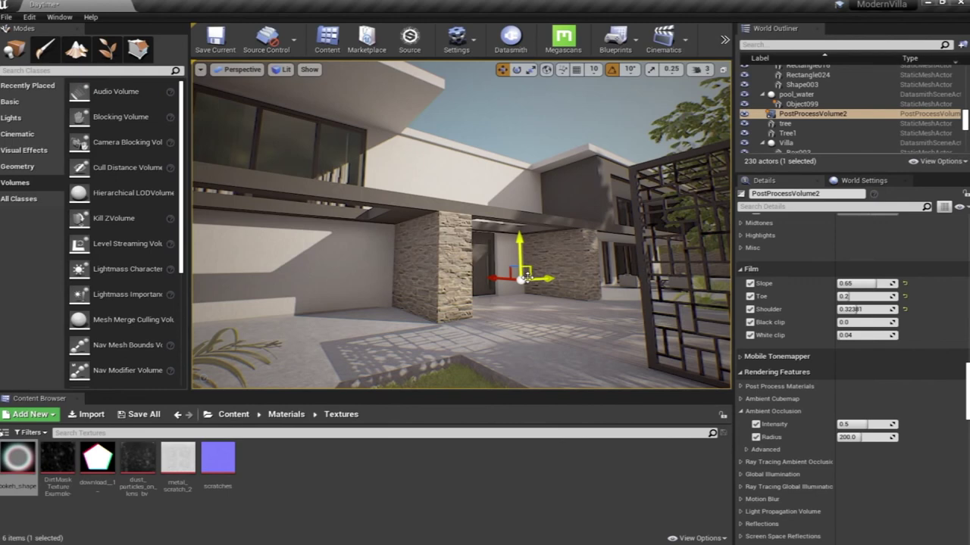
Step: Show the Ambient Occlusion buffer visualization and set the ambient occlusion Intensity to about 0.89 and Radius to about 28.67
{"action": "left_click", "coordinate": [284, 70]}
{"action": "mouse_move", "coordinate": [346, 212]}
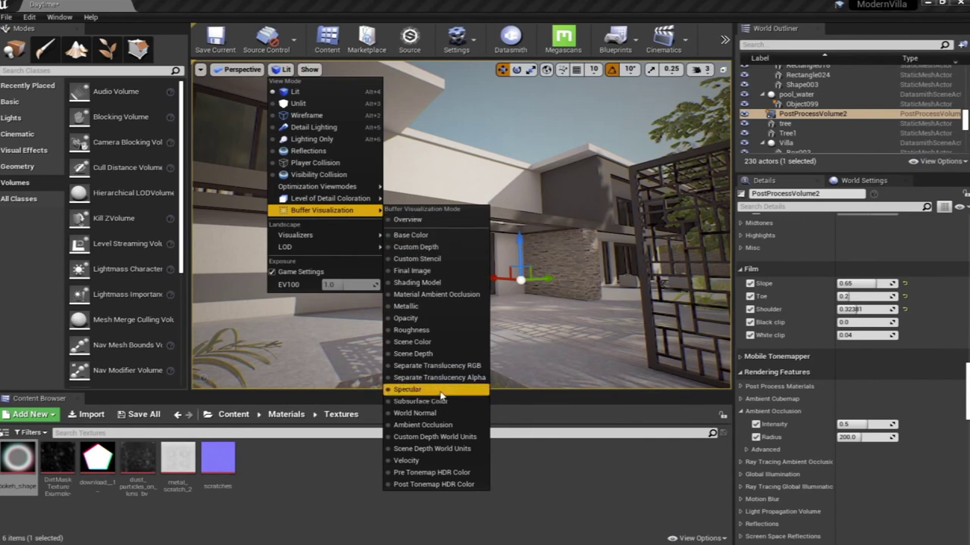
{"action": "left_click", "coordinate": [443, 425]}
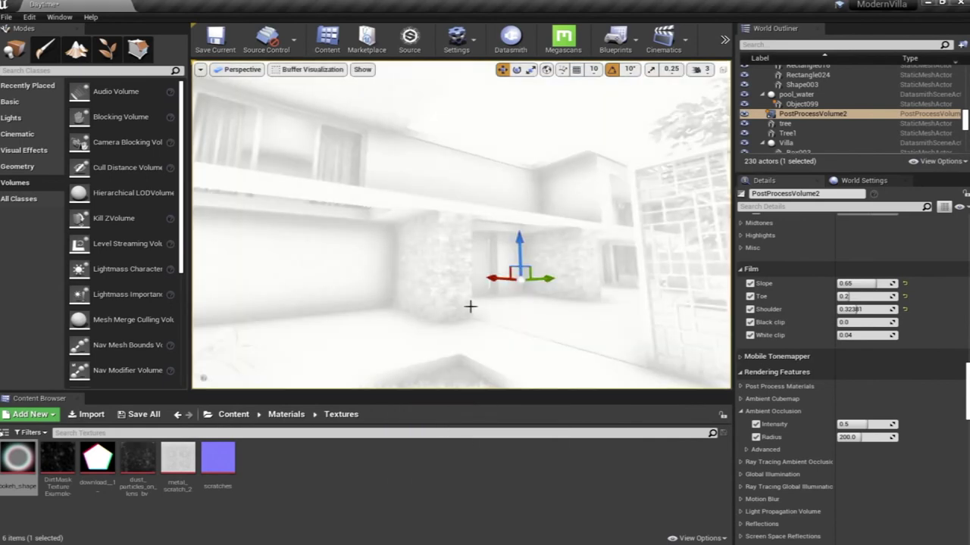
{"action": "left_click_drag", "start_coordinate": [862, 424], "coordinate": [893, 425]}
{"action": "left_click", "coordinate": [850, 438]}
{"action": "left_click_drag", "start_coordinate": [850, 438], "coordinate": [839, 438]}
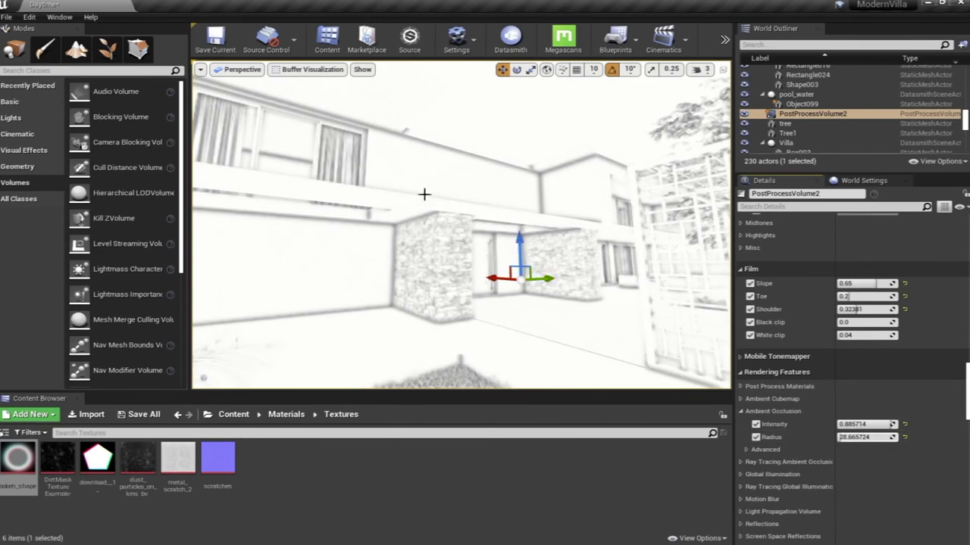
Step: Return the viewport to Lit mode and reduce the ambient occlusion Intensity to about 0.69 while checking the facade
{"action": "left_click", "coordinate": [299, 70]}
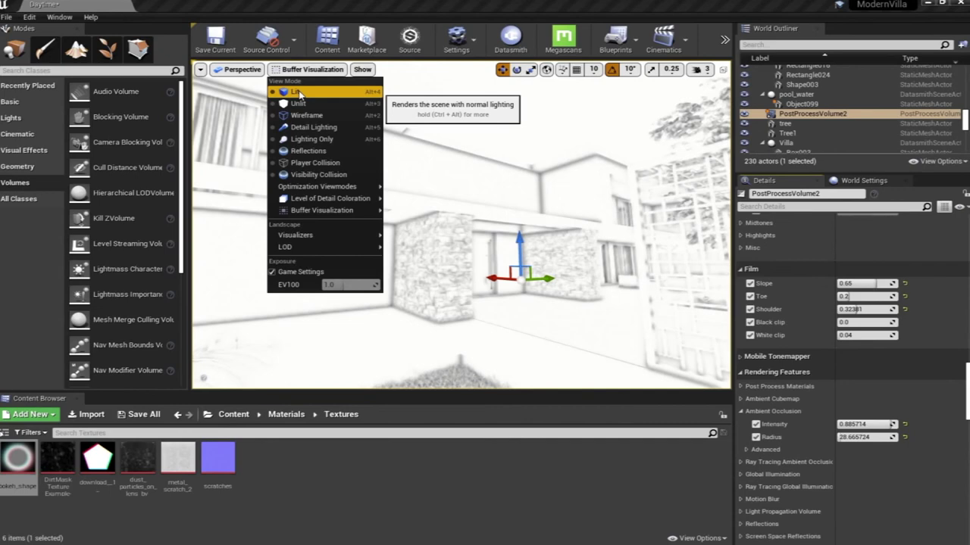
{"action": "left_click", "coordinate": [297, 92]}
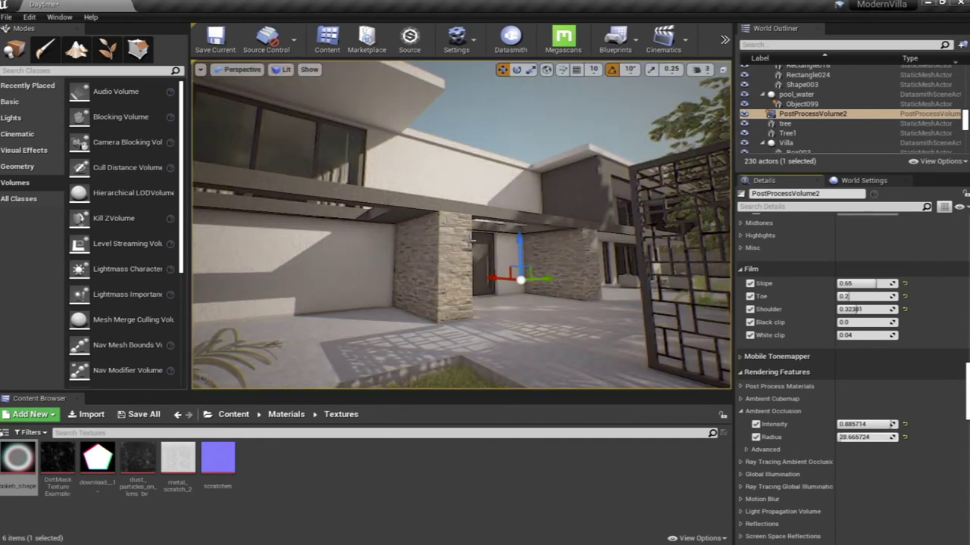
{"action": "right_click_drag", "start_coordinate": [462, 228], "coordinate": [415, 223]}
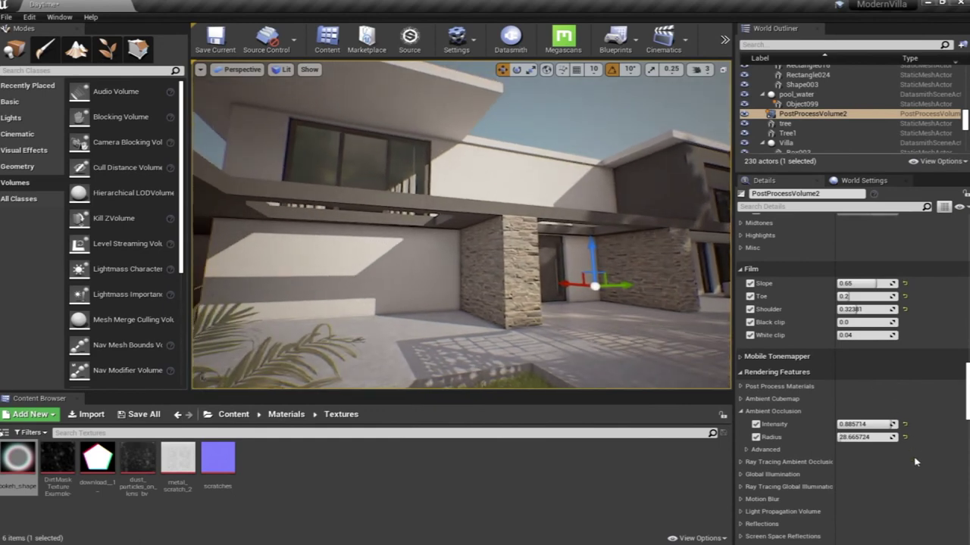
{"action": "left_click_drag", "start_coordinate": [893, 425], "coordinate": [878, 425]}
{"action": "right_click_drag", "start_coordinate": [519, 257], "coordinate": [550, 266]}
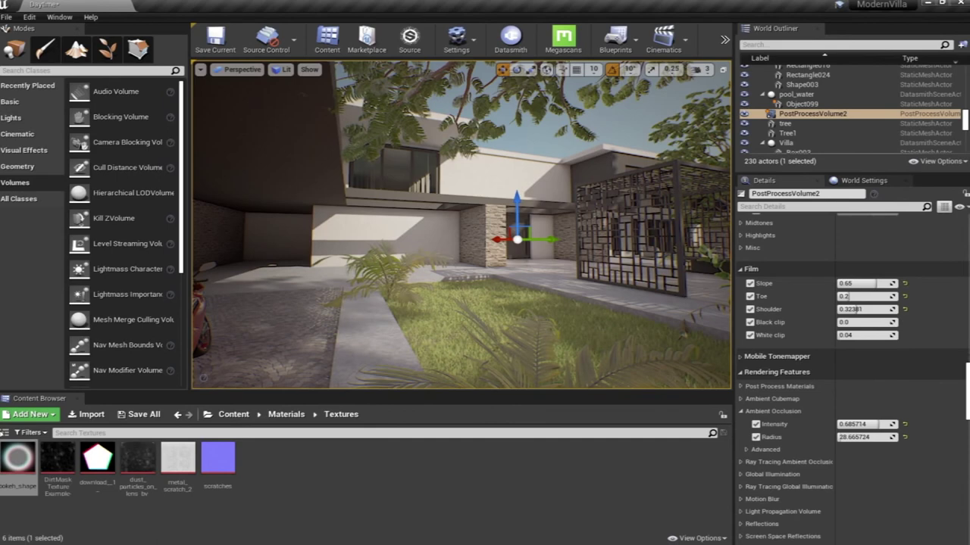
Step: Filter the volume's details by "enab" and toggle its Enabled setting off and on to compare the scene without post processing
{"action": "scroll", "coordinate": [852, 379], "scroll_direction": "up", "scroll_amount": 15}
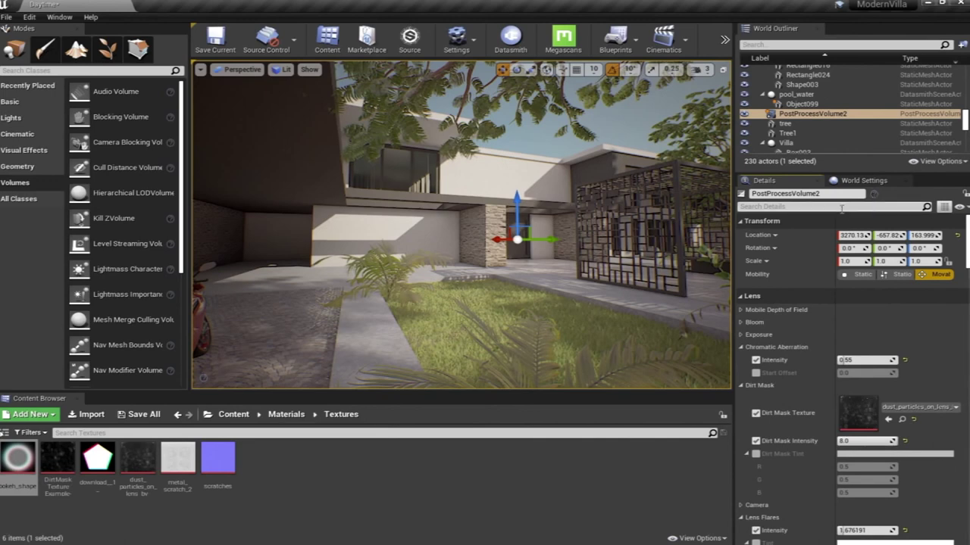
{"action": "right_click_drag", "start_coordinate": [577, 264], "coordinate": [591, 259]}
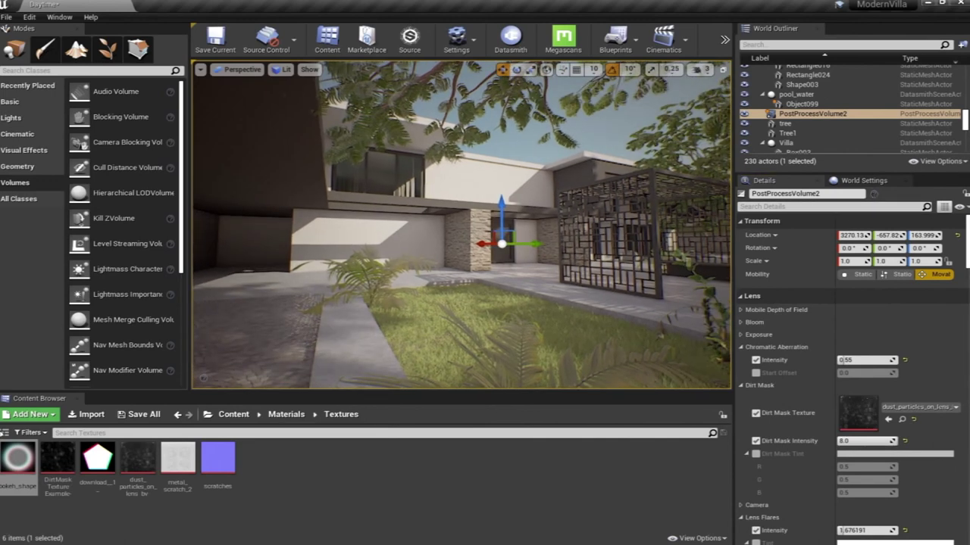
{"action": "left_click", "coordinate": [875, 207]}
{"action": "type", "text": "enab"}
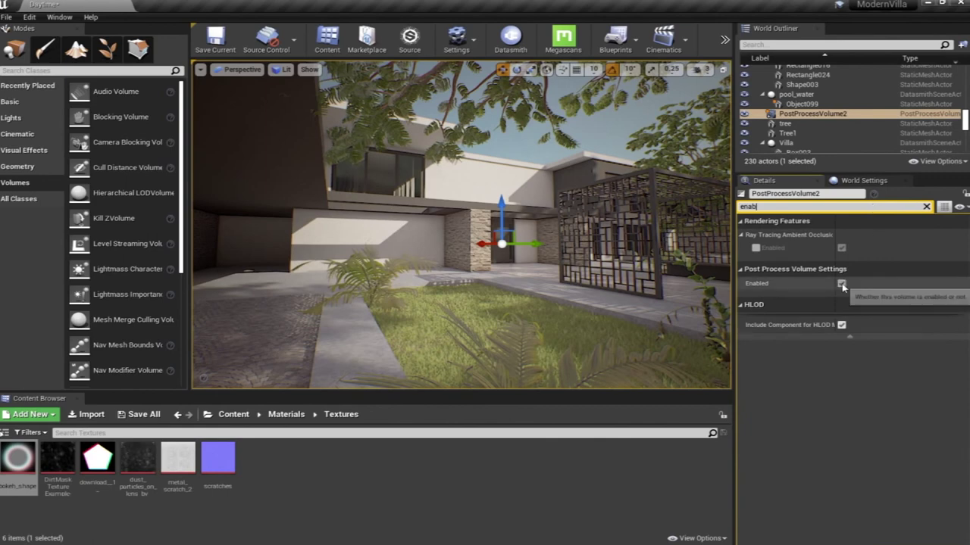
{"action": "left_click", "coordinate": [841, 283]}
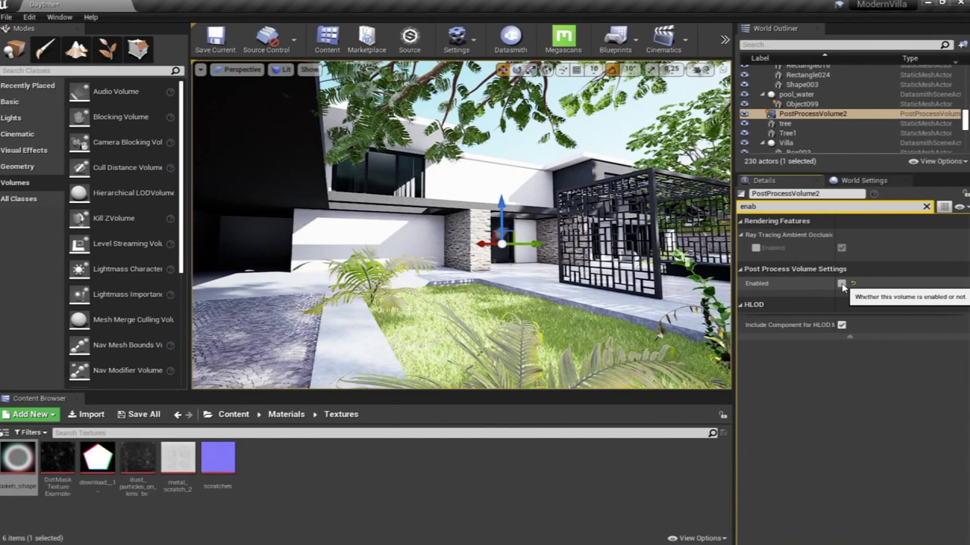
{"action": "left_click", "coordinate": [841, 283]}
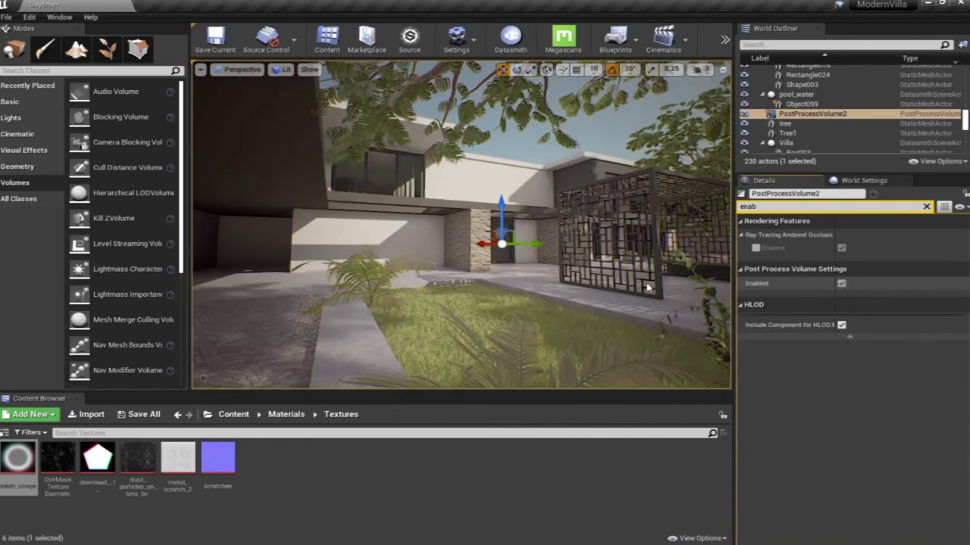
{"action": "mouse_move", "coordinate": [617, 287]}
{"action": "right_mouse_down"}
{"action": "mouse_move", "coordinate": [606, 286]}
{"action": "mouse_move", "coordinate": [615, 287]}
{"action": "right_mouse_up"}
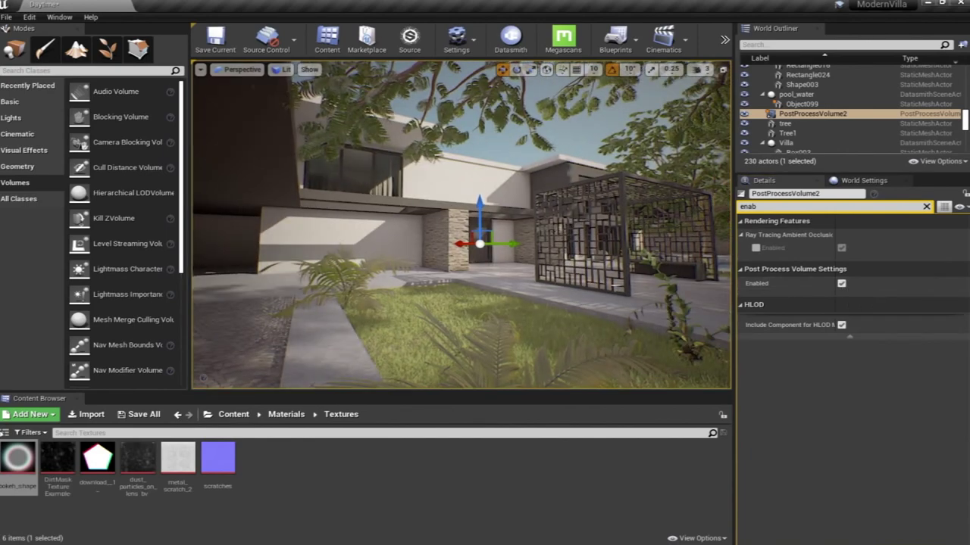
Step: View the scene through CineCameraActor5 in an immersive full-screen viewport
{"action": "left_click", "coordinate": [232, 72]}
{"action": "left_click", "coordinate": [269, 196]}
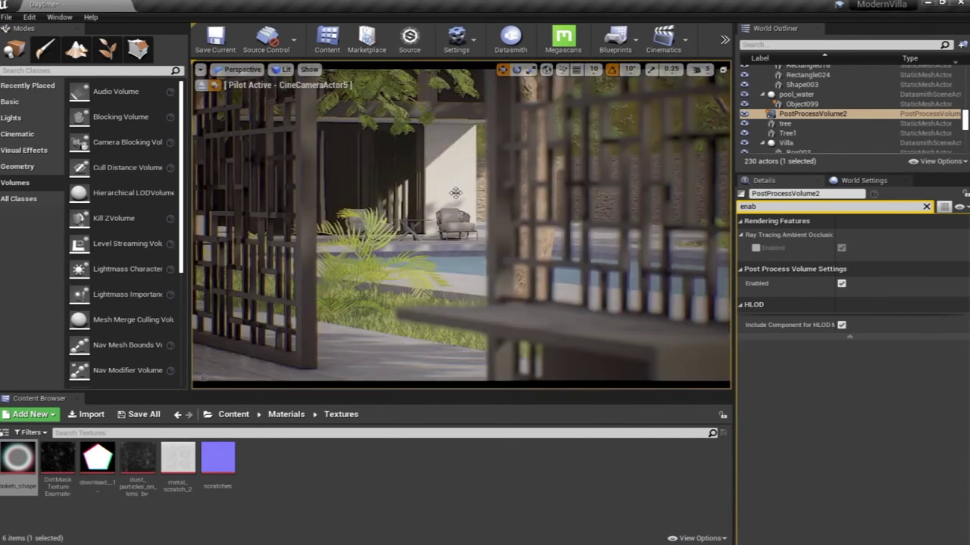
{"action": "key", "text": "F11"}
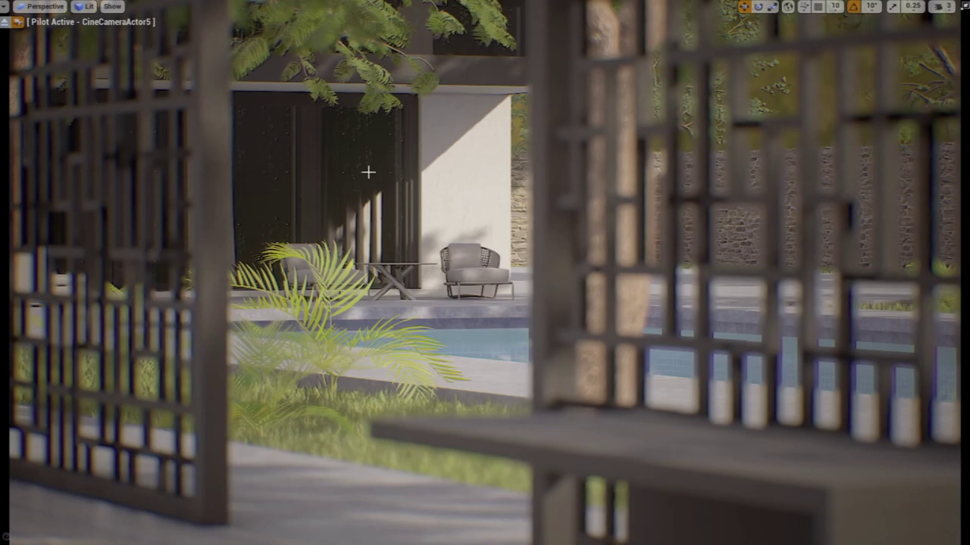
Step: Set the viewport's Screen Percentage to 200 and toggle Game View off and on to check the shot
{"action": "left_click", "coordinate": [4, 6]}
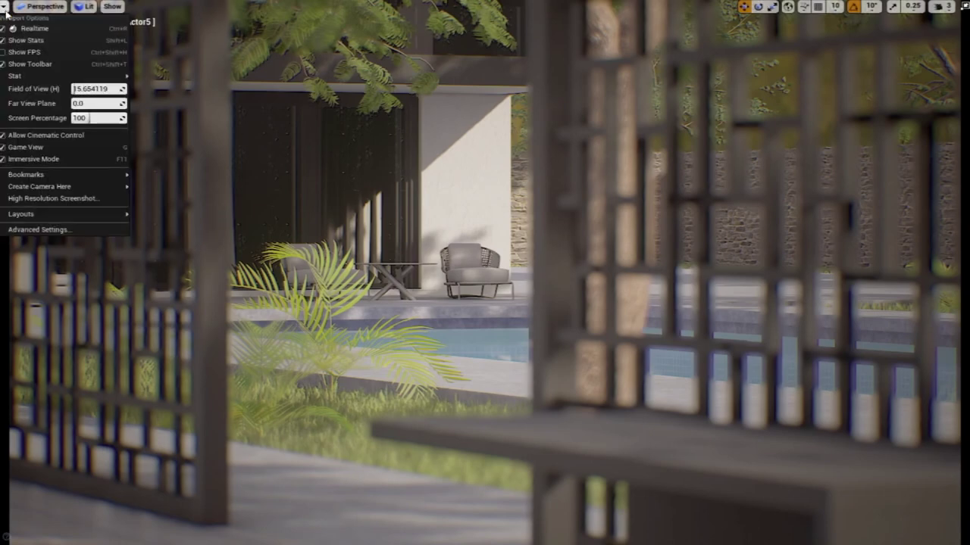
{"action": "left_click", "coordinate": [95, 119]}
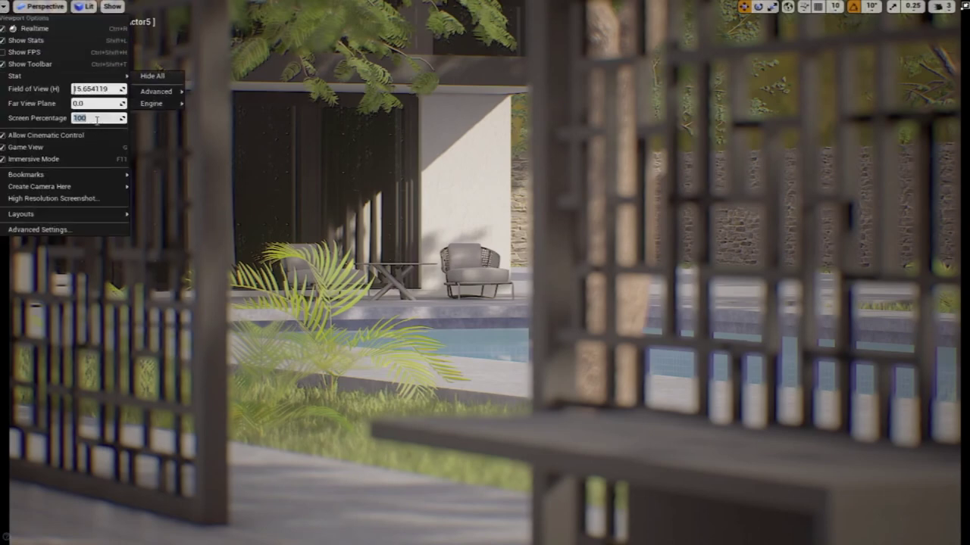
{"action": "type", "text": "200"}
{"action": "key", "text": "Return"}
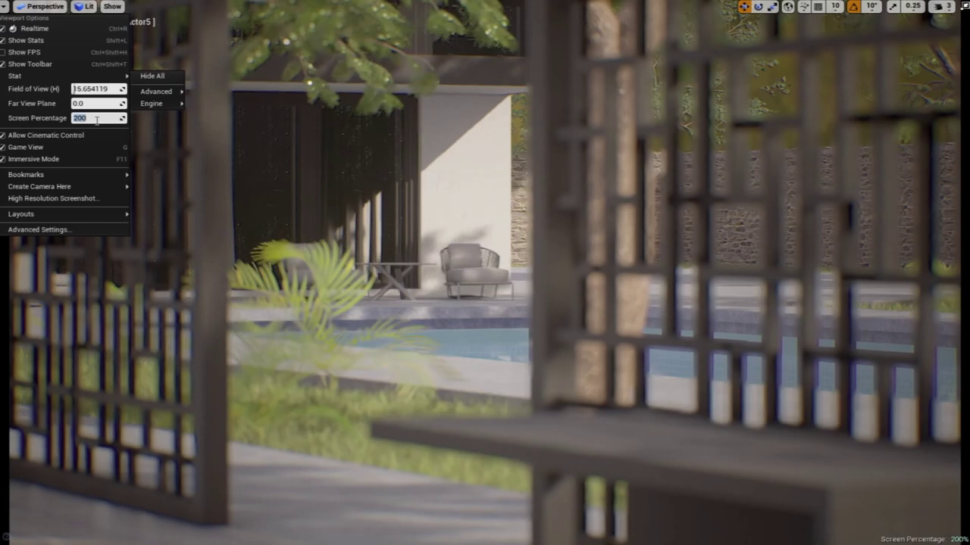
{"action": "left_click", "coordinate": [455, 106]}
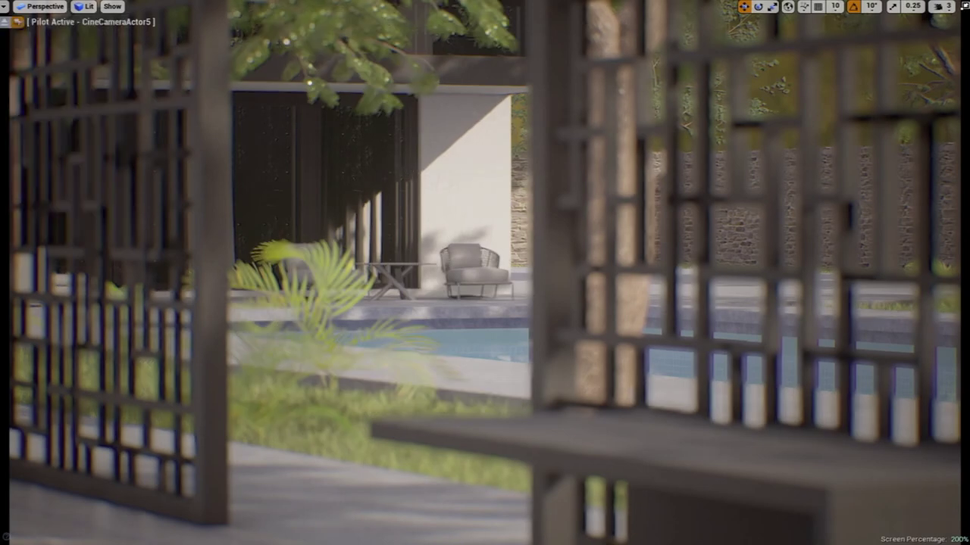
{"action": "left_click", "coordinate": [474, 112]}
{"action": "key", "text": "g"}
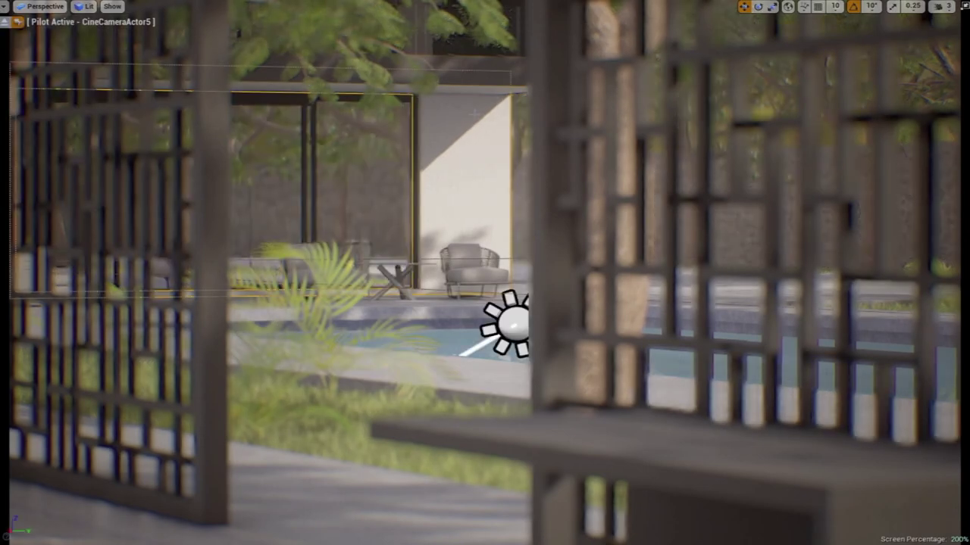
{"action": "key", "text": "g"}
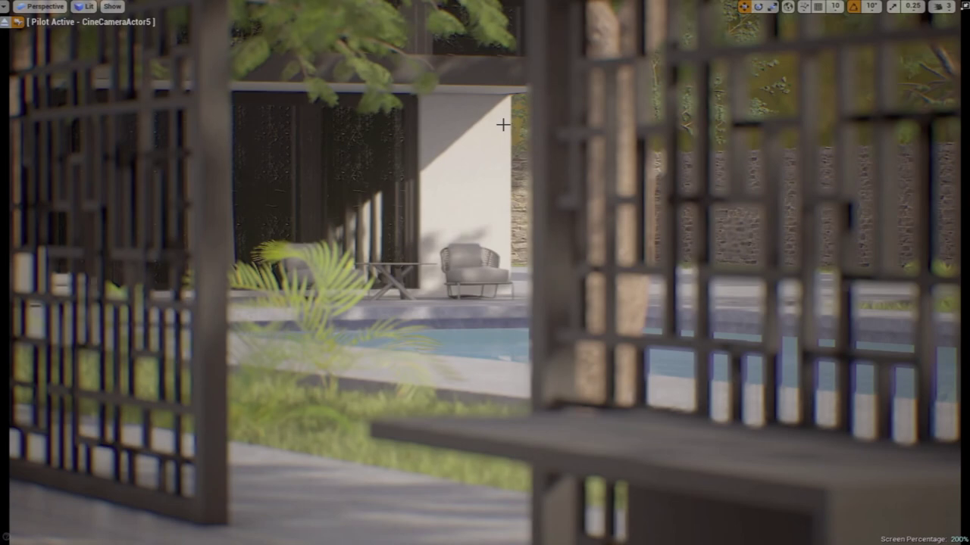
Step: Check the view from CineCameraActor7, and switch to CineCameraActor1 under the pergola
{"action": "left_click", "coordinate": [38, 7]}
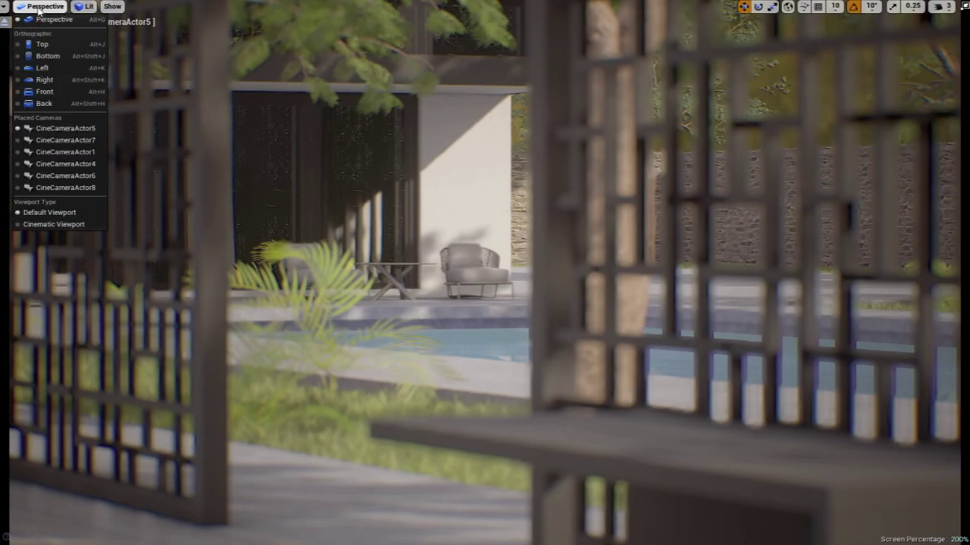
{"action": "left_click", "coordinate": [81, 144]}
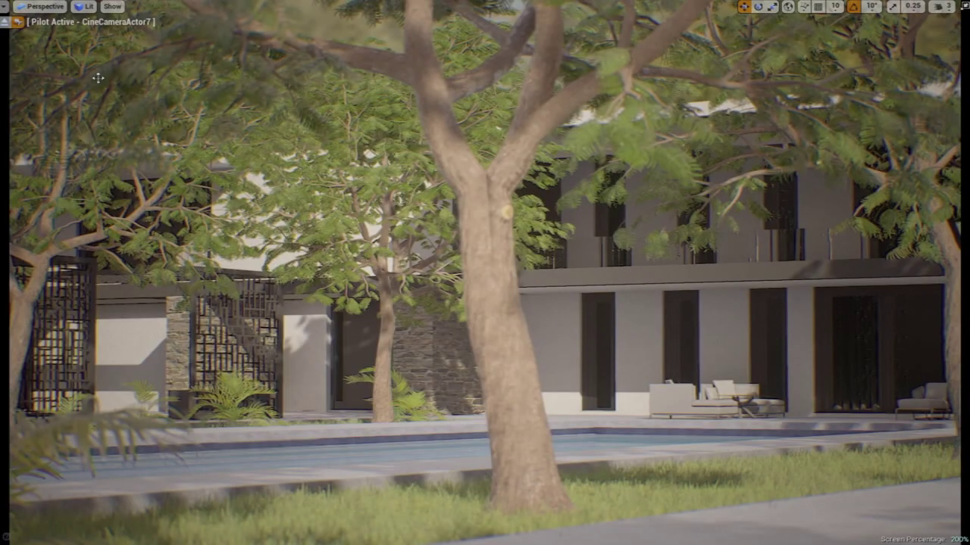
{"action": "left_click", "coordinate": [46, 6]}
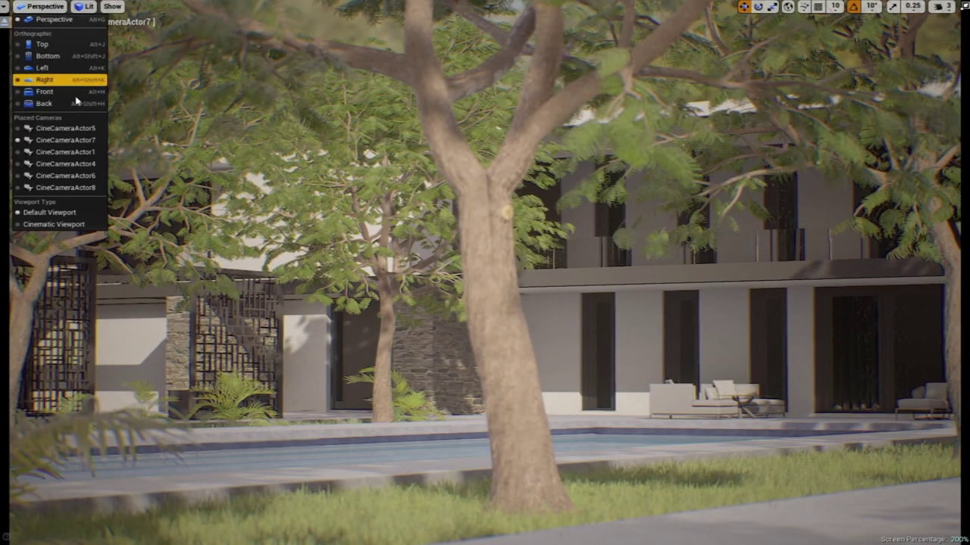
{"action": "left_click", "coordinate": [72, 152]}
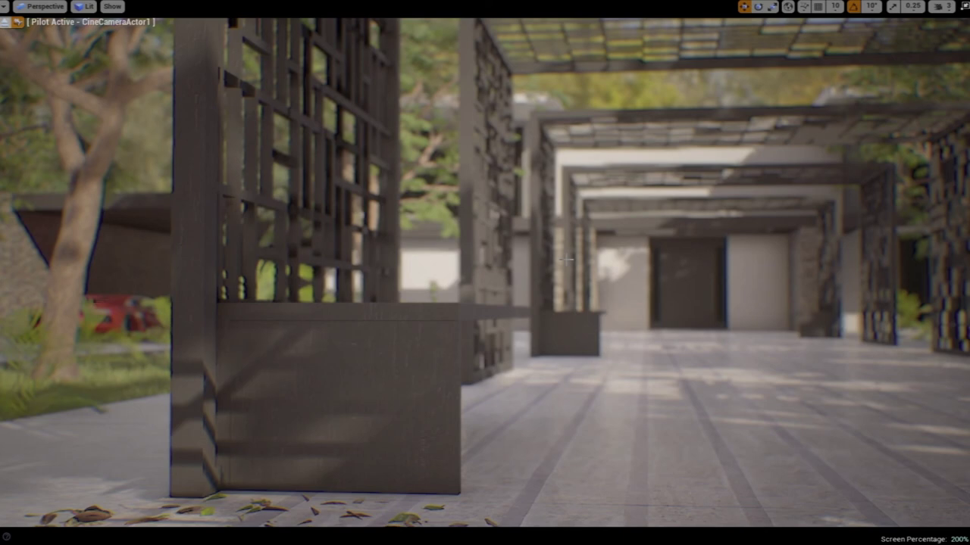
Step: Run the console command r.Tonemapper.Sharpen 1 to sharpen the image
{"action": "key", "text": "grave"}
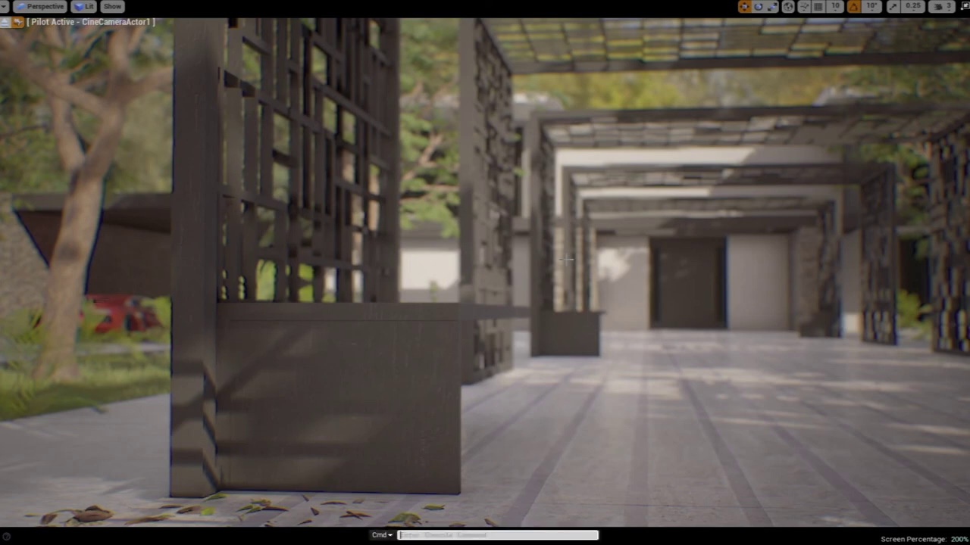
{"action": "type", "text": "r."}
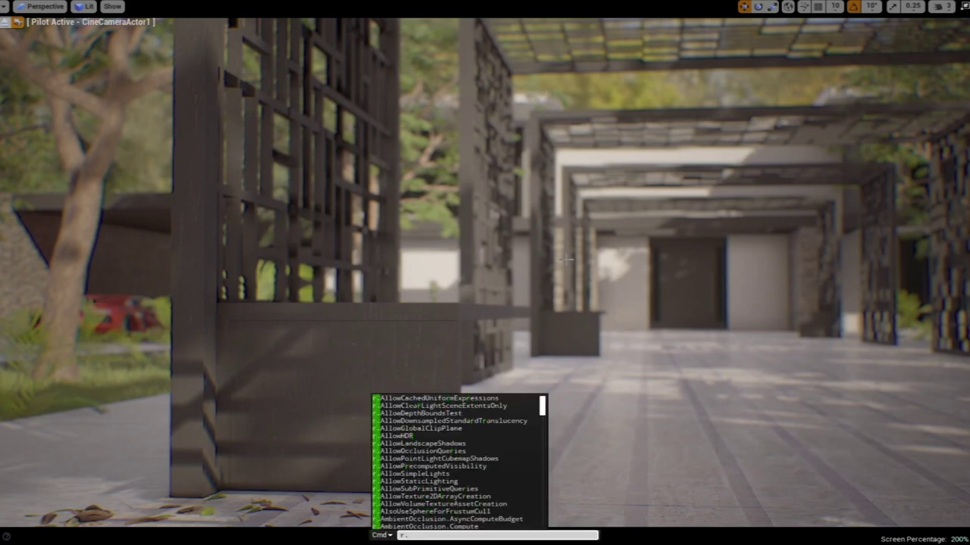
{"action": "type", "text": "shar"}
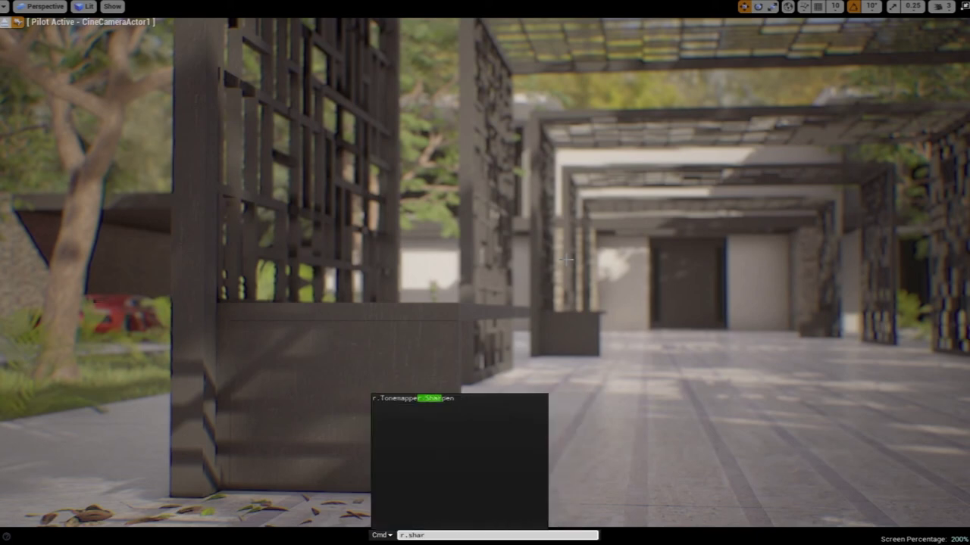
{"action": "key", "text": "Down"}
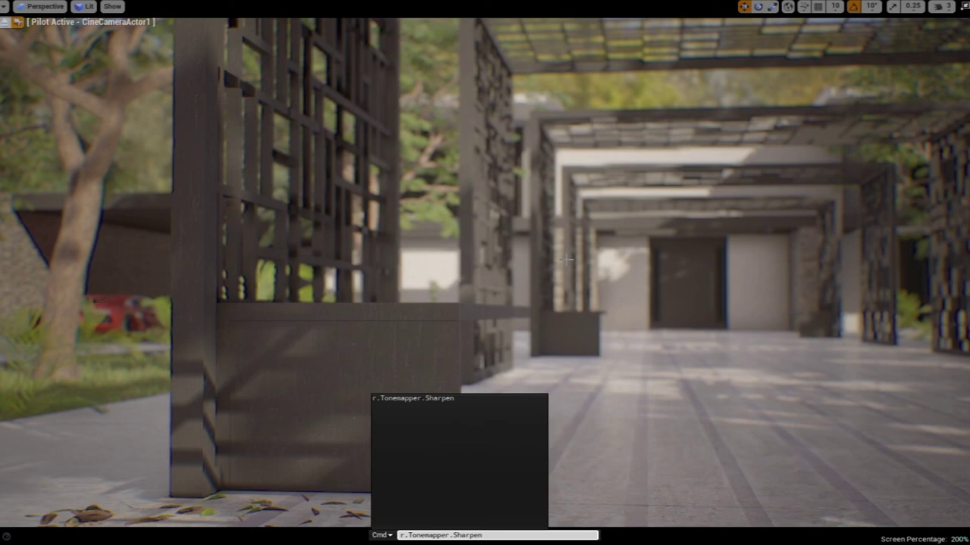
{"action": "type", "text": "1"}
{"action": "key", "text": "Return"}
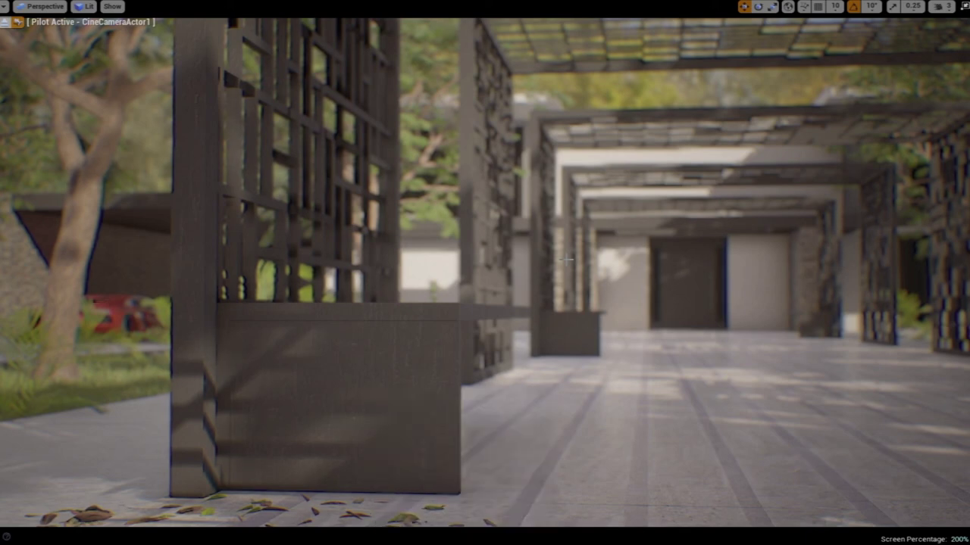
Step: Run the console command r.Tonemapper.Sharpen 5 to test stronger sharpening on the pergola shot
{"action": "key", "text": "grave"}
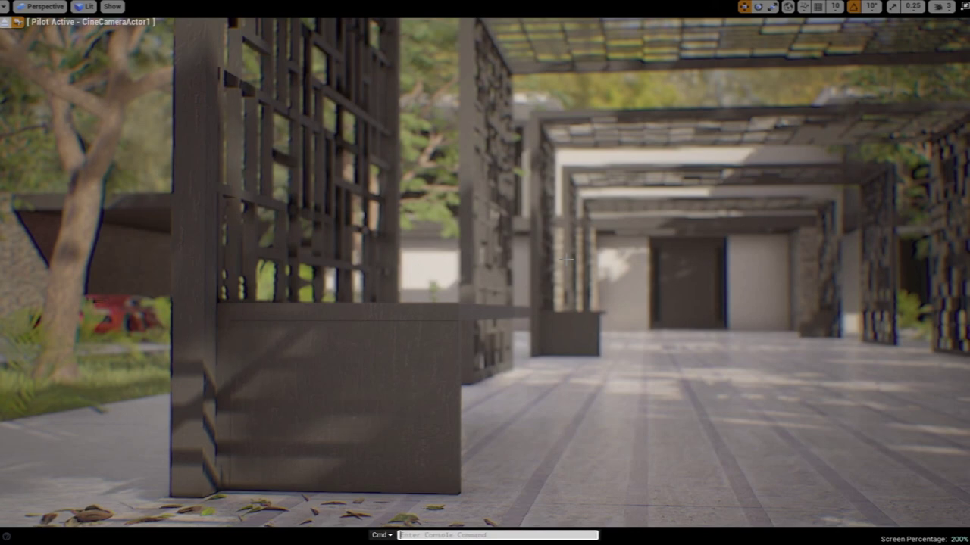
{"action": "key", "text": "Up"}
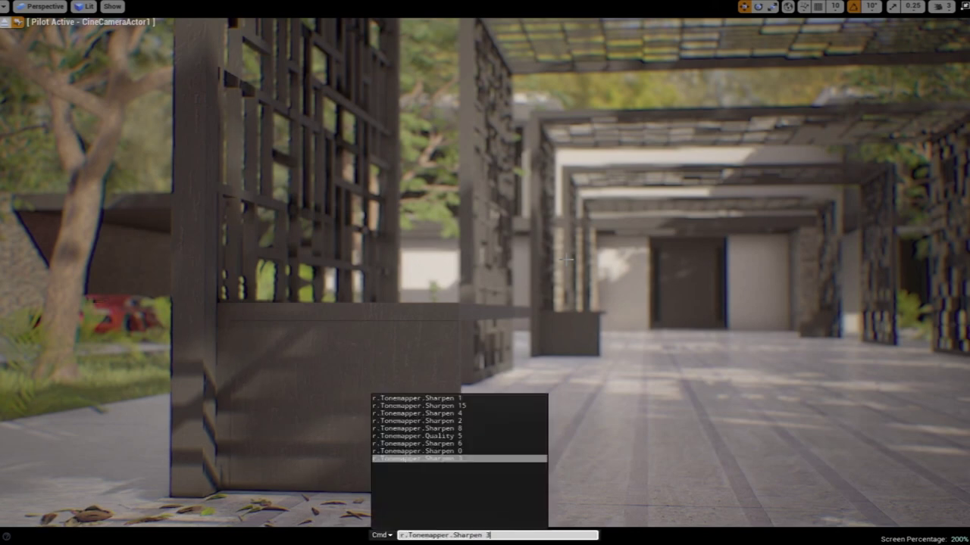
{"action": "key", "text": "BackSpace"}
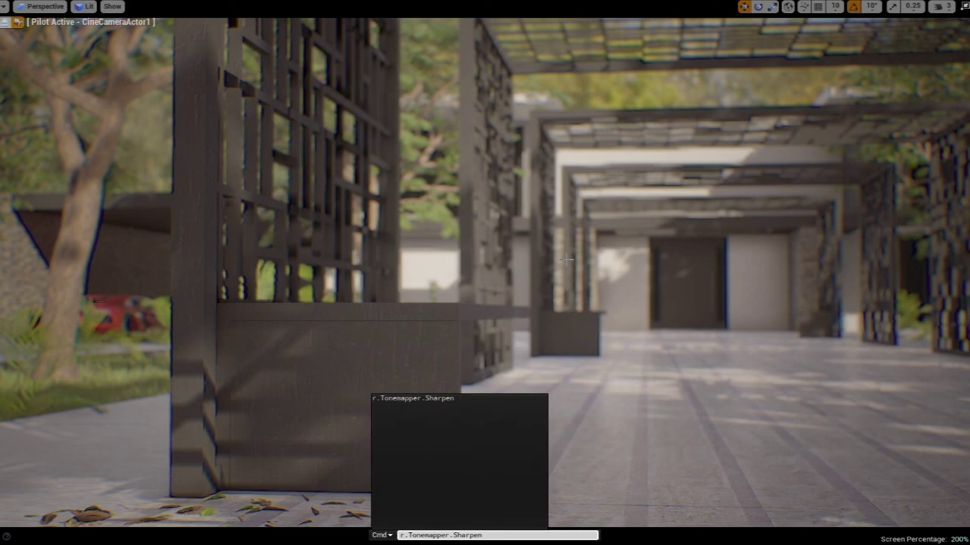
{"action": "type", "text": "5"}
{"action": "key", "text": "Return"}
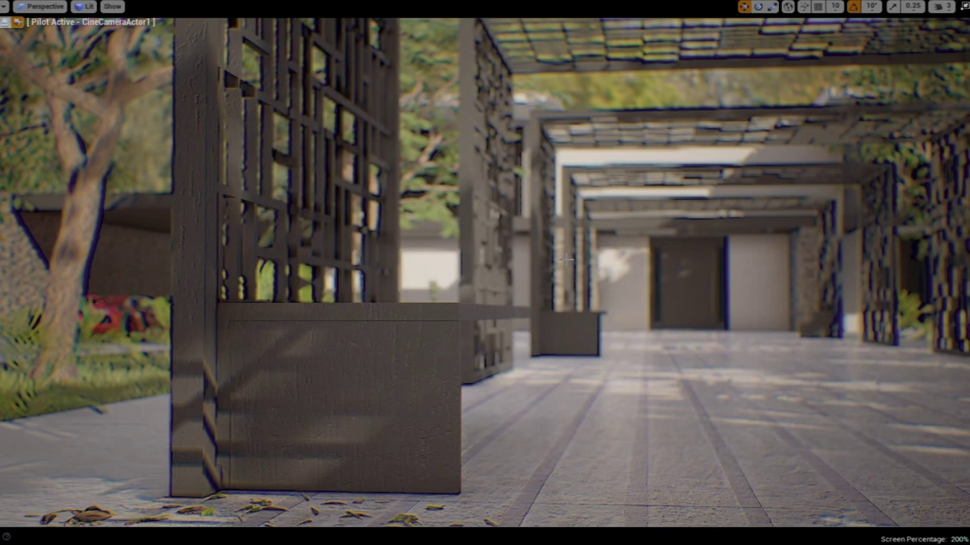
Step: Switch the view to CineCameraActor4 and turn sharpening off with the console command r.Tonemapper.Sharpen 0
{"action": "left_click", "coordinate": [42, 6]}
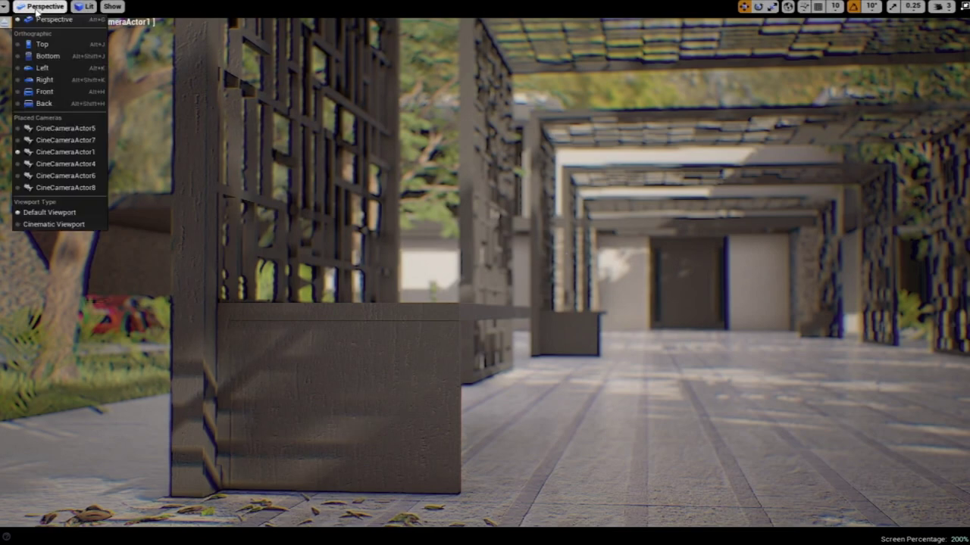
{"action": "left_click", "coordinate": [76, 170]}
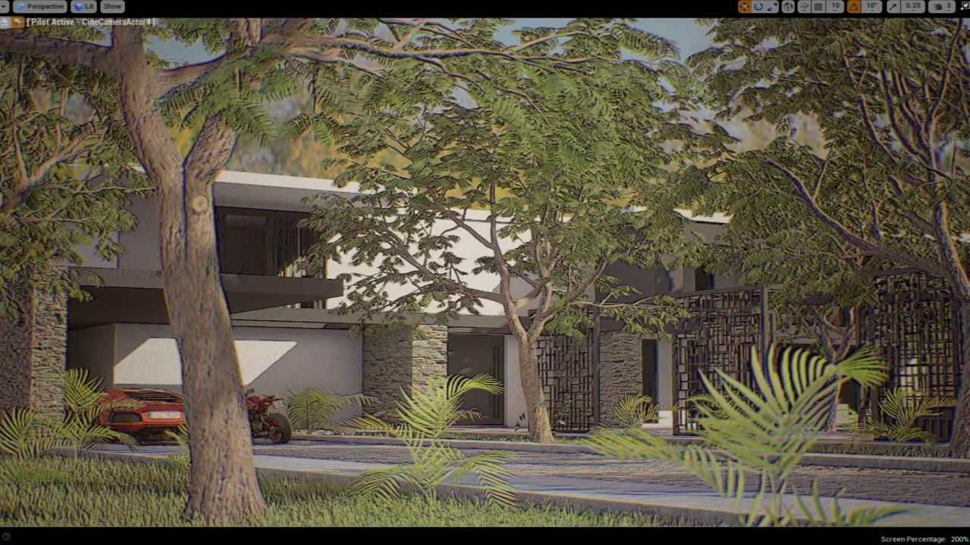
{"action": "key", "text": "grave"}
{"action": "key", "text": "Up"}
{"action": "key", "text": "BackSpace"}
{"action": "type", "text": "0"}
{"action": "key", "text": "Return"}
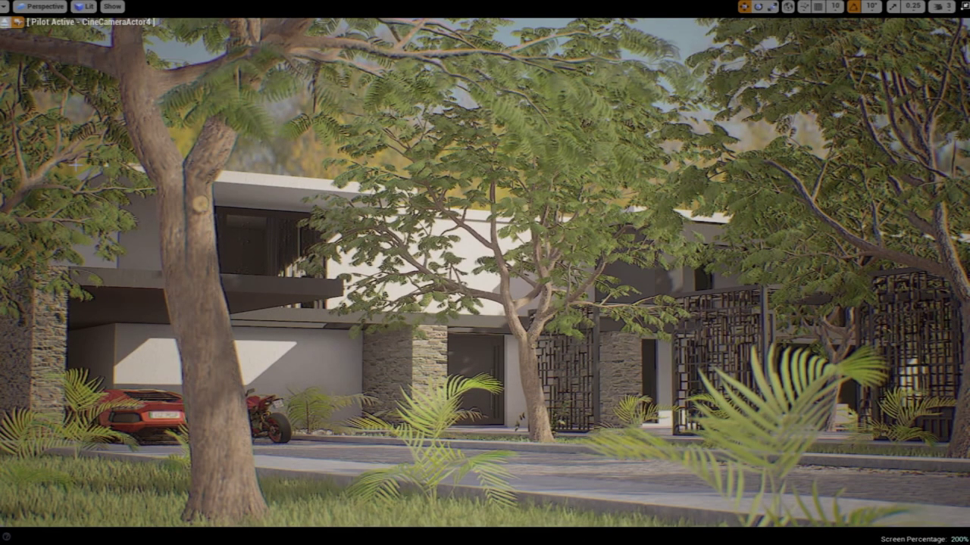
Step: Run the console command r.Tonemapper.Sharpen 2 to apply moderate sharpening to the image
{"action": "key", "text": "grave"}
{"action": "key", "text": "Up"}
{"action": "key", "text": "BackSpace"}
{"action": "type", "text": "2"}
{"action": "key", "text": "Return"}
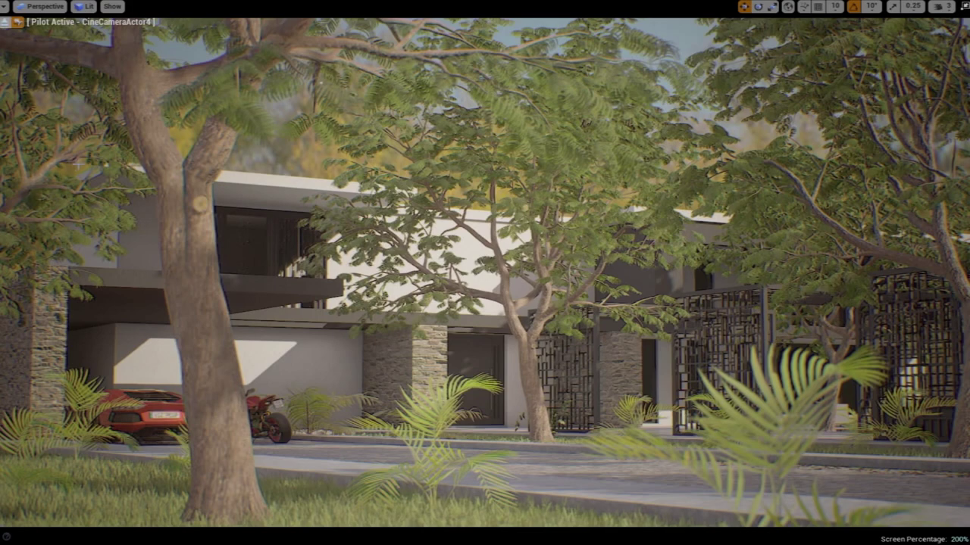
Step: Check the sharpened shots through CineCameraActor6, CineCameraActor8 and CineCameraActor7 in turn
{"action": "left_click", "coordinate": [55, 7]}
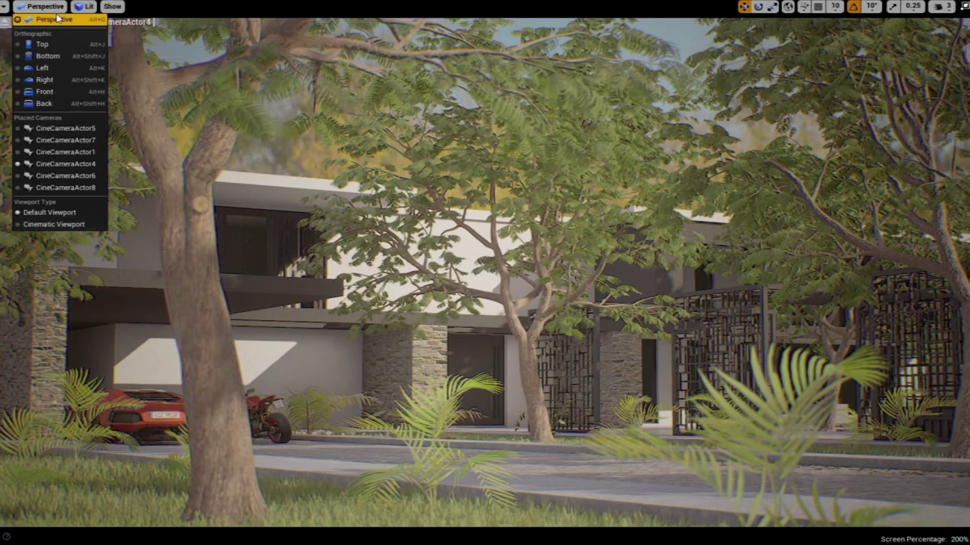
{"action": "left_click", "coordinate": [65, 175]}
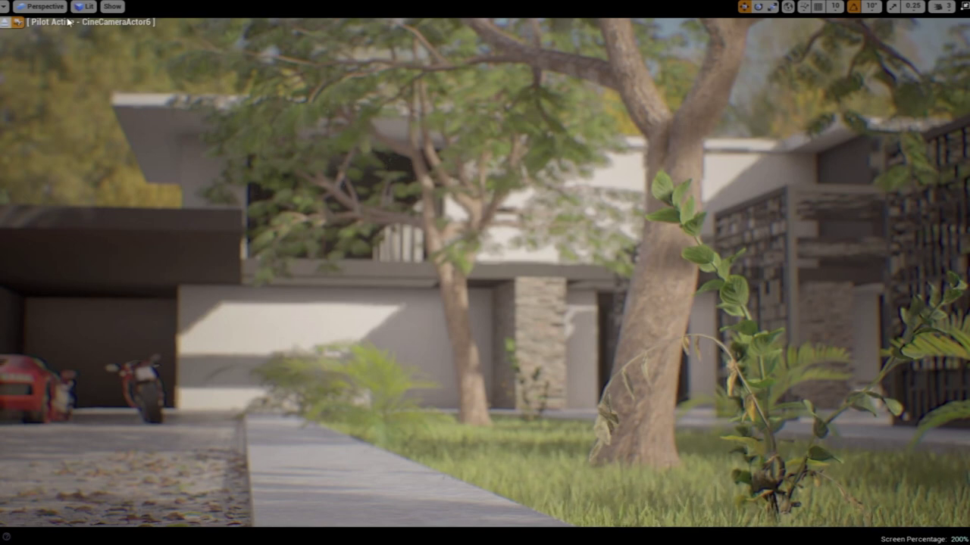
{"action": "left_click", "coordinate": [47, 6]}
{"action": "left_click", "coordinate": [66, 188]}
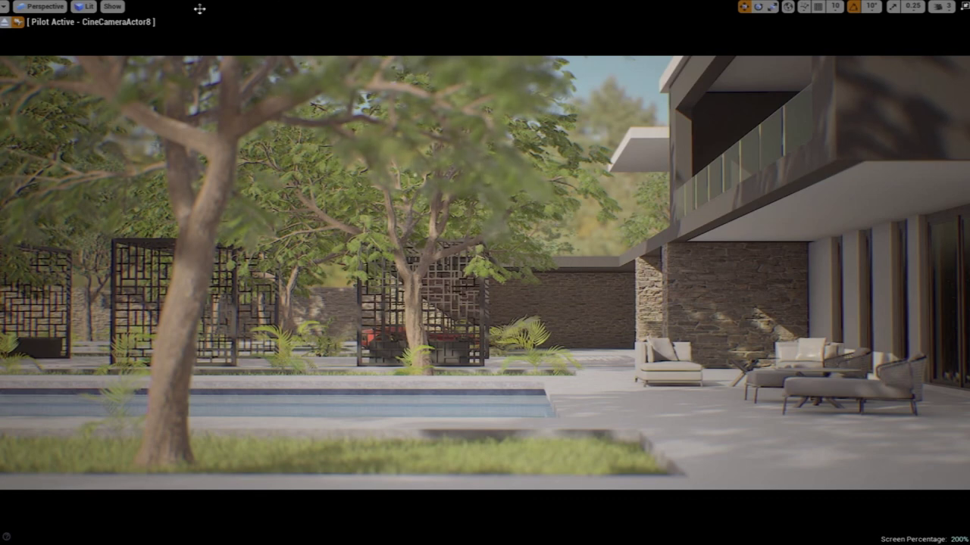
{"action": "left_click", "coordinate": [41, 6]}
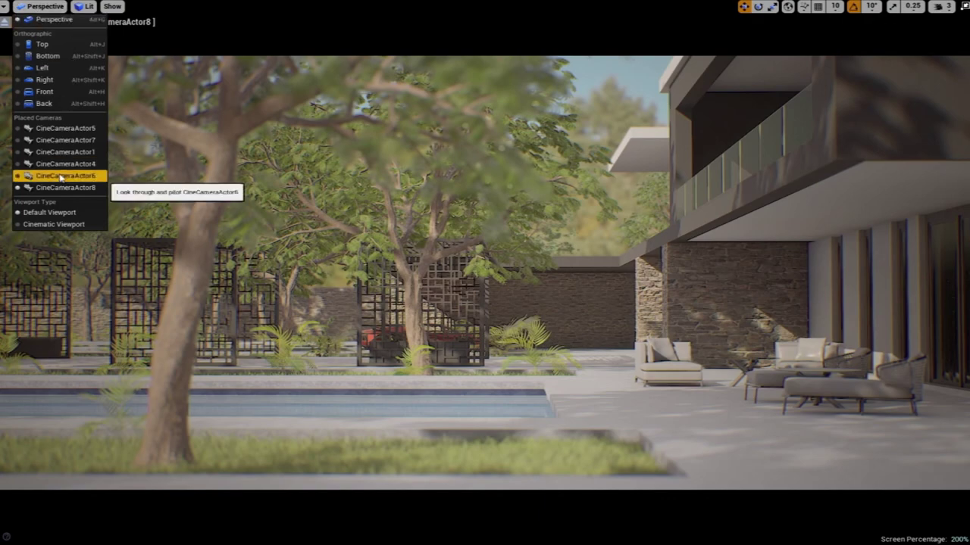
{"action": "left_click", "coordinate": [65, 141]}
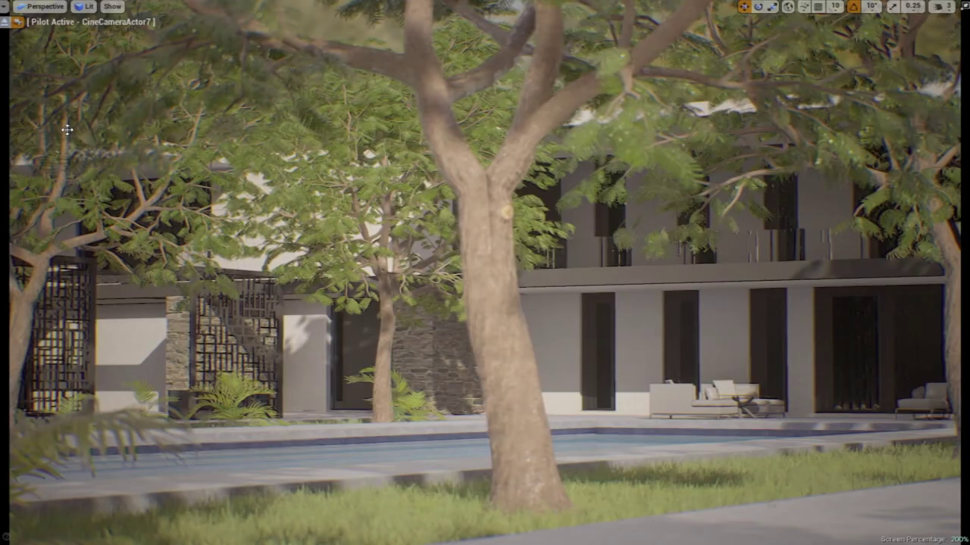